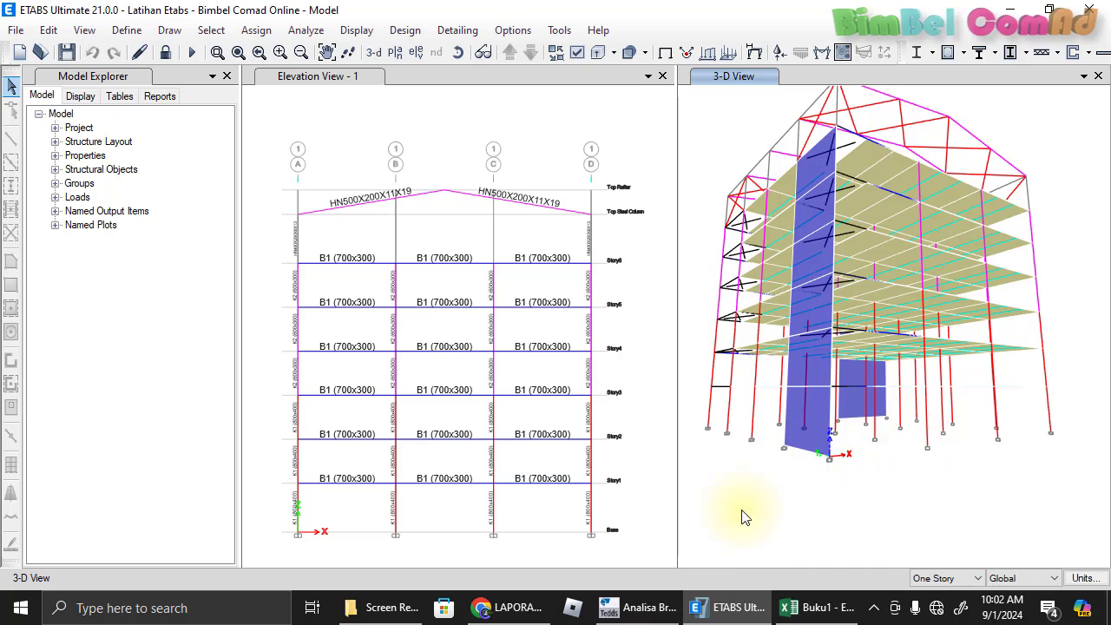
# Switch to Tekla Tedds and start a new RC pile cap design (ACI318) calculation from the Foundations group
pyautogui.click(647, 608)
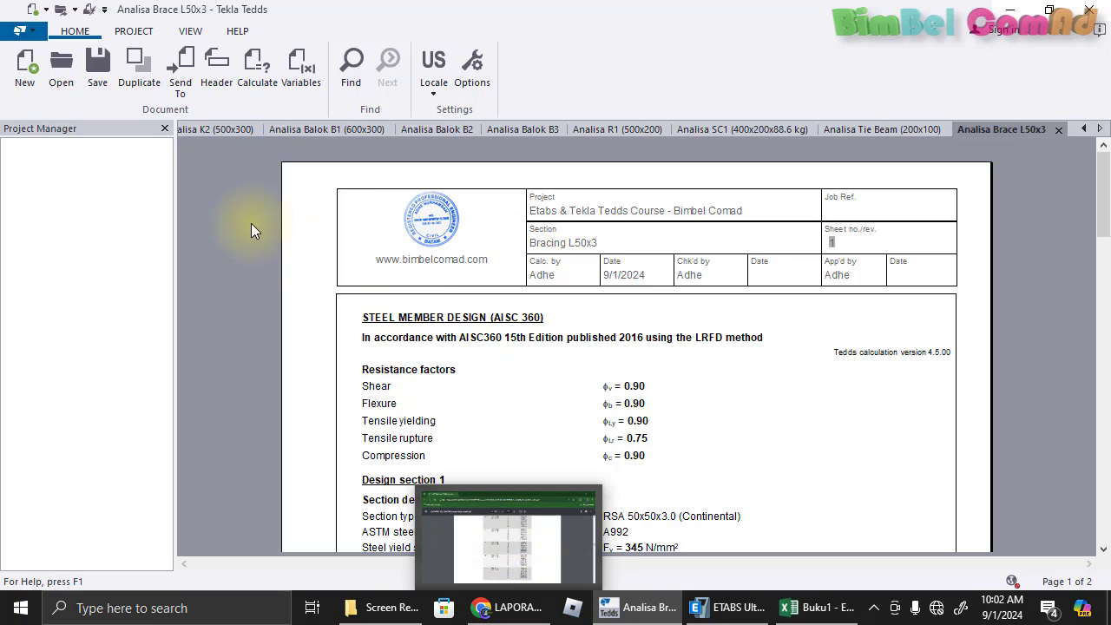
pyautogui.click(26, 81)
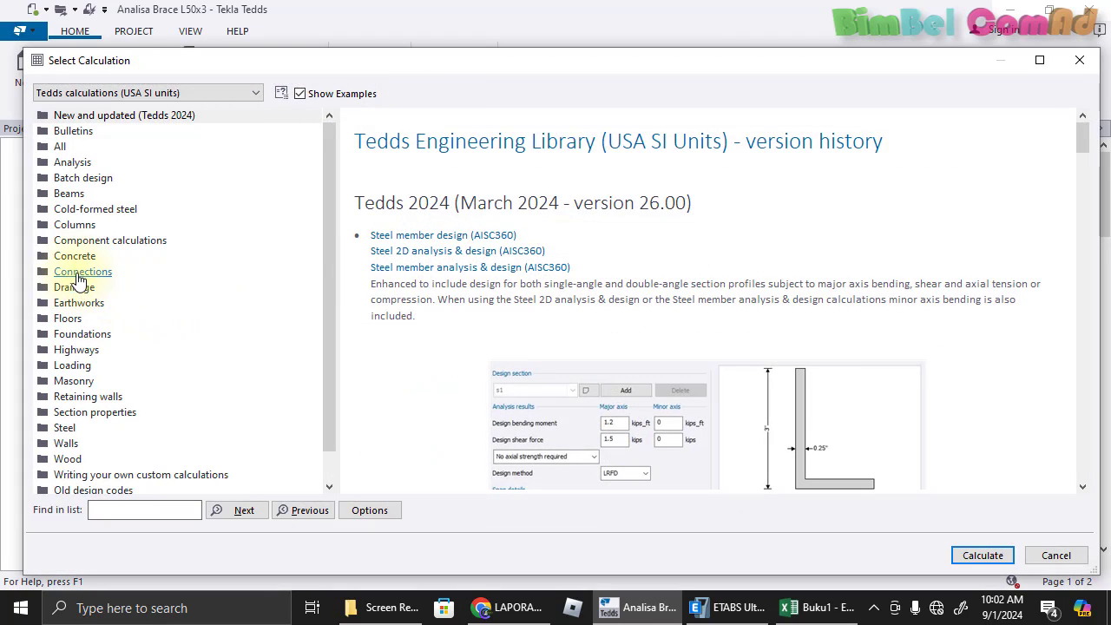
pyautogui.click(78, 255)
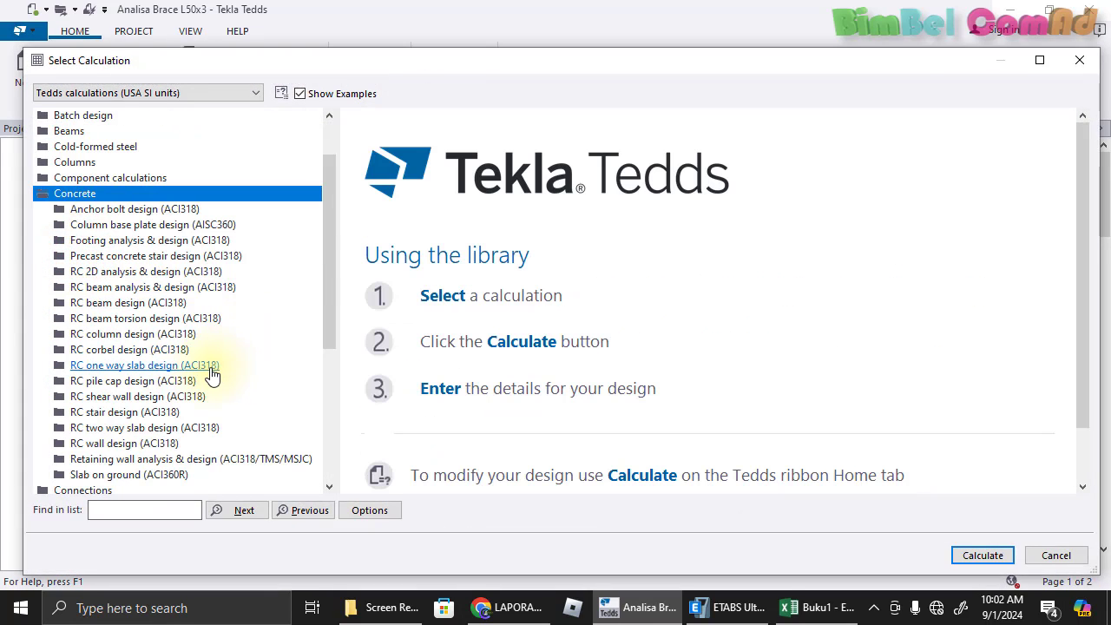
pyautogui.scroll(-1, 182, 398)
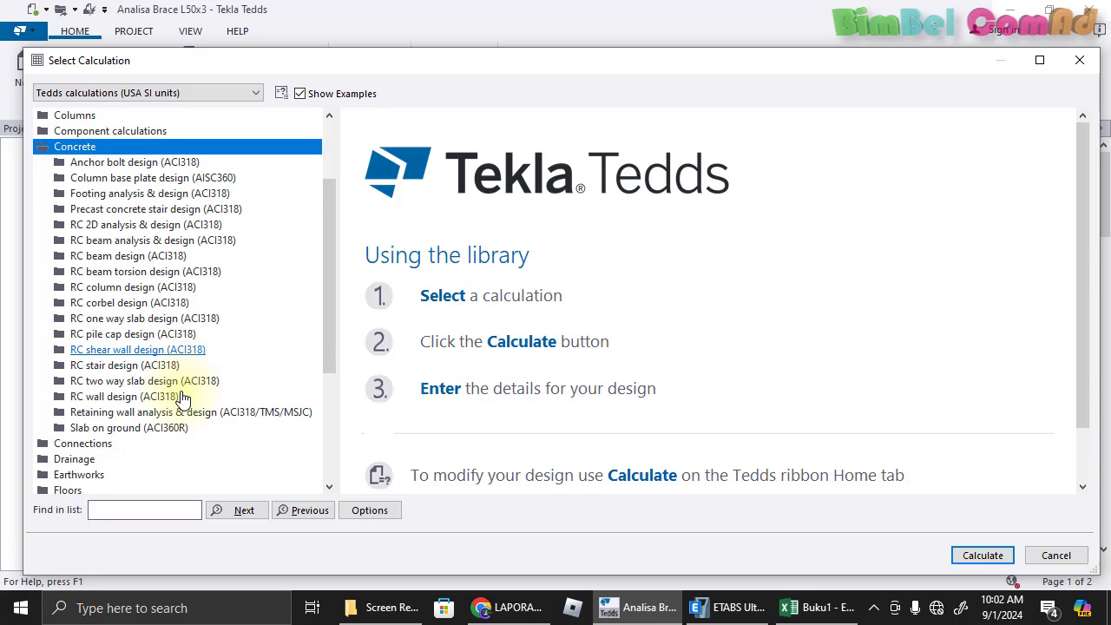
pyautogui.click(135, 199)
pyautogui.scroll(-10, 446, 342)
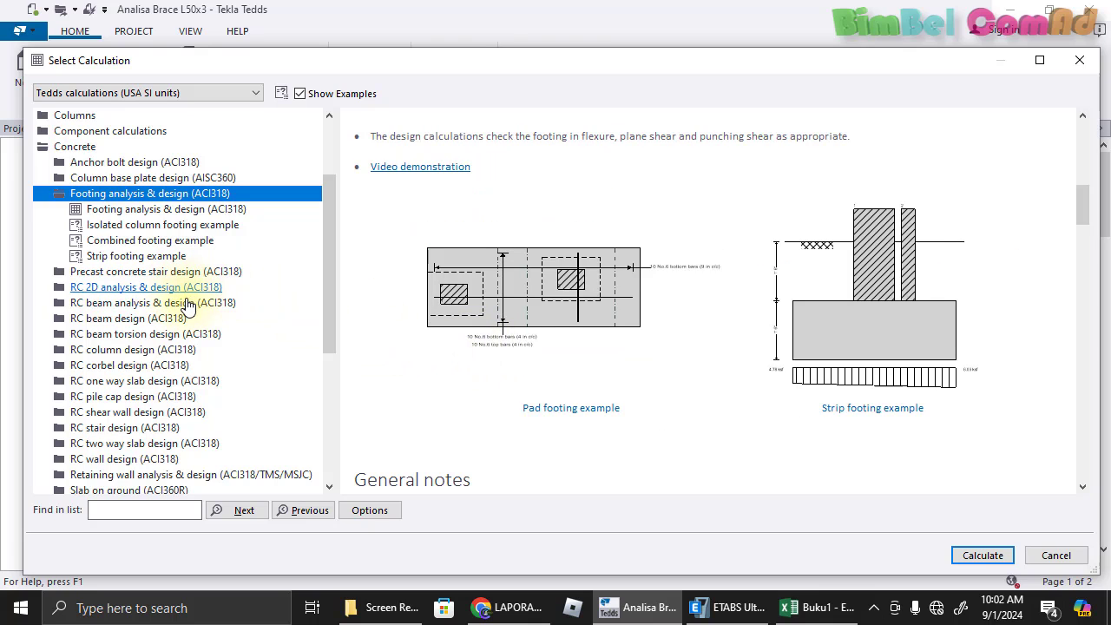
pyautogui.scroll(-5, 186, 327)
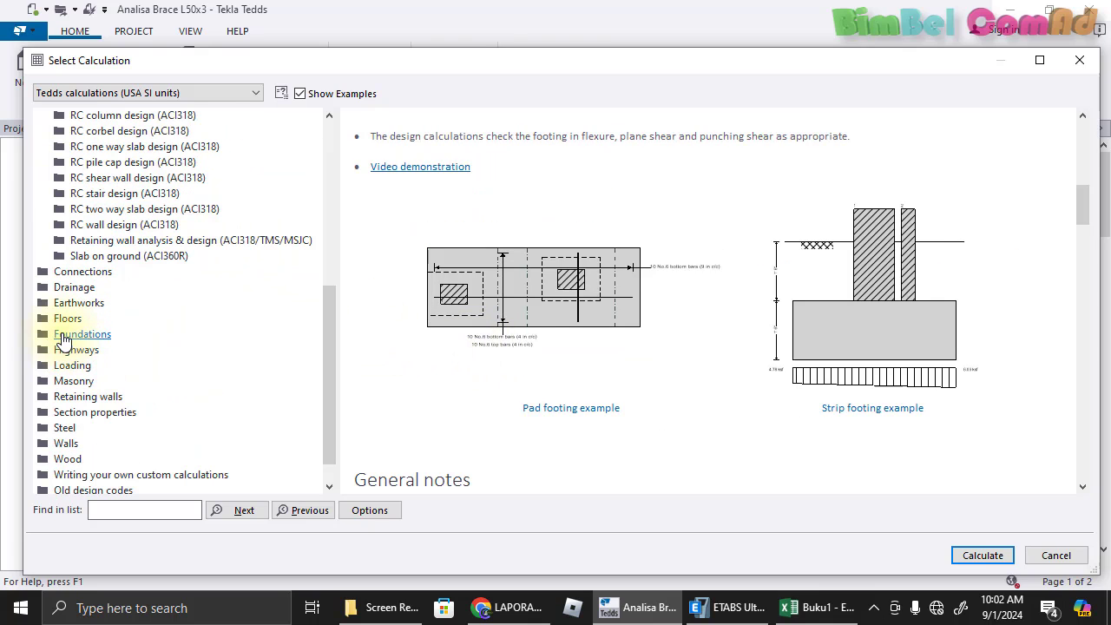
pyautogui.click(61, 335)
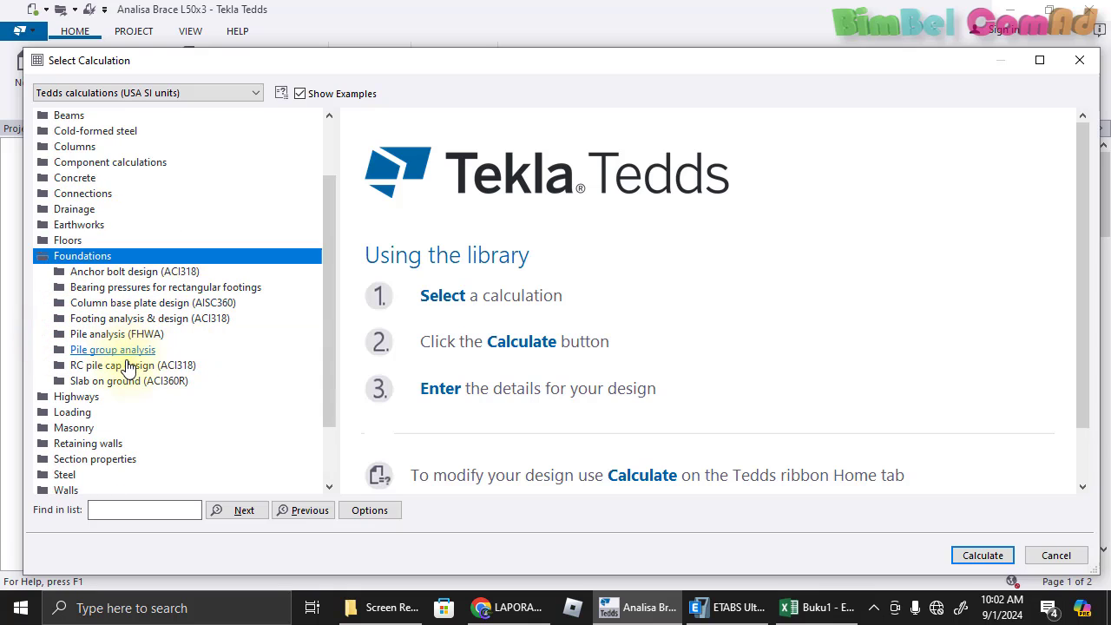
pyautogui.click(128, 365)
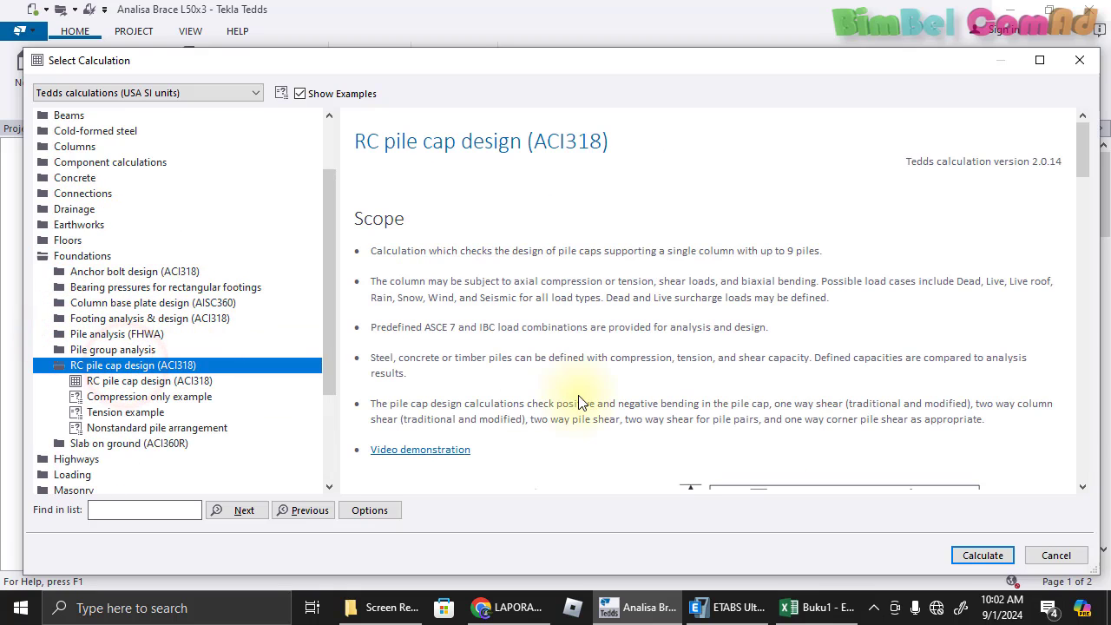
pyautogui.scroll(-5, 607, 401)
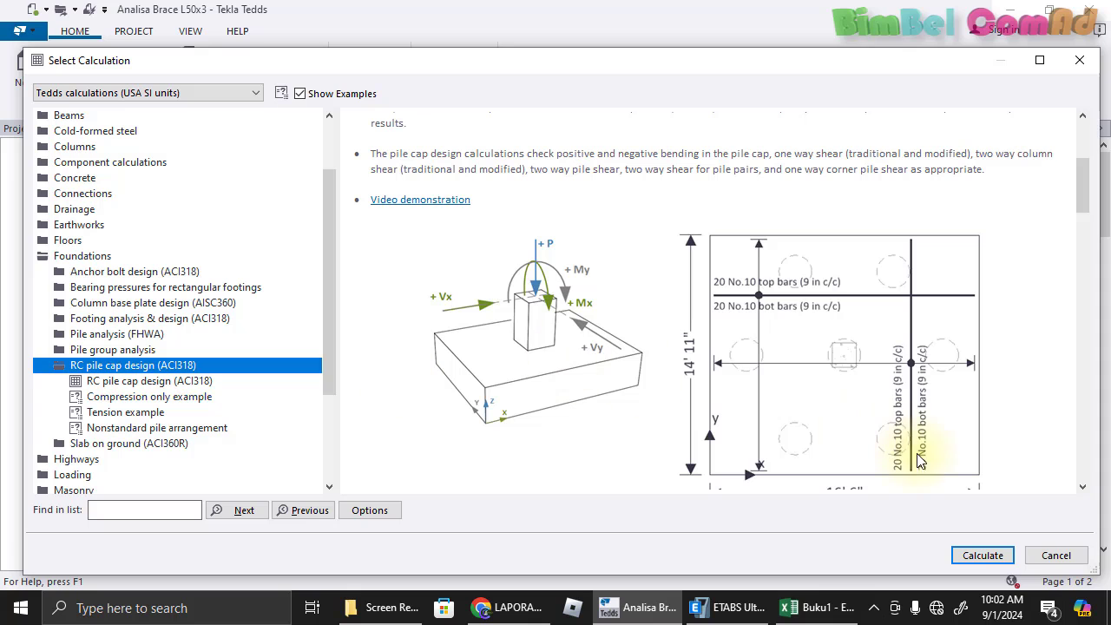
pyautogui.click(972, 557)
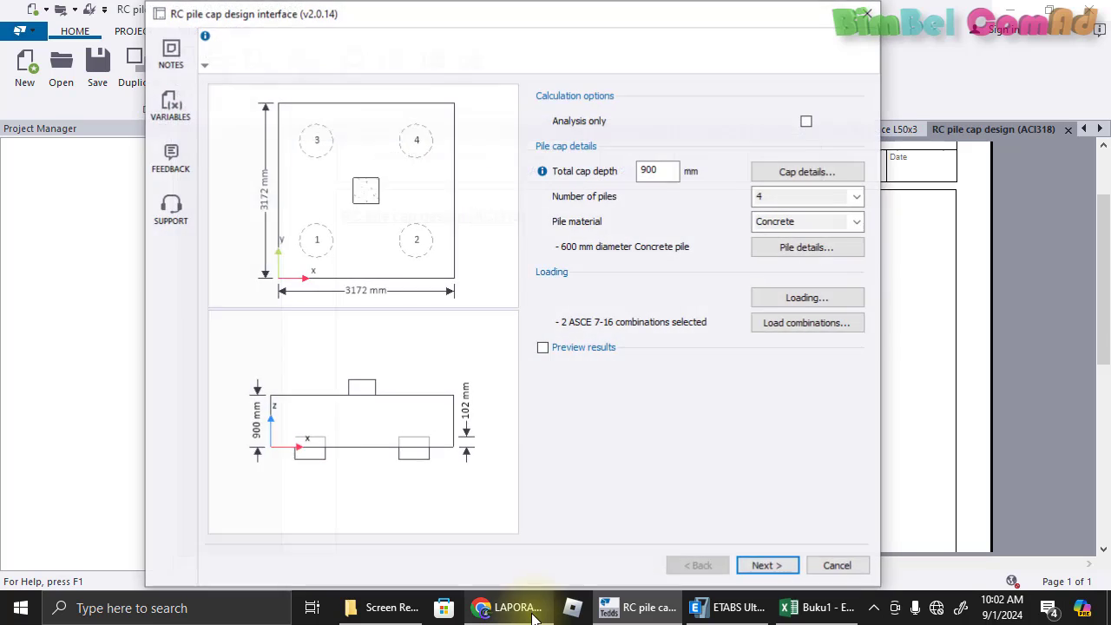
# Switch to the LAPORAN TES SONDIR PDF in Chrome and examine the bearing capacity tables for round and square piles
pyautogui.click(532, 612)
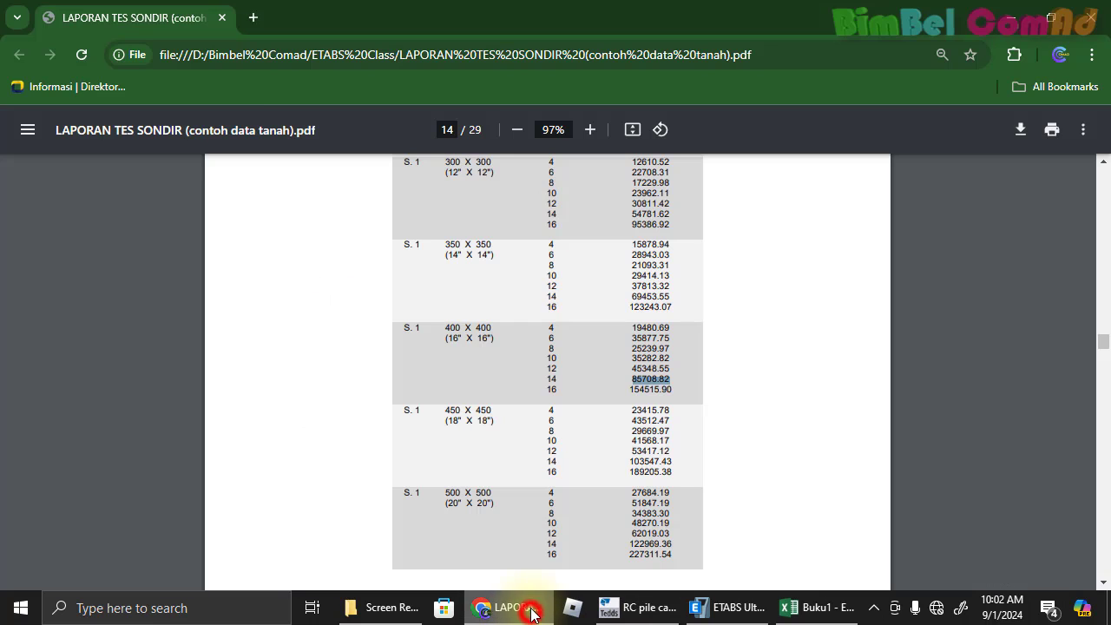
pyautogui.scroll(3, 360, 342)
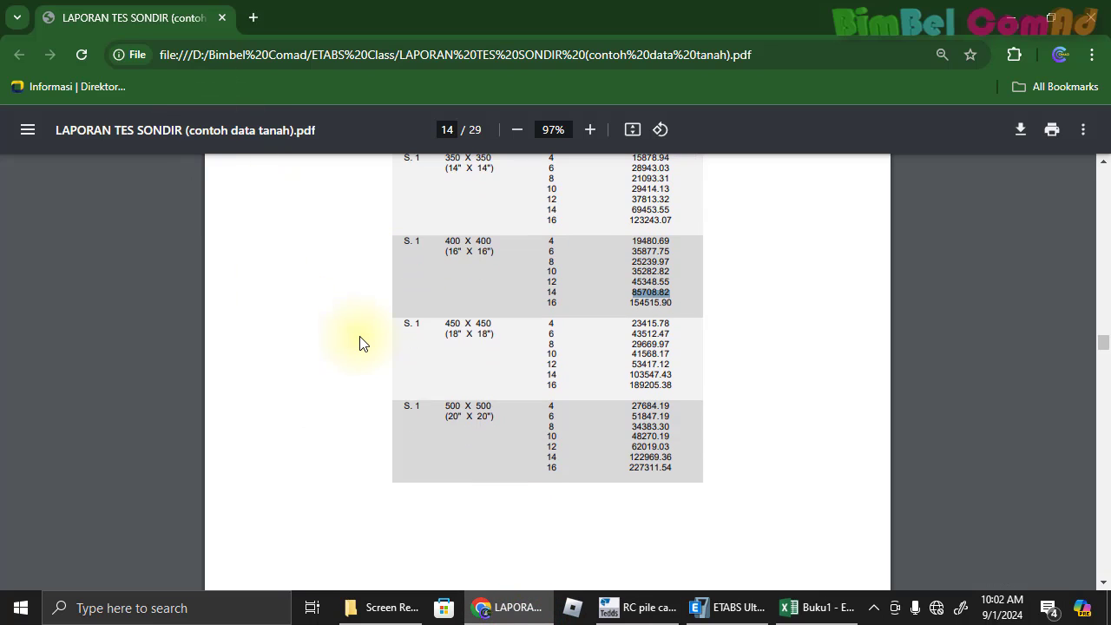
pyautogui.scroll(15, 370, 335)
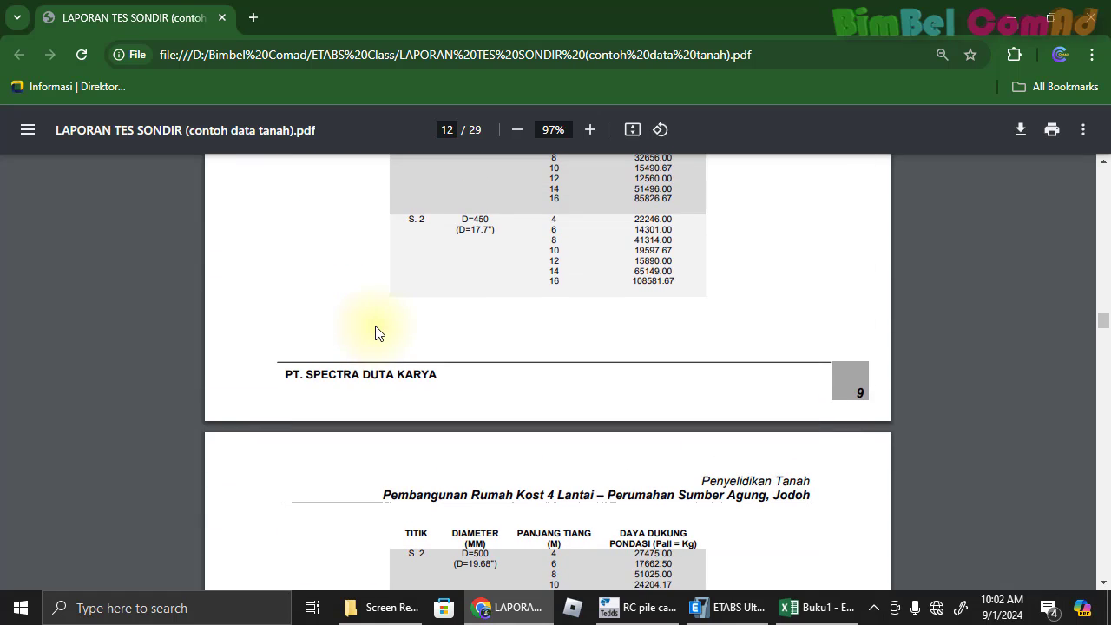
pyautogui.scroll(-3, 377, 334)
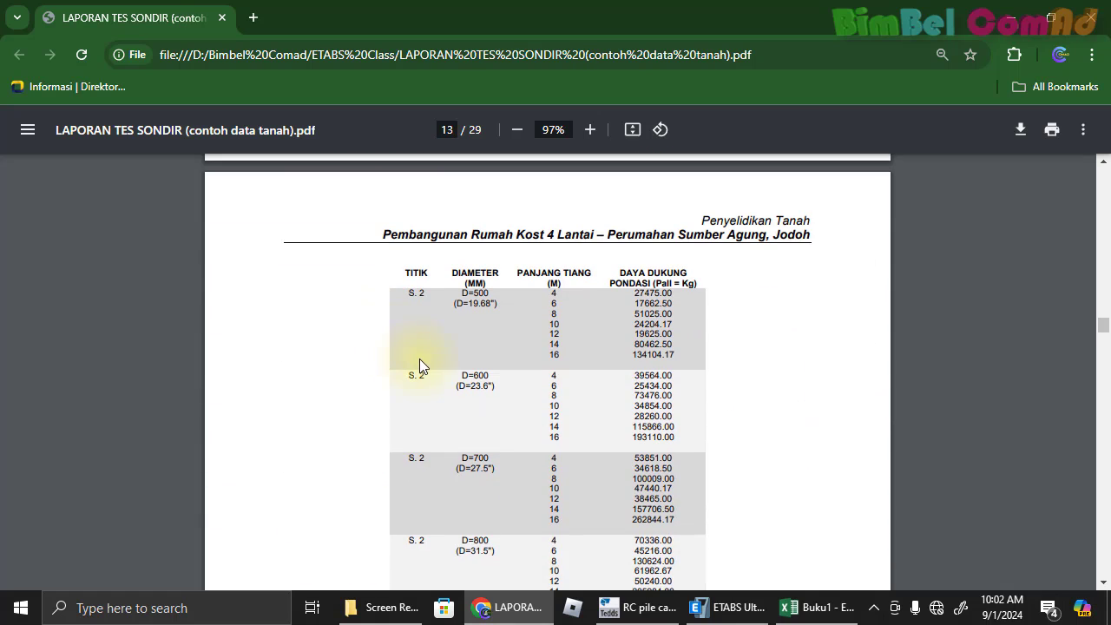
pyautogui.scroll(-9, 475, 323)
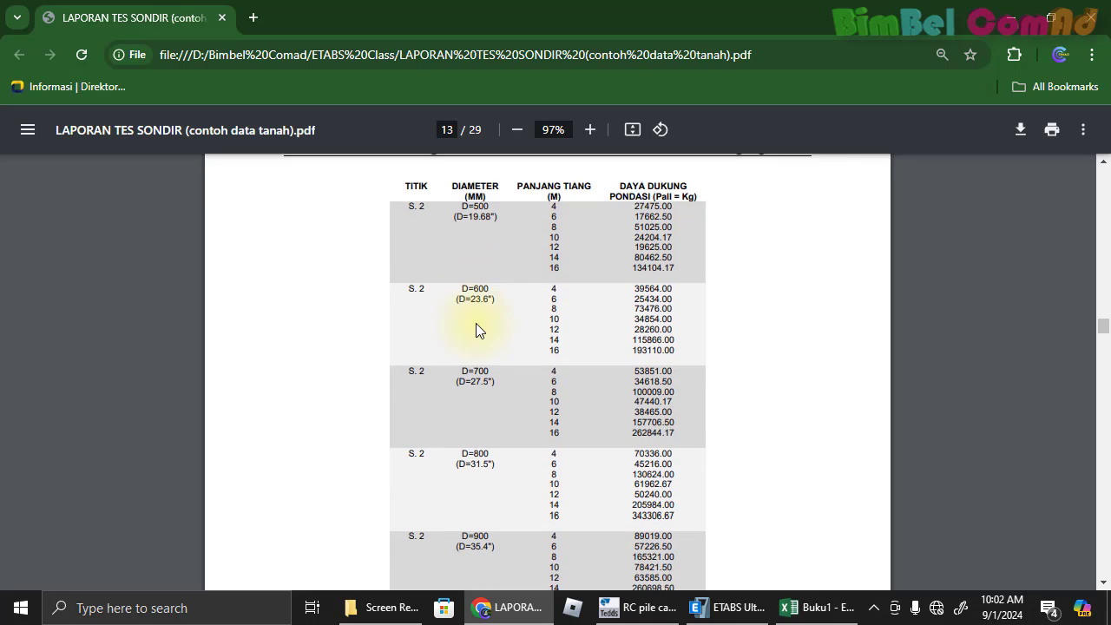
pyautogui.scroll(-2, 482, 339)
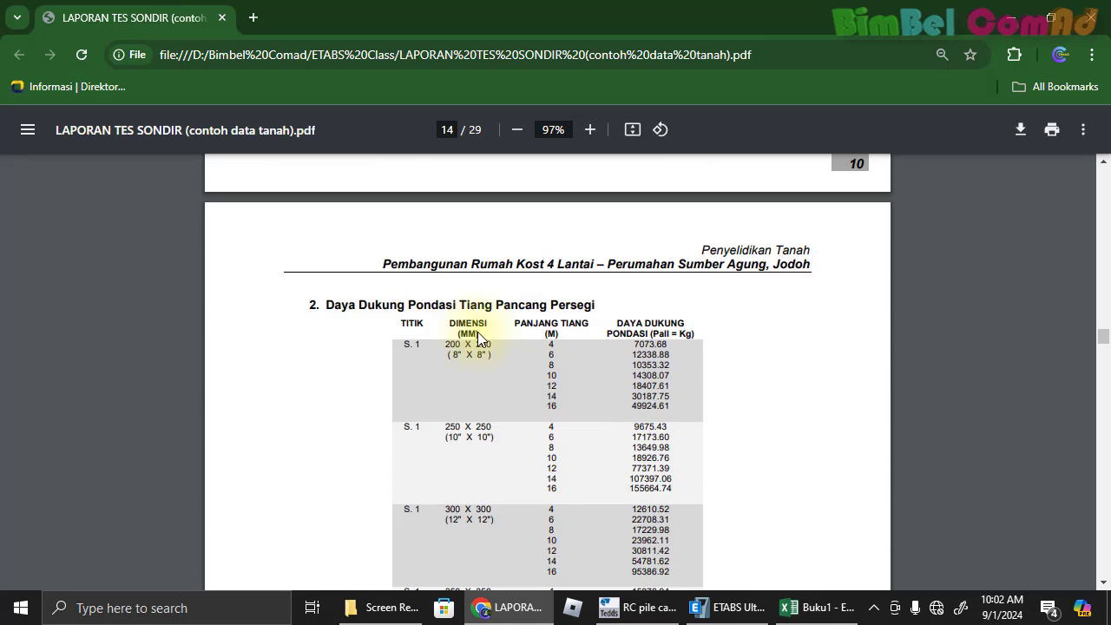
pyautogui.scroll(-1, 486, 343)
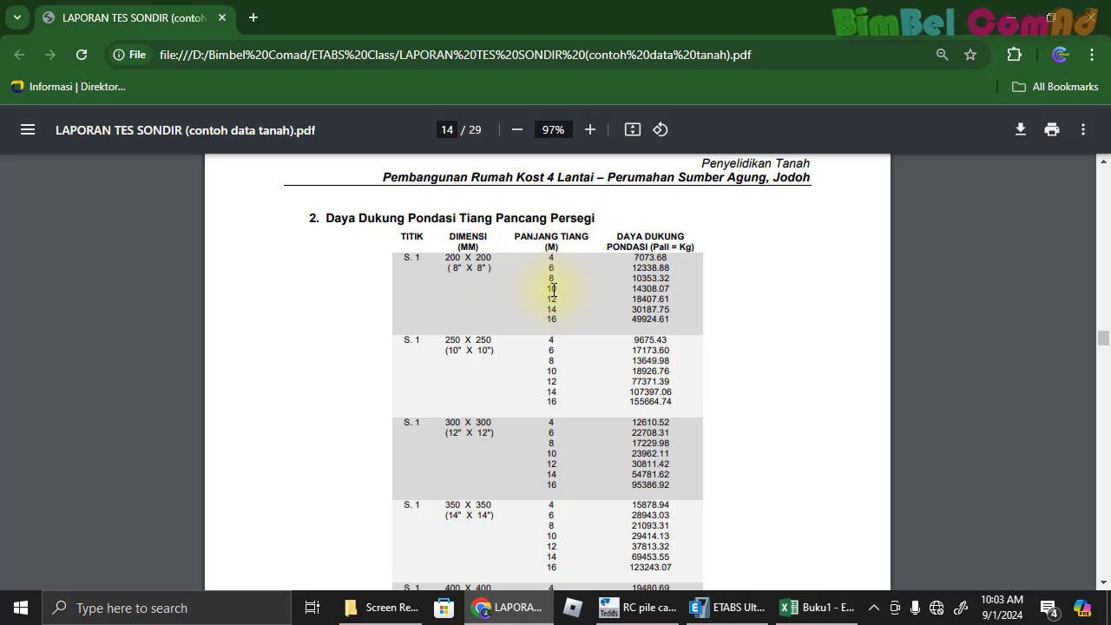
pyautogui.scroll(-6, 552, 289)
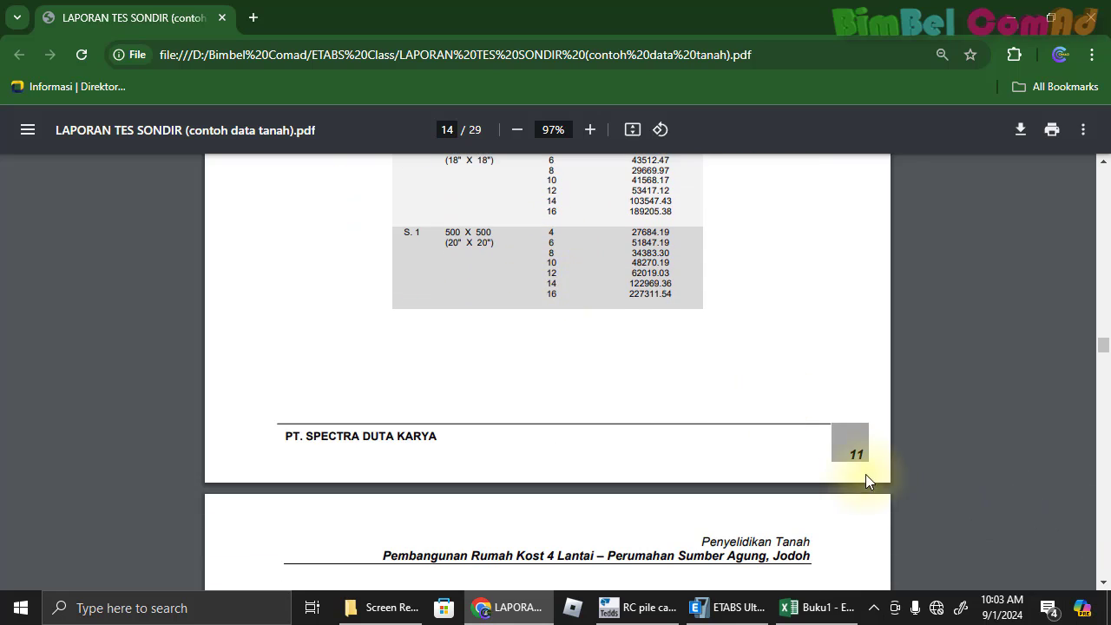
pyautogui.scroll(3, 853, 459)
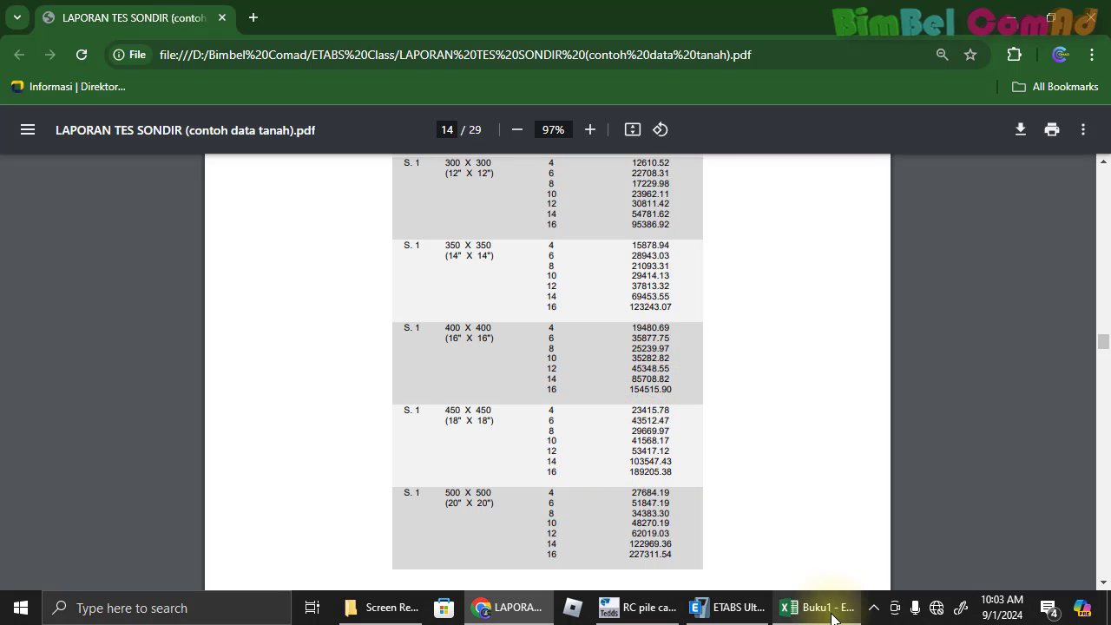
# Switch to the Buku1 workbook in Excel and review the column reaction and its conversion from KN to kg
pyautogui.click(802, 607)
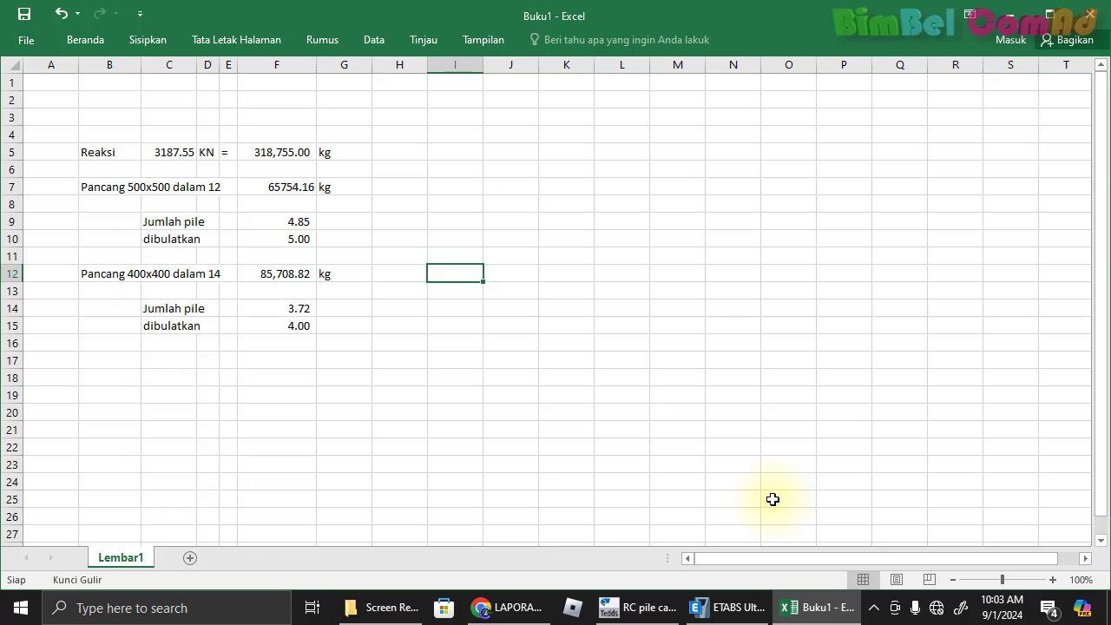
pyautogui.click(455, 319)
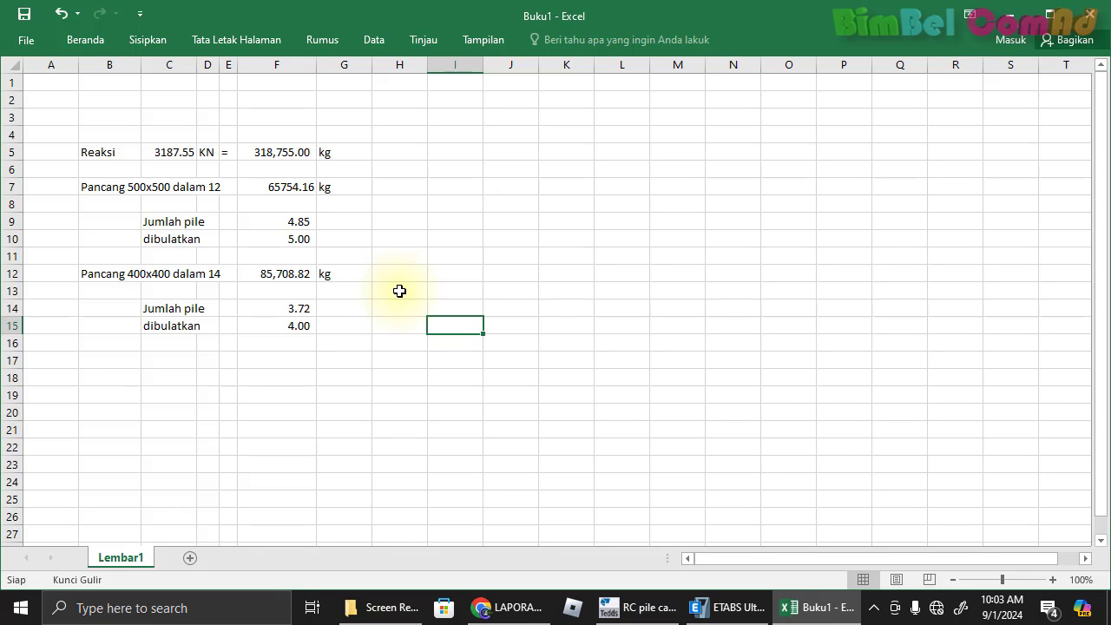
pyautogui.click(280, 163)
pyautogui.click(284, 152)
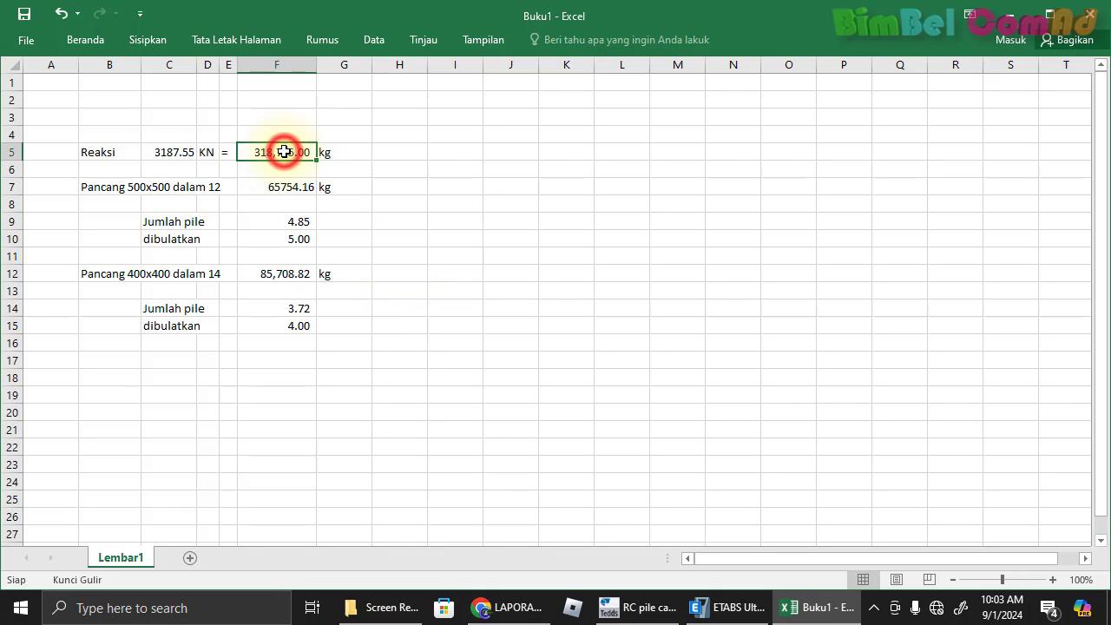
pyautogui.click(168, 152)
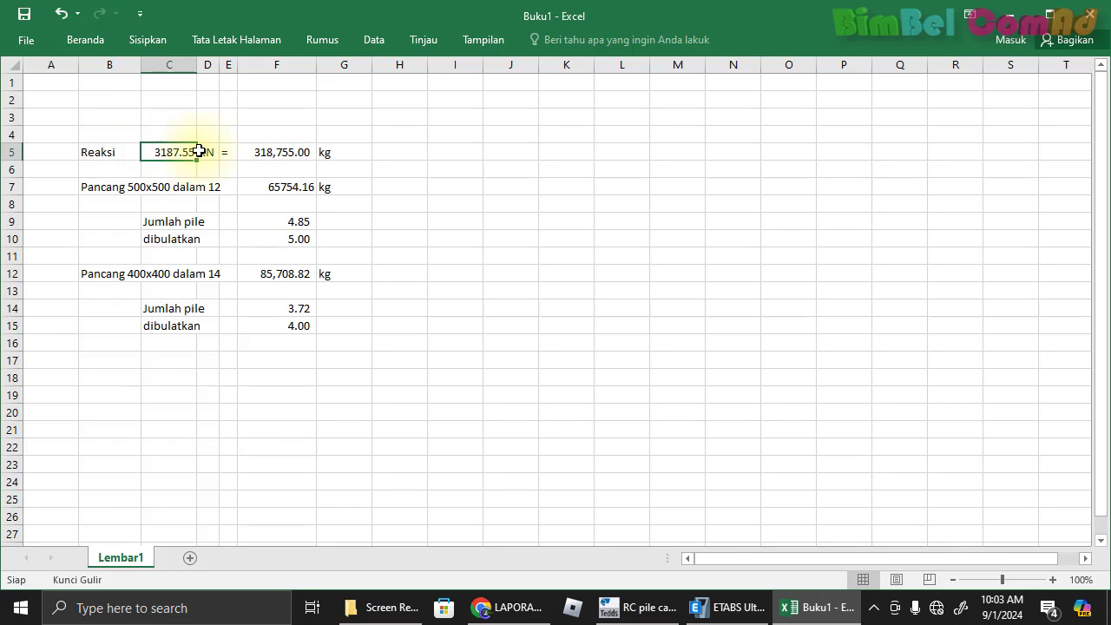
pyautogui.click(203, 151)
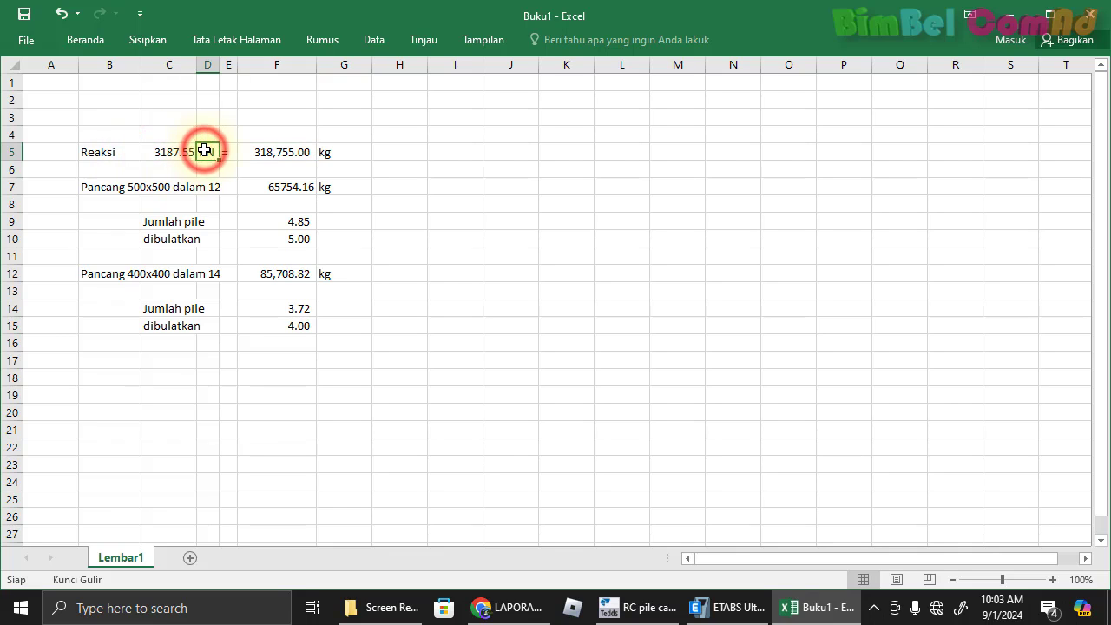
pyautogui.click(314, 153)
pyautogui.click(321, 153)
# Return to the soil report in Chrome and examine the 400 x 400 square pile's capacity at 12 m and 14 m lengths
pyautogui.click(519, 608)
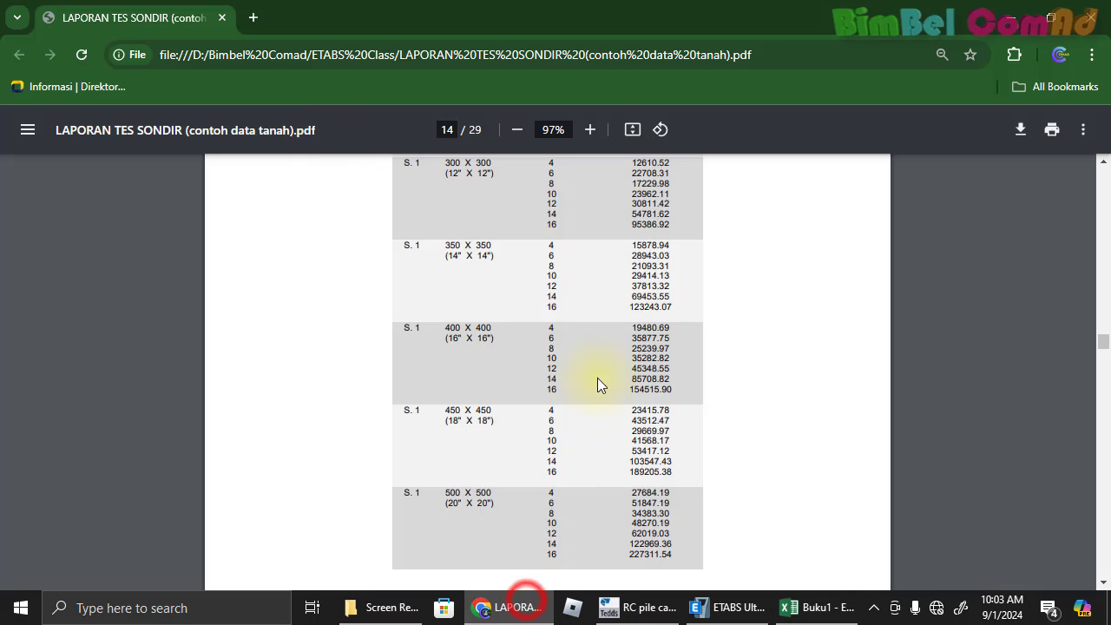
pyautogui.scroll(3, 659, 286)
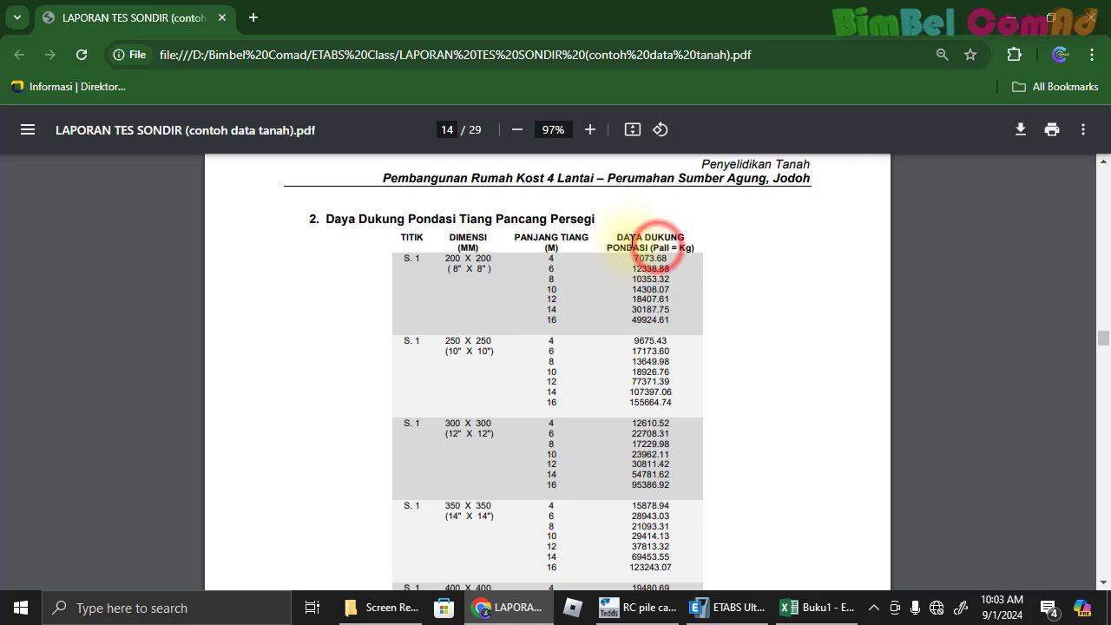
pyautogui.scroll(-3, 668, 286)
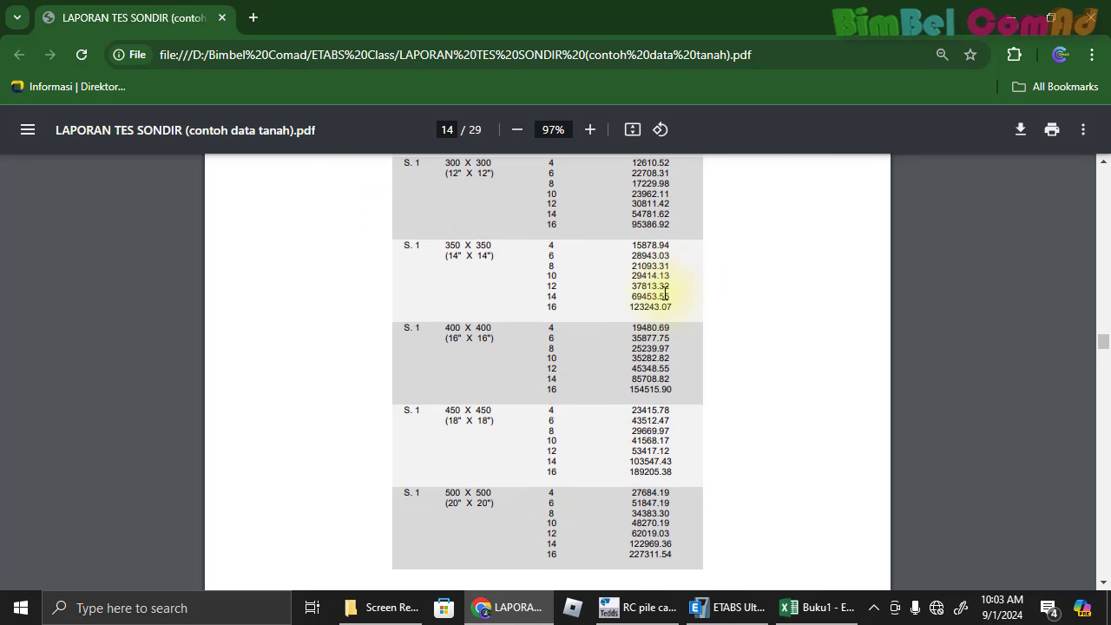
pyautogui.scroll(3, 642, 338)
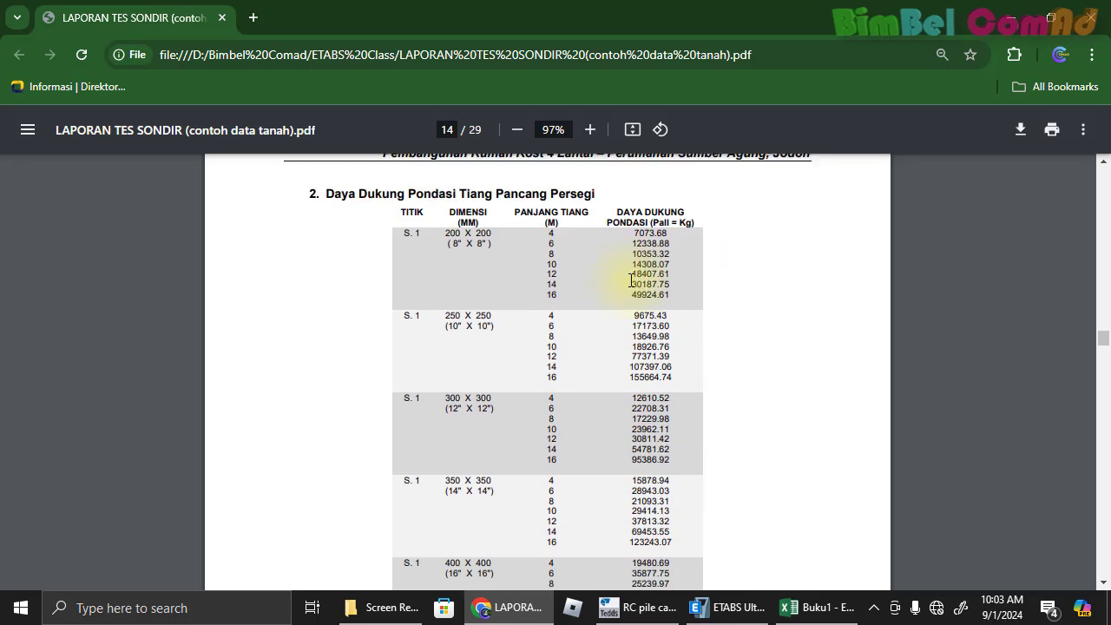
pyautogui.scroll(-2, 664, 273)
pyautogui.moveTo(487, 419); pyautogui.dragTo(492, 418)
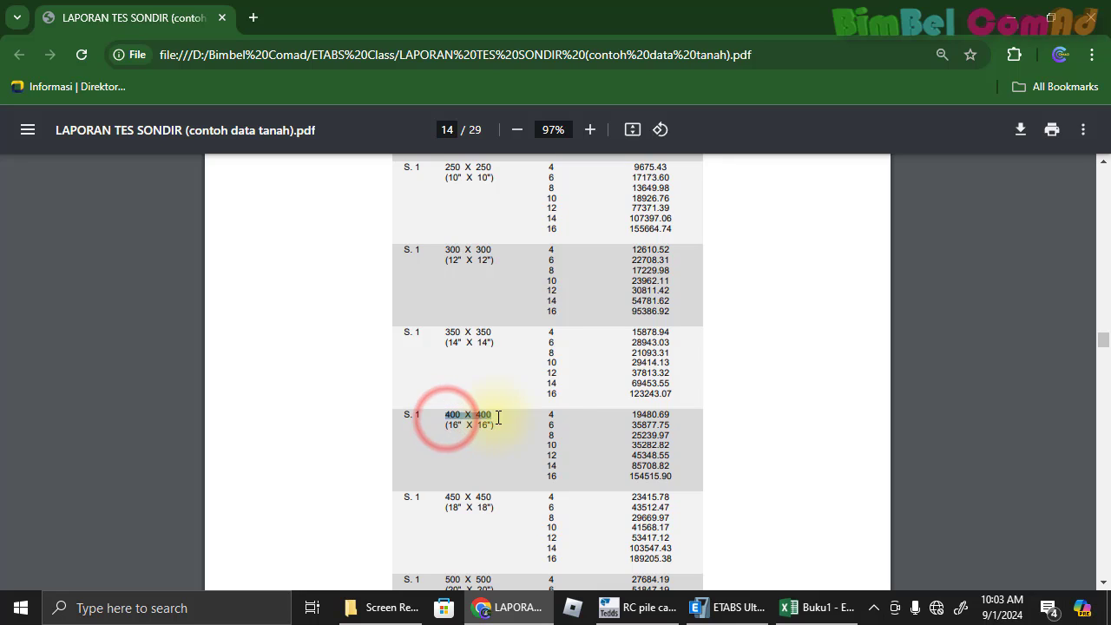
pyautogui.scroll(1, 555, 418)
pyautogui.scroll(3, 550, 187)
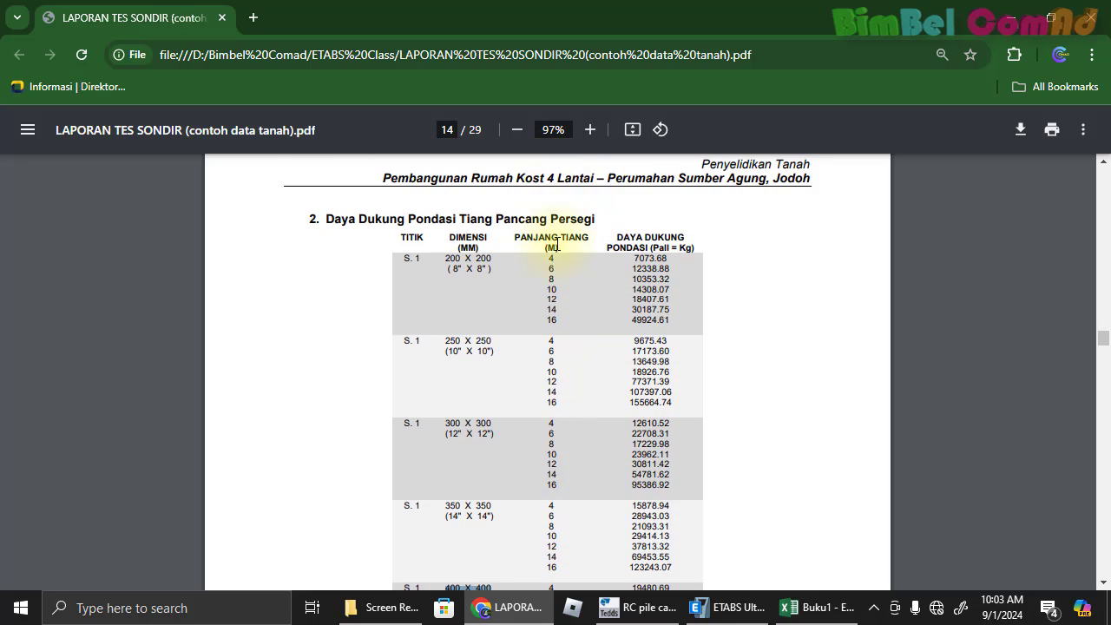
pyautogui.scroll(-6, 561, 275)
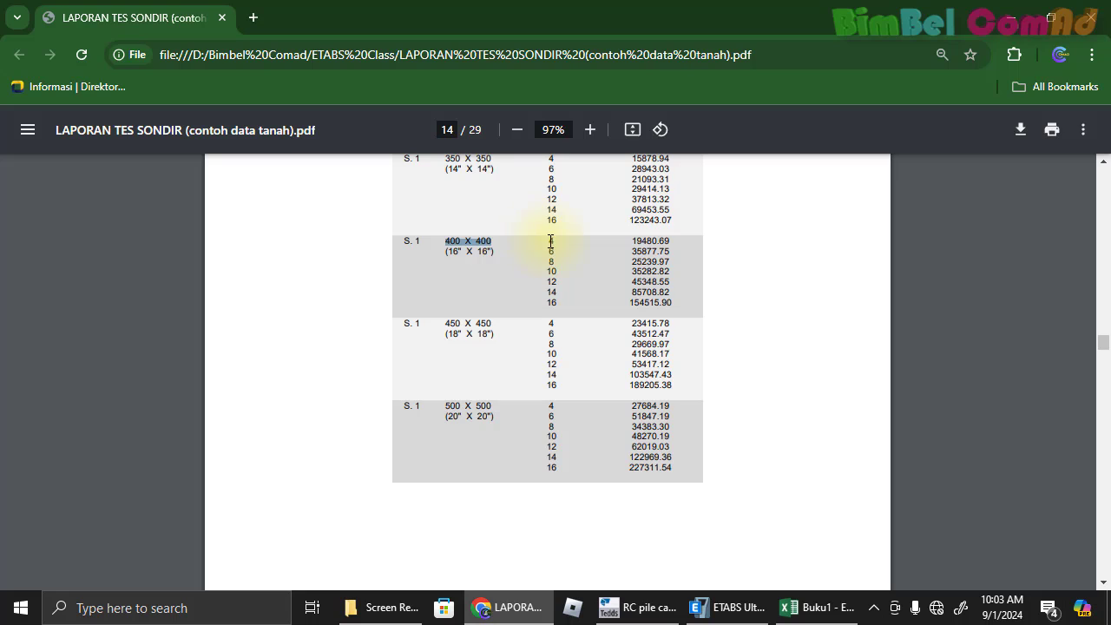
pyautogui.click(550, 283)
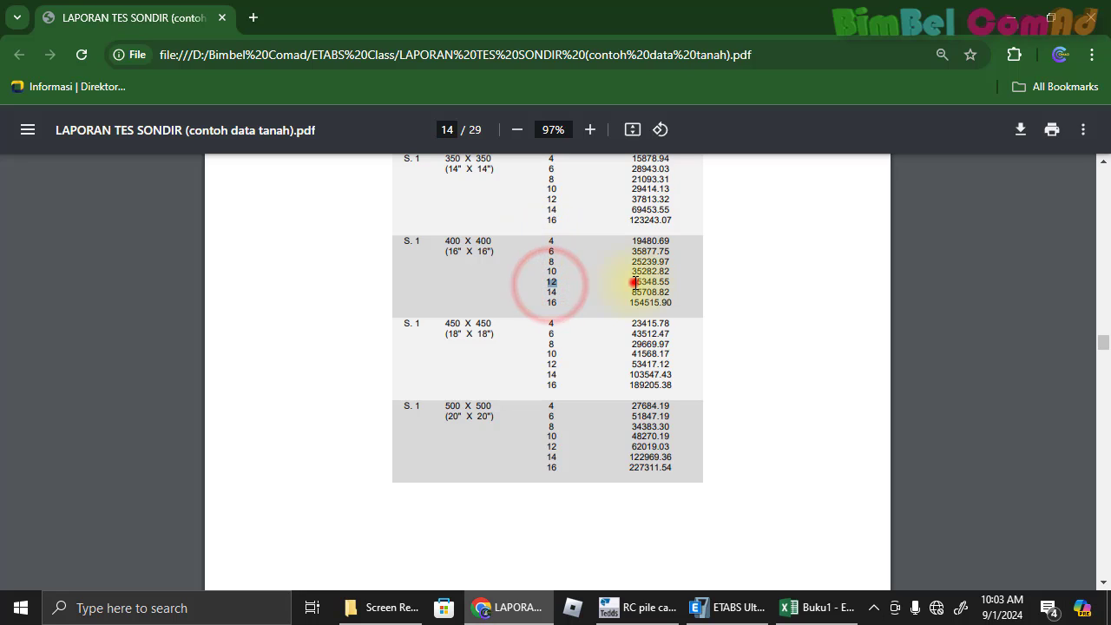
pyautogui.moveTo(632, 282); pyautogui.dragTo(658, 293)
pyautogui.click(547, 295)
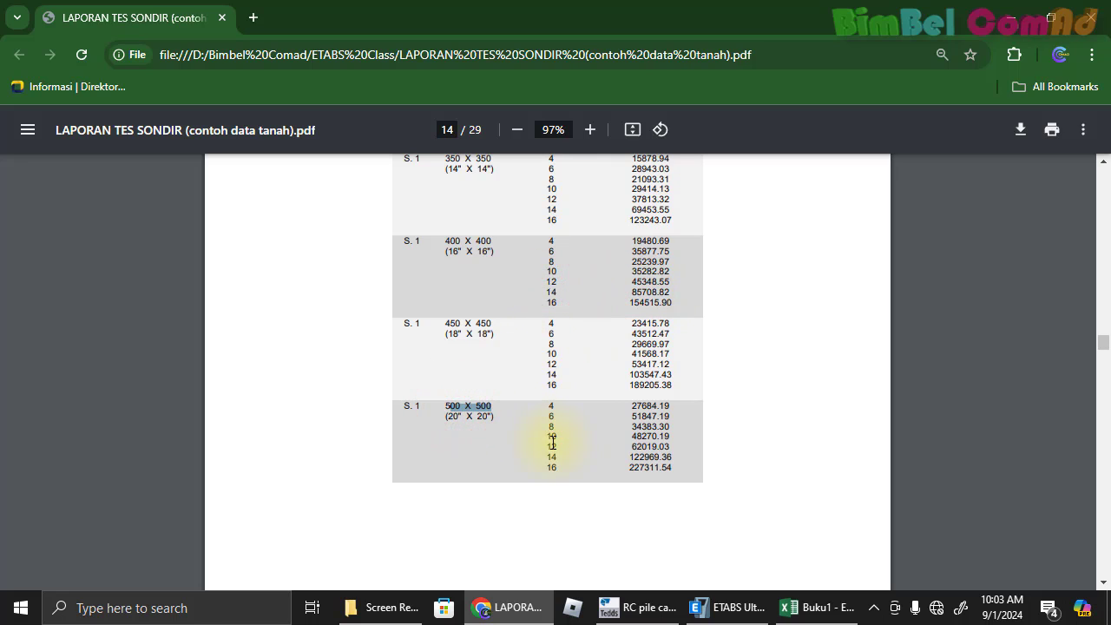
# Check the bearing capacity of the 500 x 500 square pile at 10 m length in the same table
pyautogui.moveTo(558, 441); pyautogui.dragTo(560, 441)
pyautogui.moveTo(636, 432); pyautogui.dragTo(667, 435)
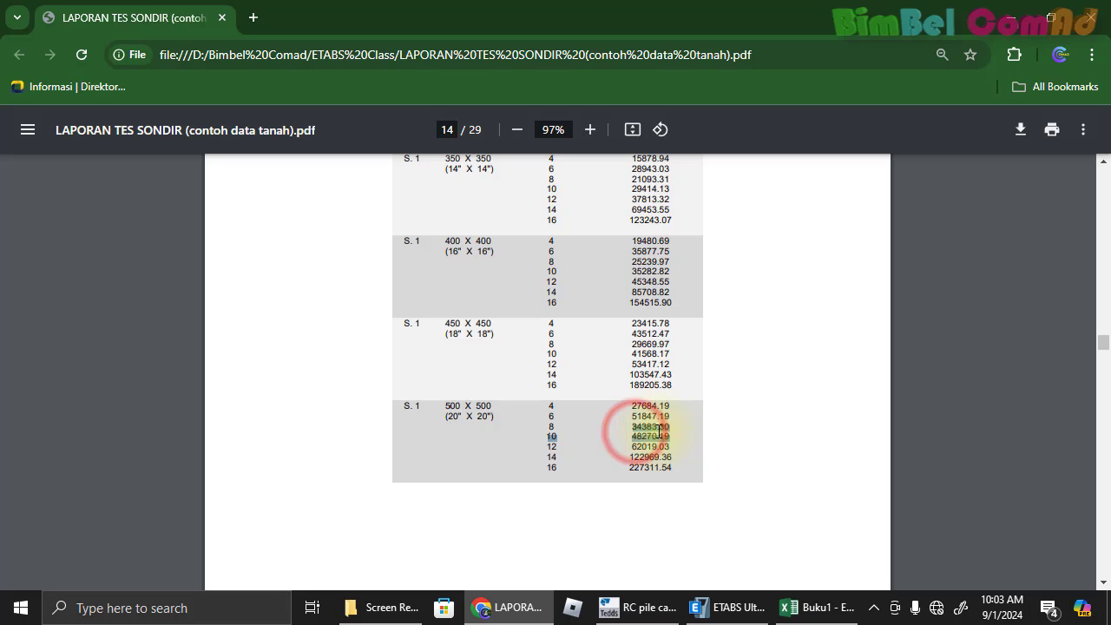
pyautogui.click(646, 384)
# Switch to the Buku1 workbook in Excel and review the pile count calculation and rounding for the 500x500 pile at 12 m depth
pyautogui.click(818, 605)
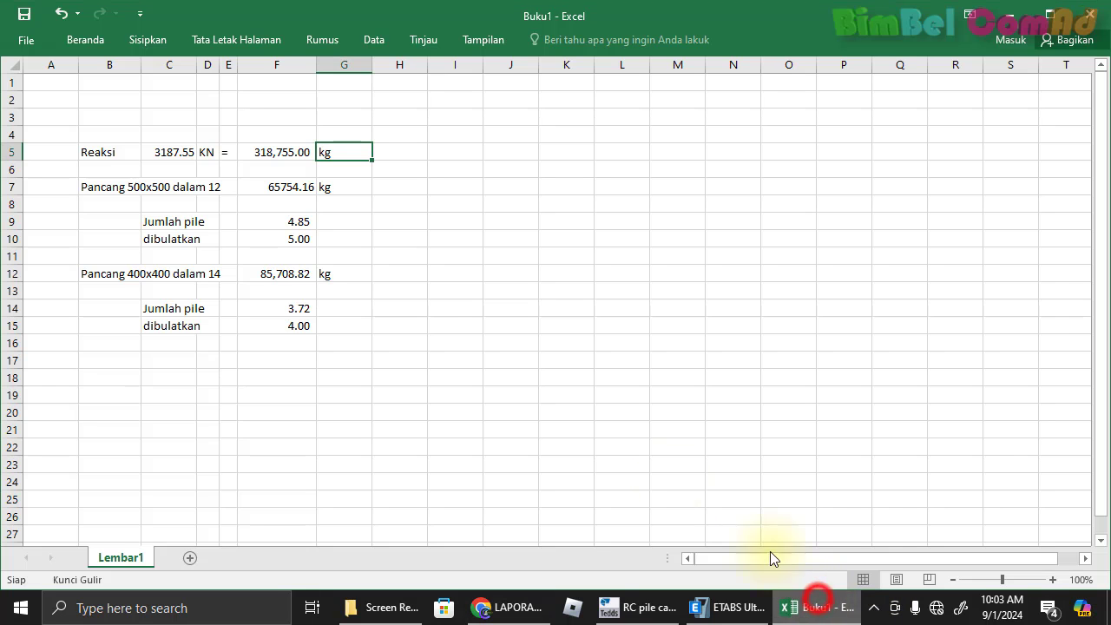
pyautogui.click(408, 310)
pyautogui.click(104, 189)
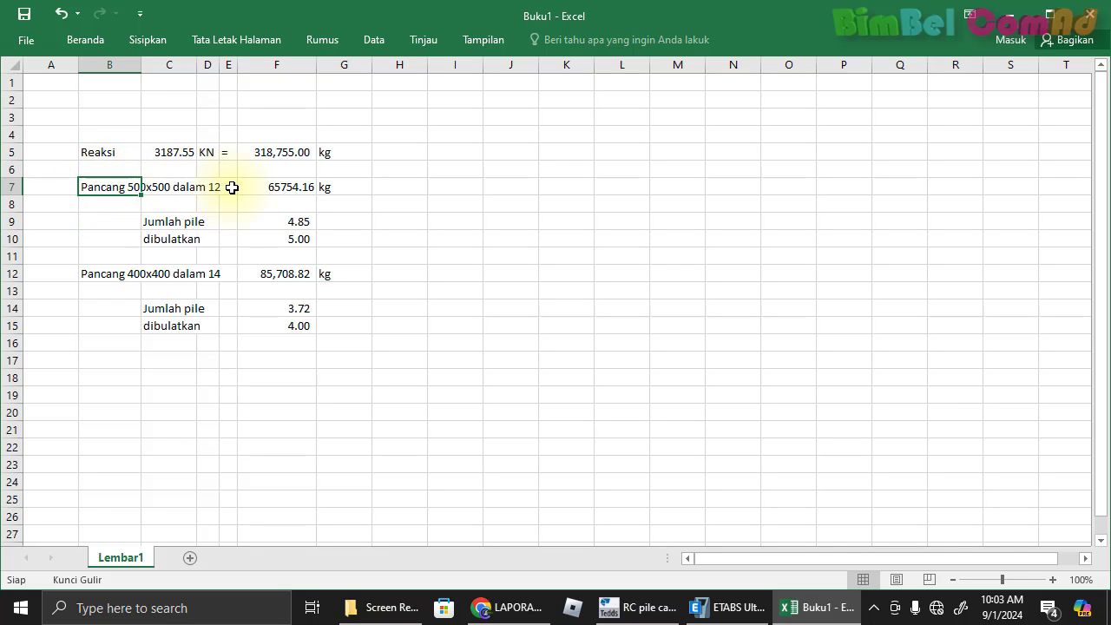
pyautogui.click(302, 223)
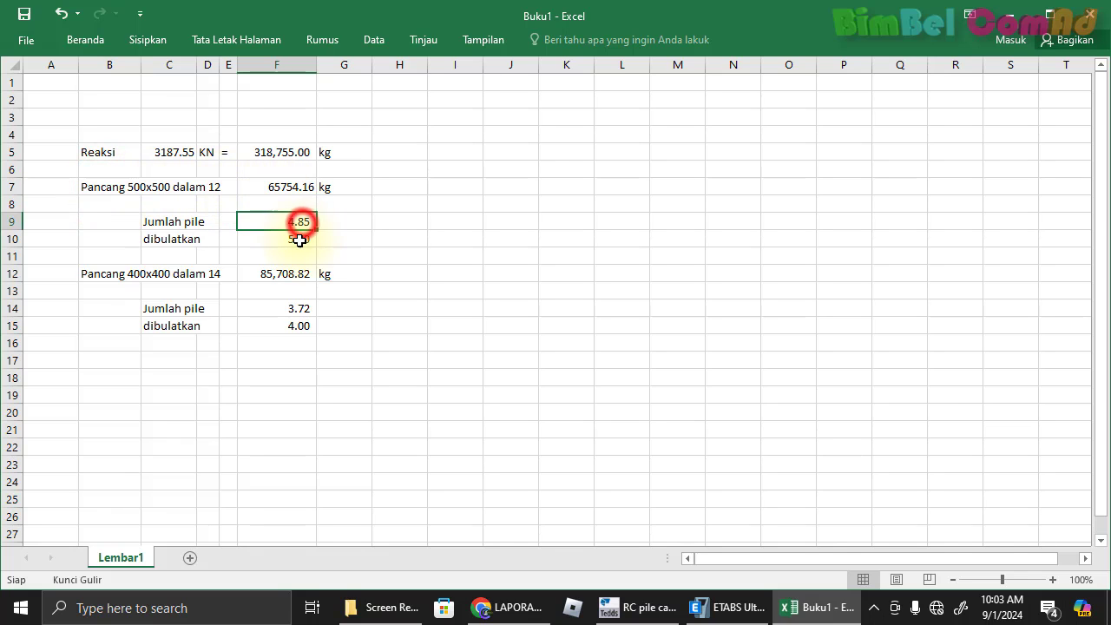
pyautogui.click(300, 239)
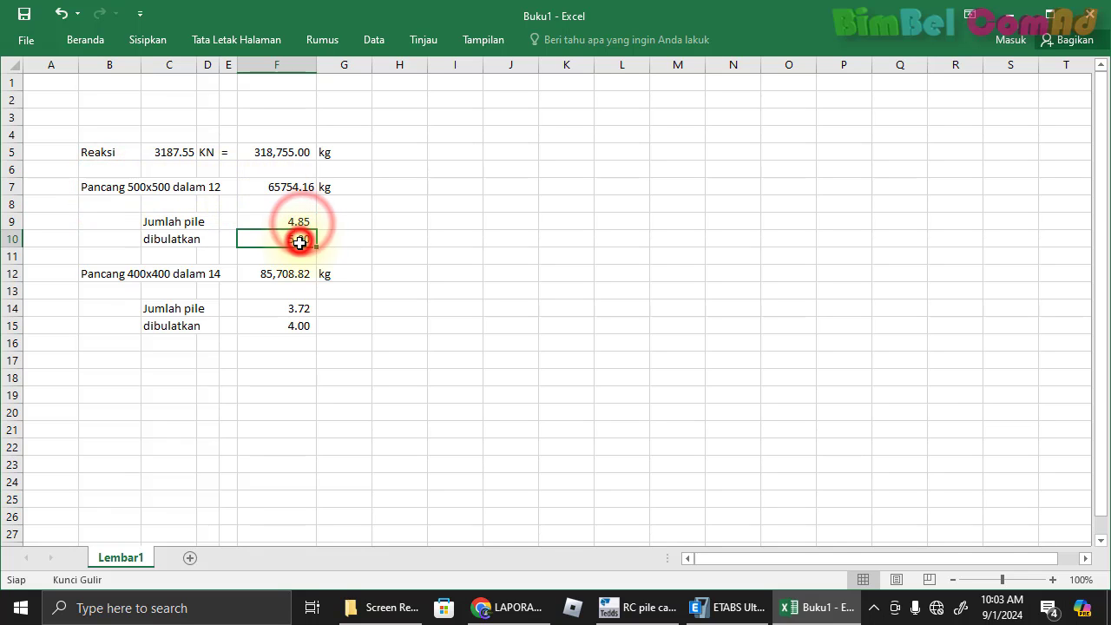
pyautogui.click(293, 185)
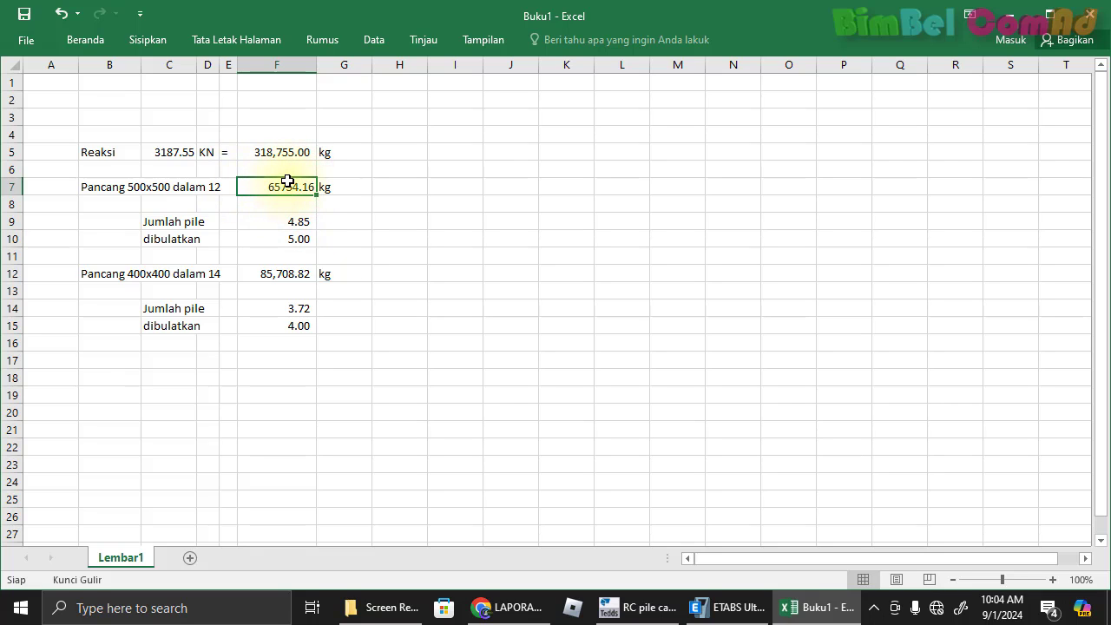
pyautogui.doubleClick(300, 224)
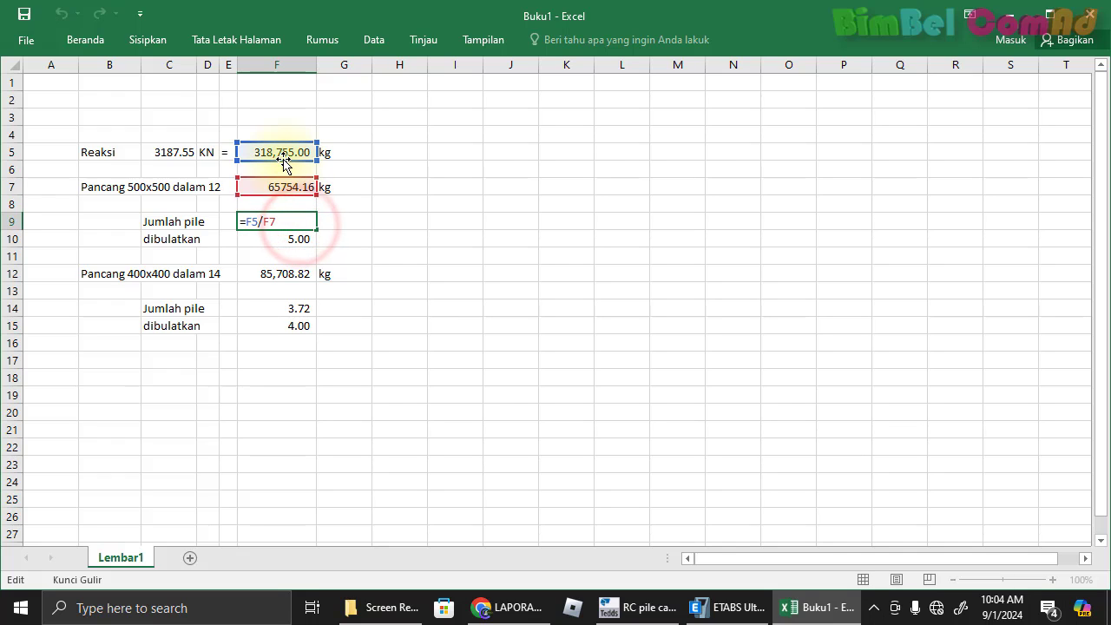
pyautogui.hotkey('ctrl', 'Return')
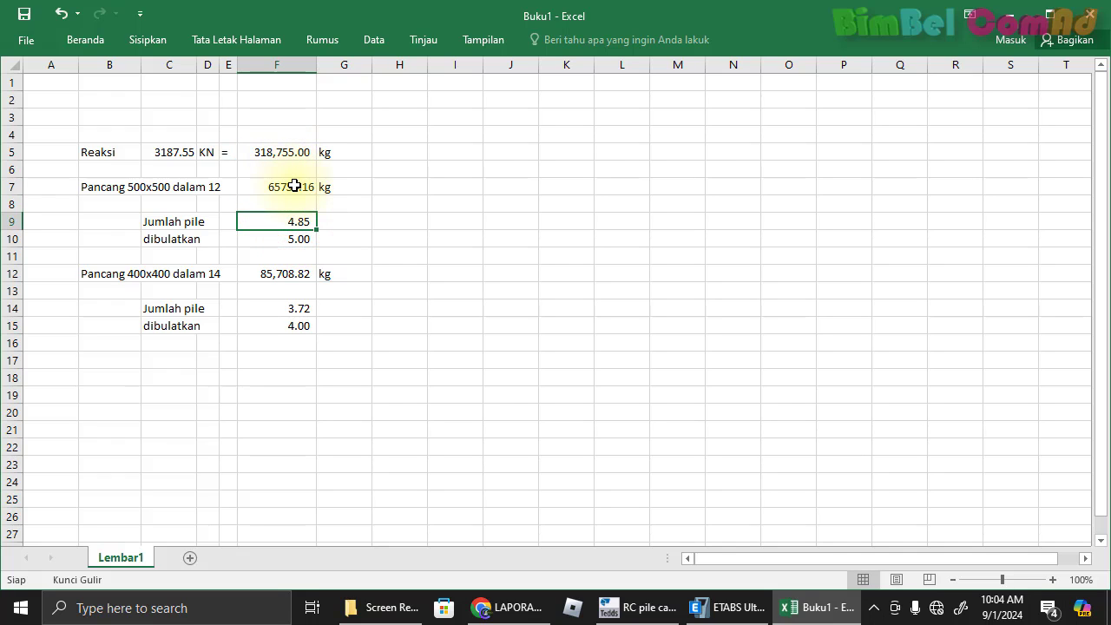
pyautogui.click(295, 185)
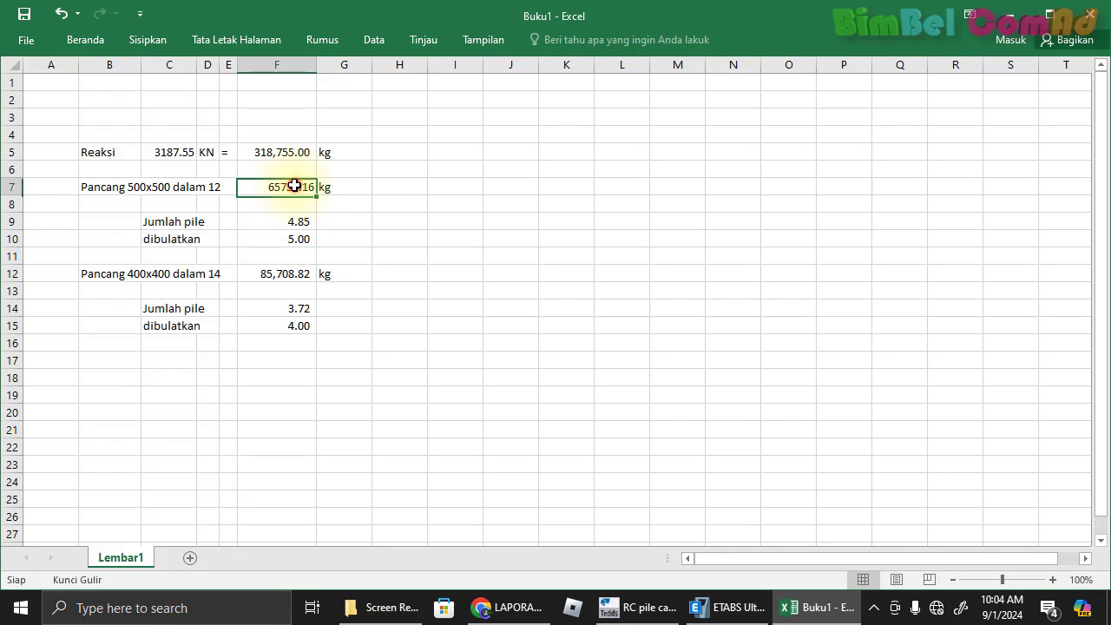
pyautogui.click(301, 241)
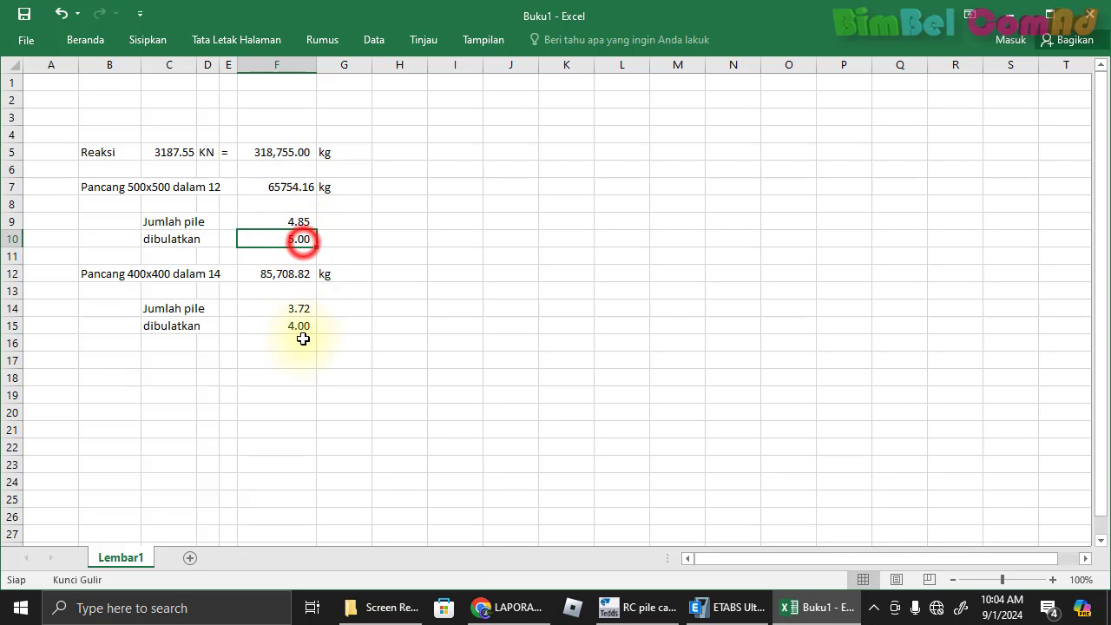
# Check the 400x400 pile's 14 m capacity against the soil report in Chrome and review its rounded pile count in Excel
pyautogui.click(120, 275)
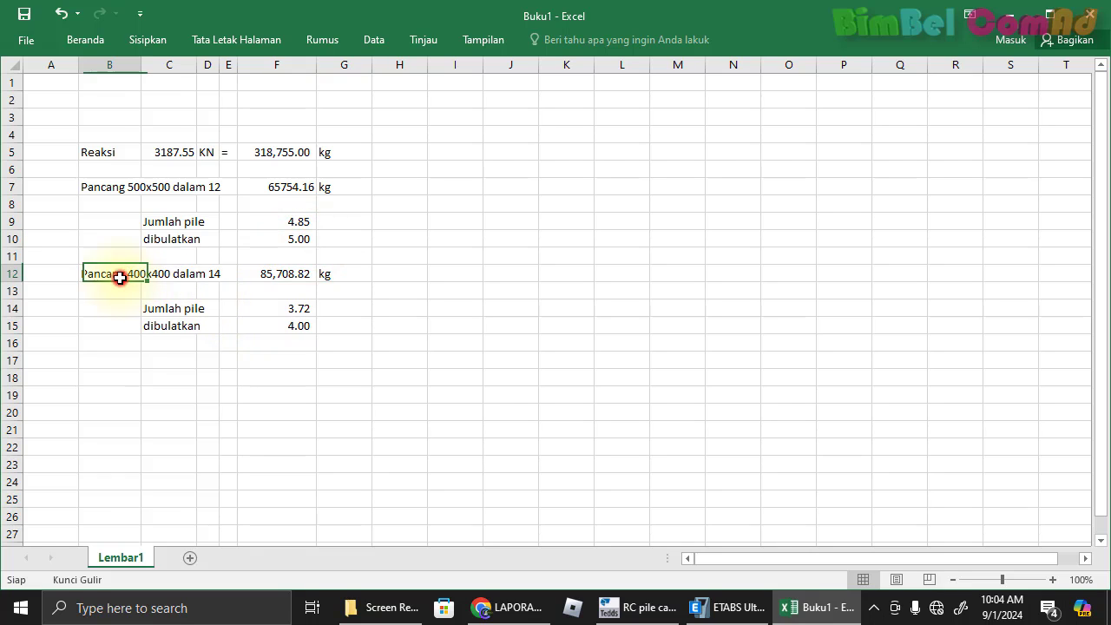
pyautogui.click(213, 274)
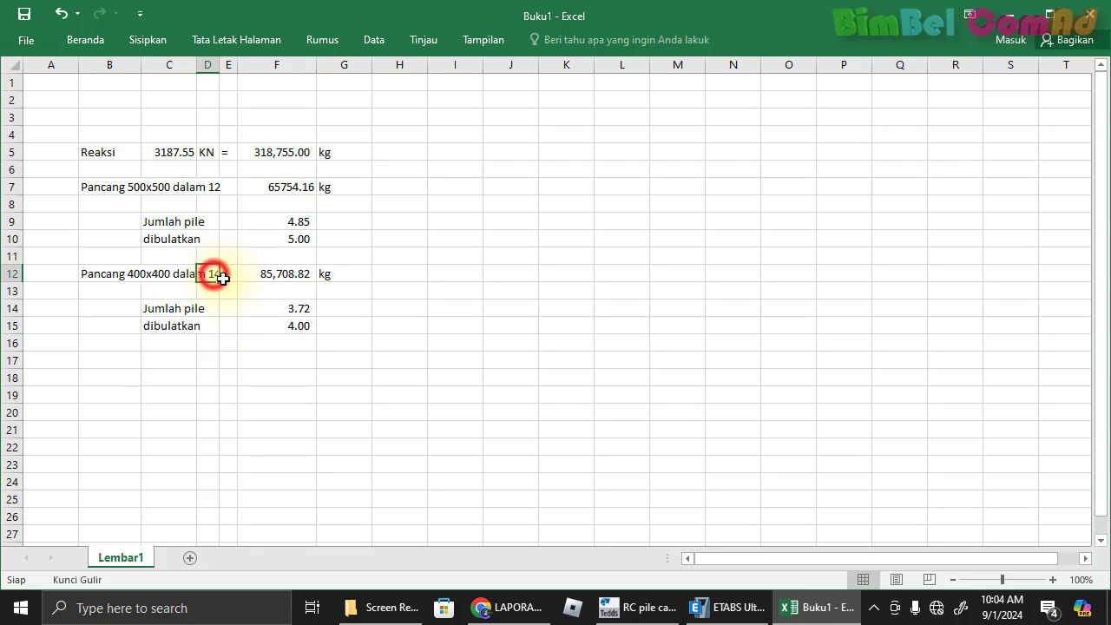
pyautogui.click(283, 276)
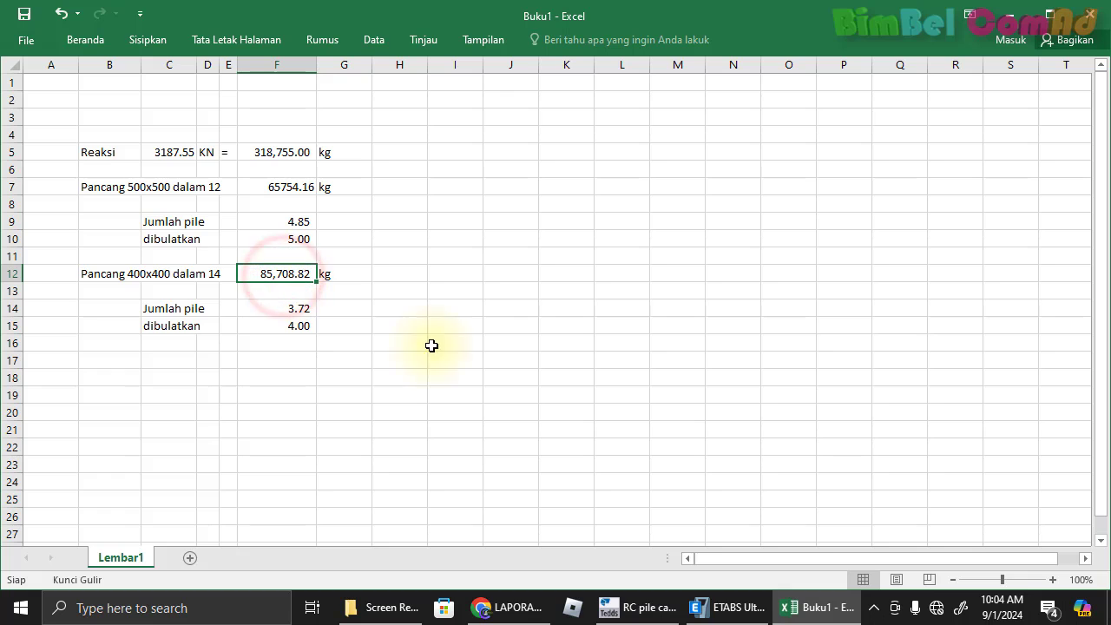
pyautogui.click(510, 605)
pyautogui.click(520, 369)
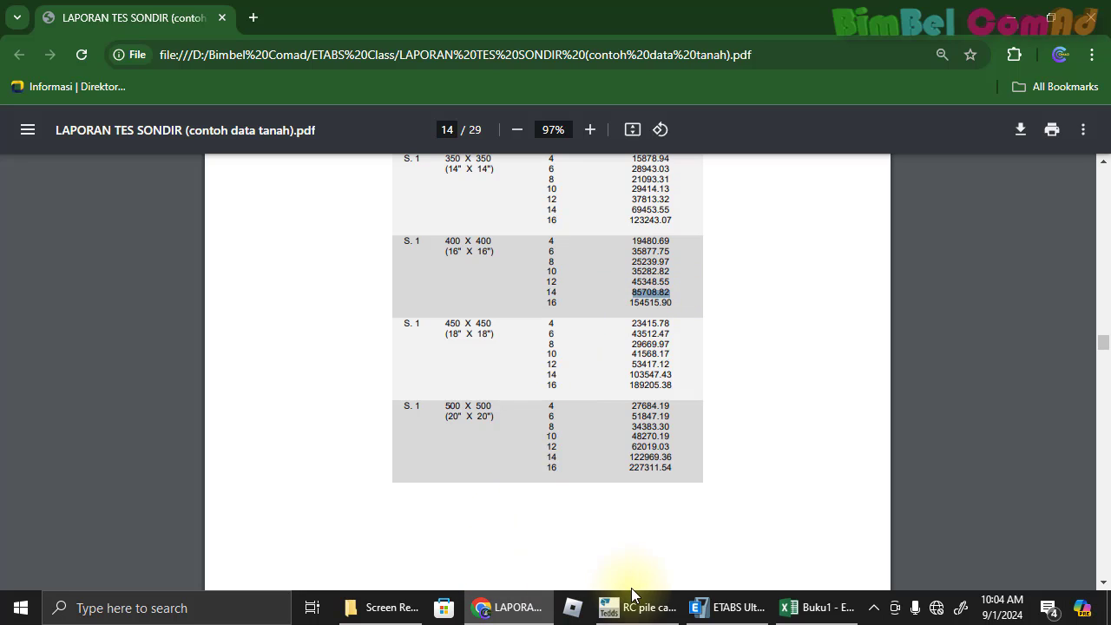
pyautogui.click(785, 606)
pyautogui.click(359, 350)
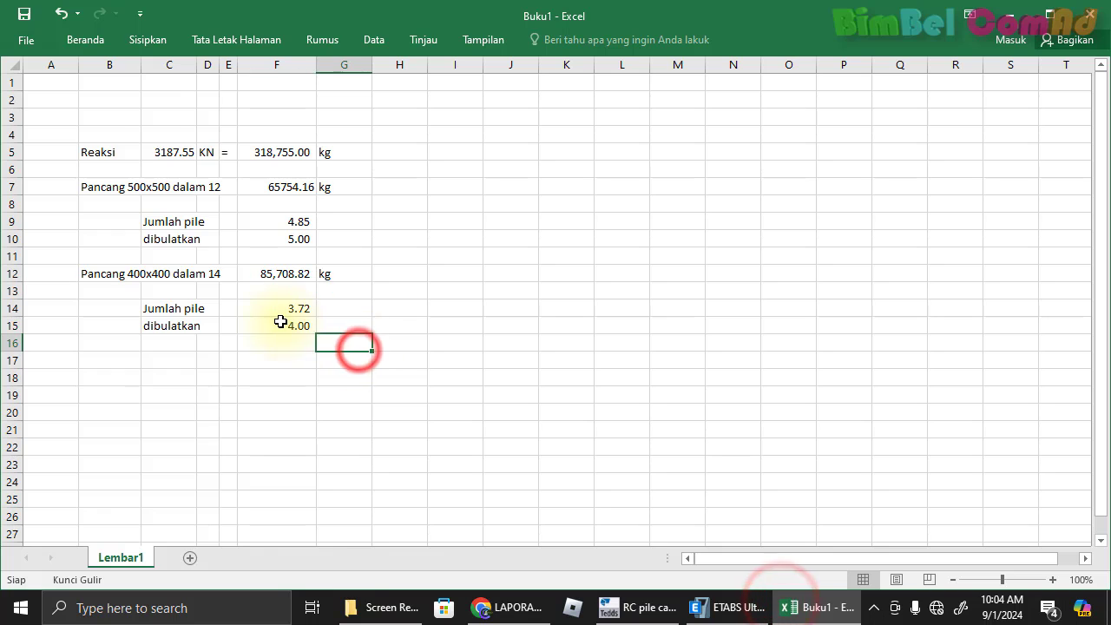
pyautogui.click(280, 323)
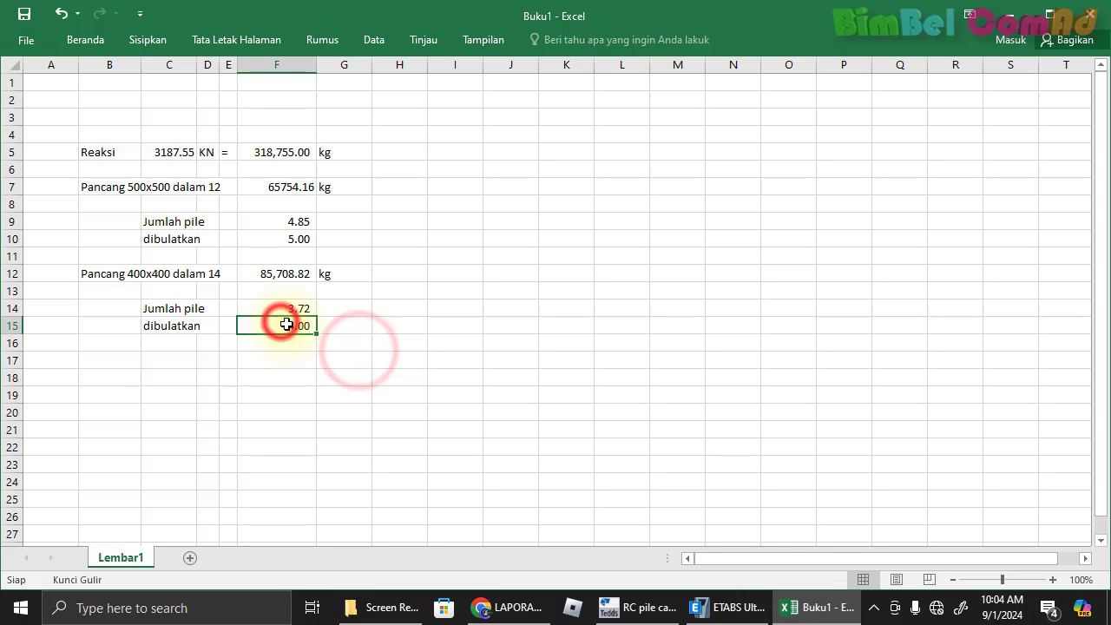
# Highlight the label cell of the 400x400 pile option in yellow
pyautogui.click(142, 277)
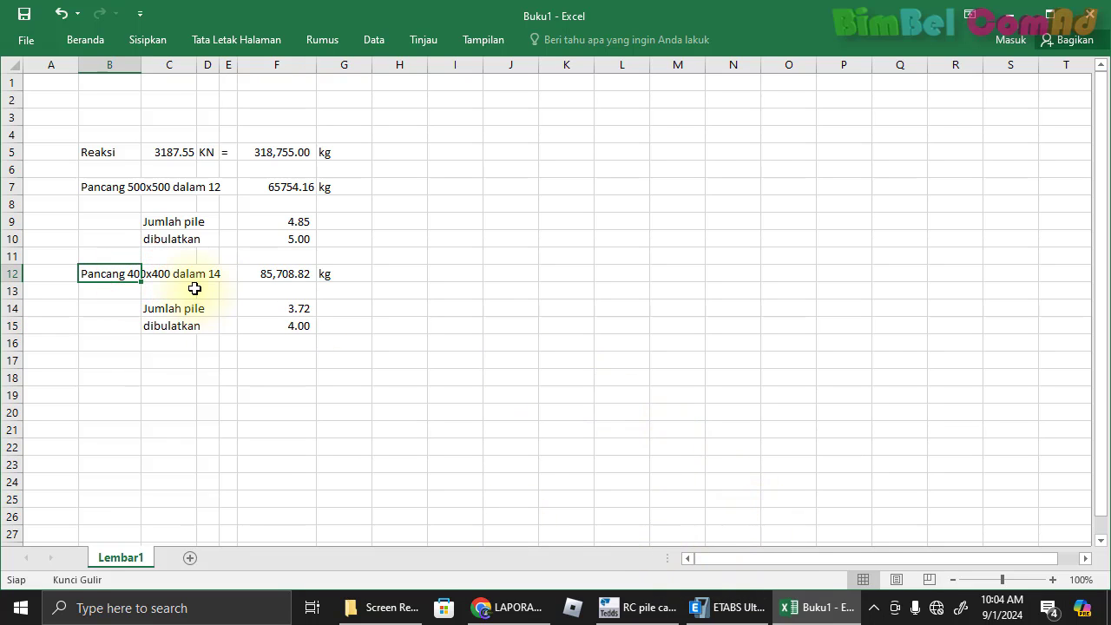
pyautogui.click(85, 39)
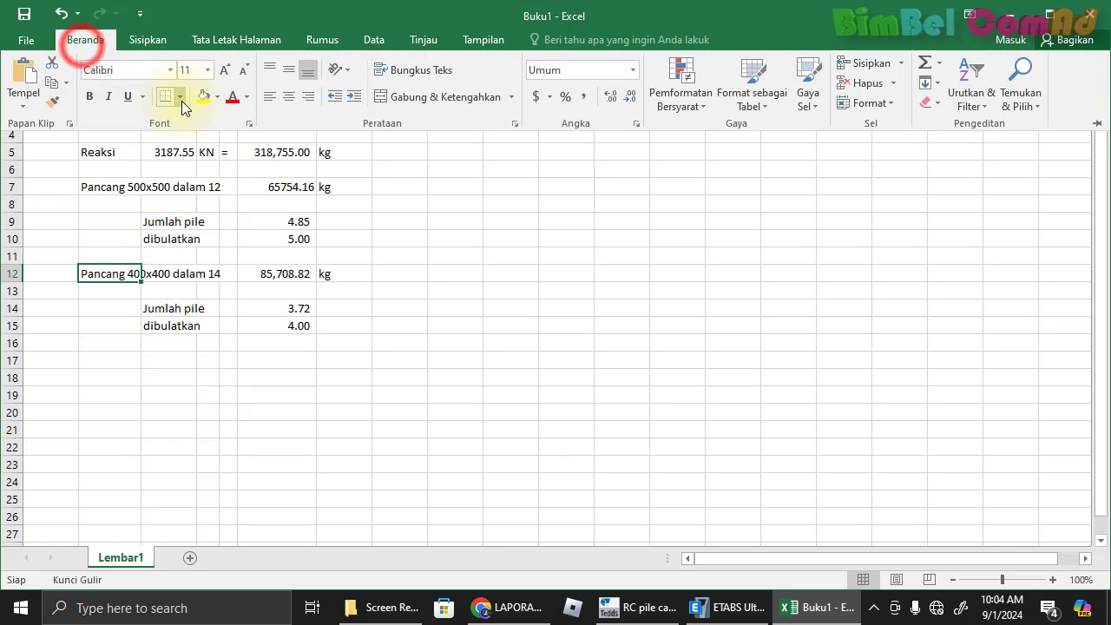
pyautogui.click(204, 96)
pyautogui.click(312, 327)
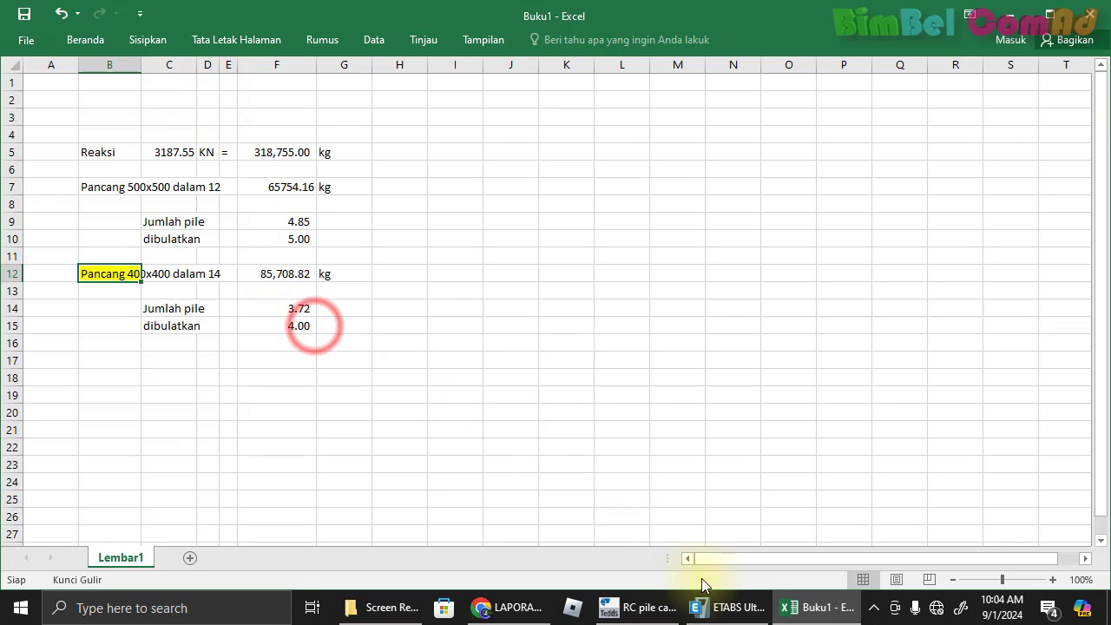
# Switch to the RC pile cap design in Tekla Tedds and set the total cap depth to 500 mm
pyautogui.click(657, 609)
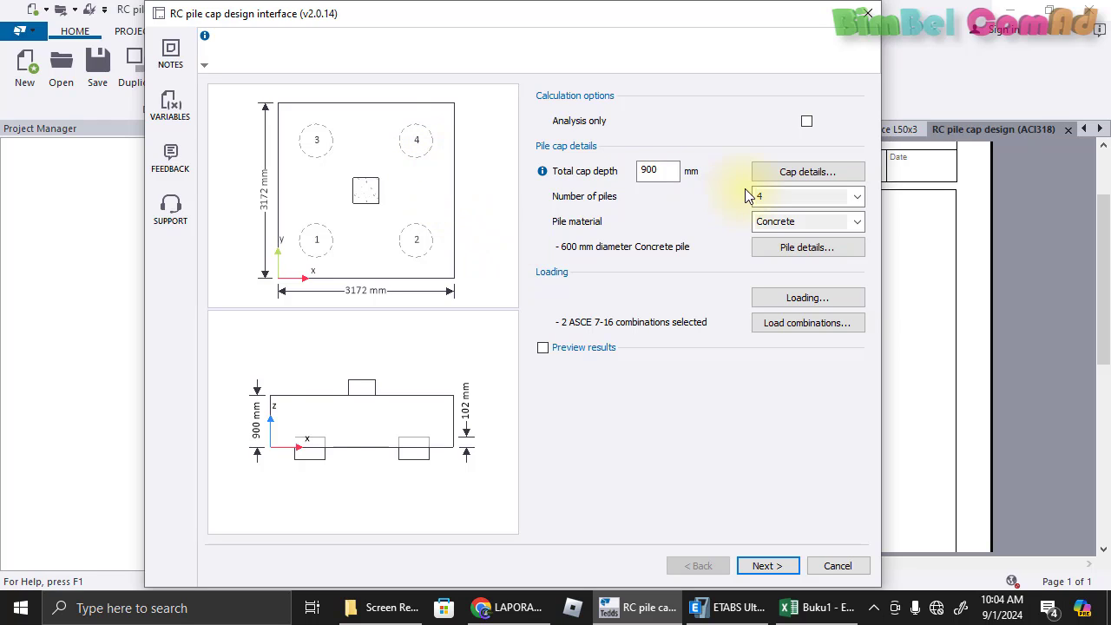
pyautogui.doubleClick(660, 170)
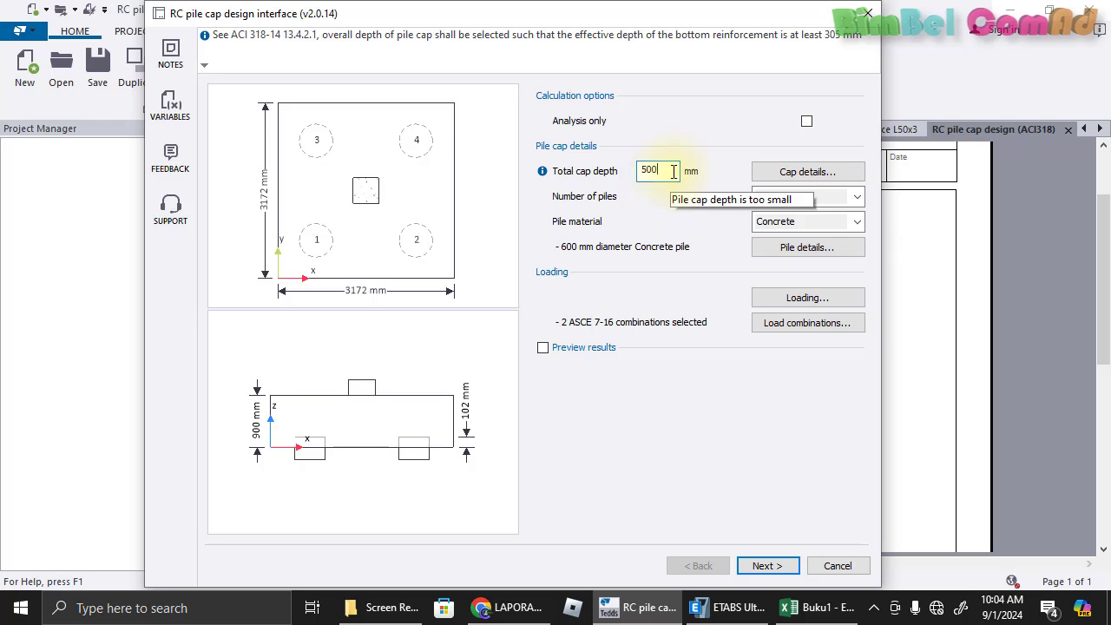
pyautogui.click(792, 171)
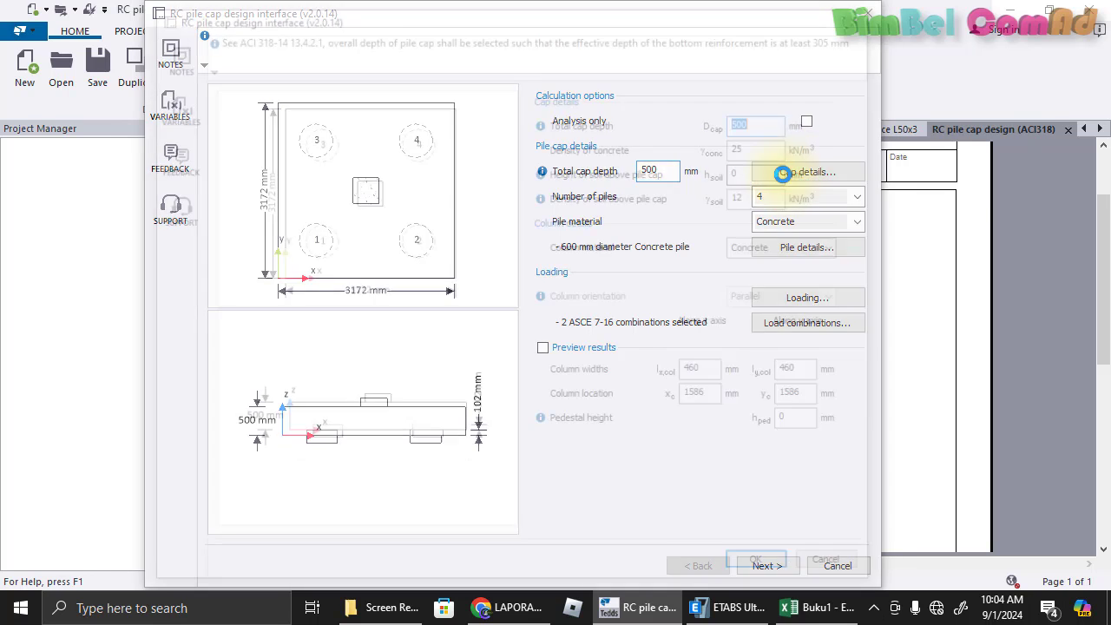
pyautogui.click(868, 13)
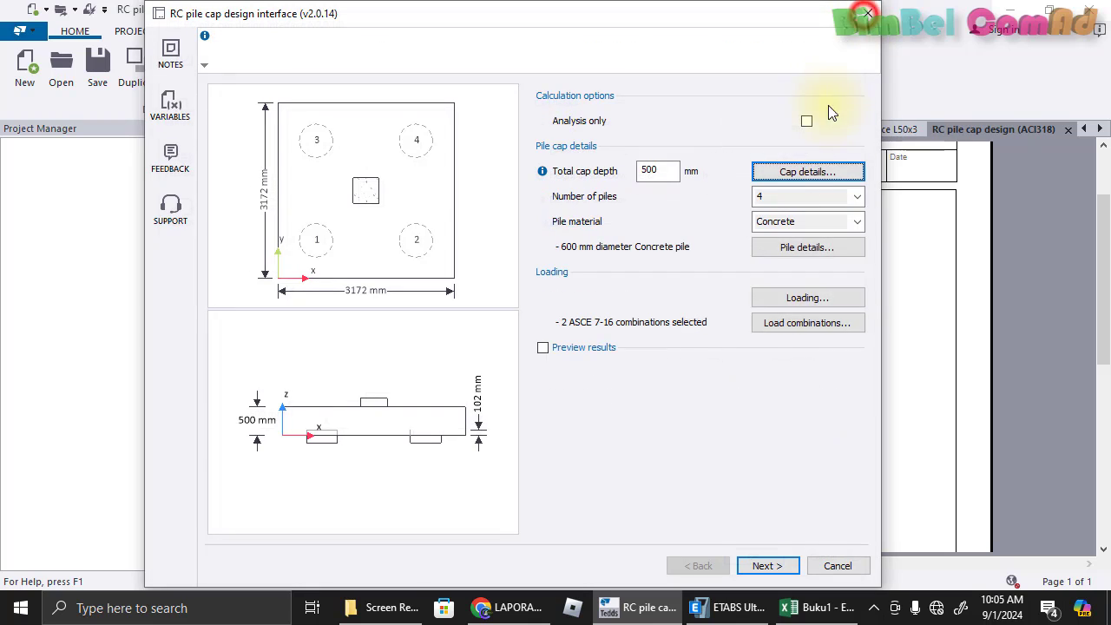
# Try a layout with 7 piles and return the number of piles to 4
pyautogui.click(837, 196)
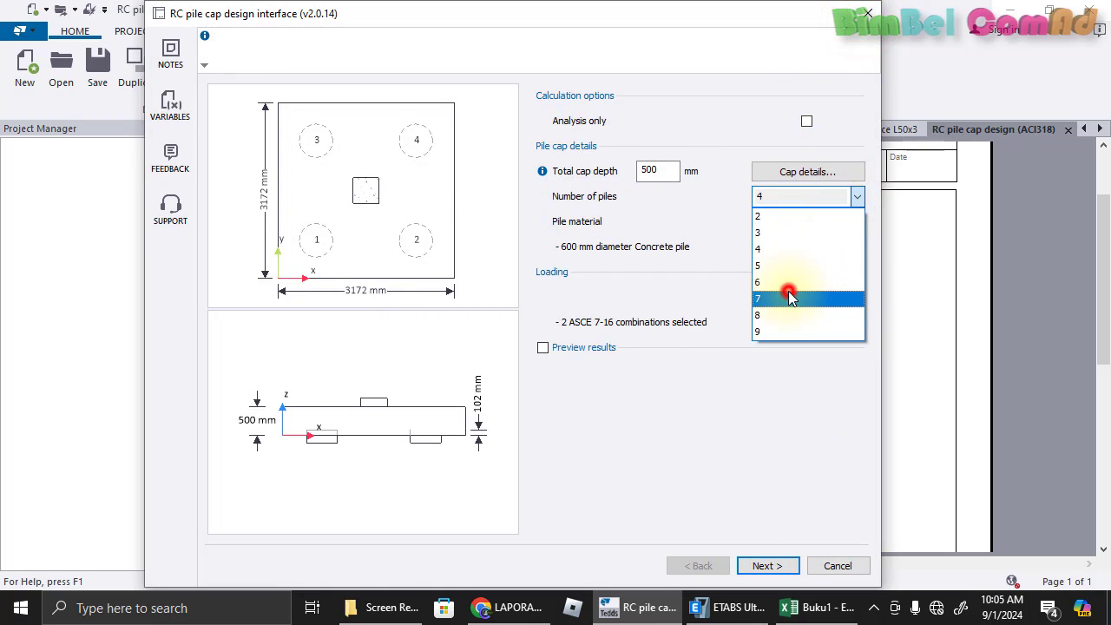
pyautogui.click(789, 298)
pyautogui.click(856, 196)
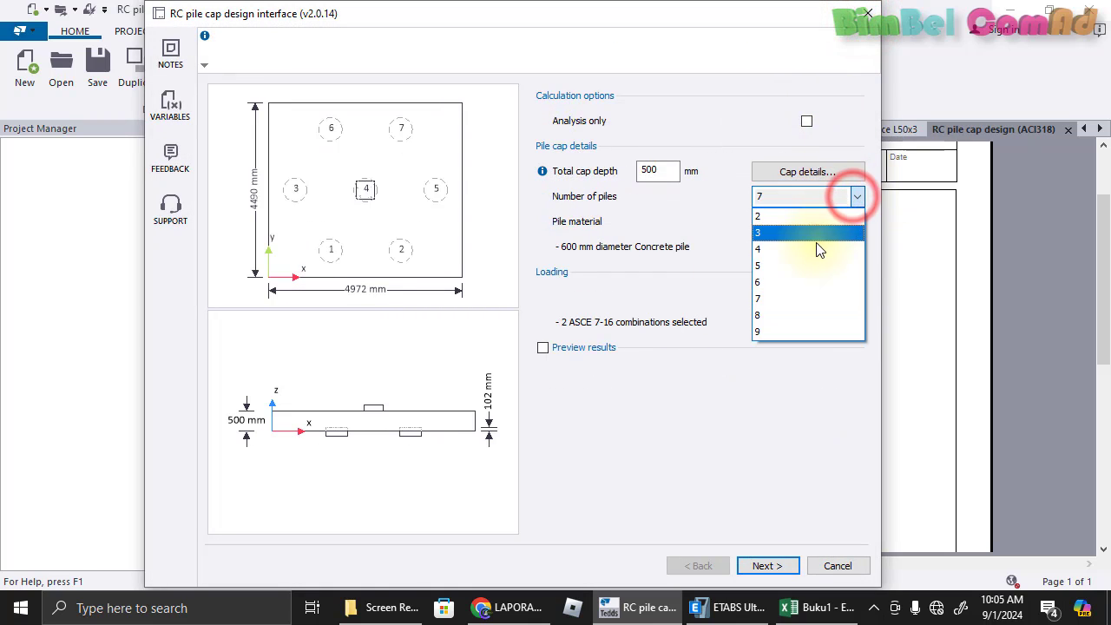
pyautogui.click(817, 249)
# Set the concrete pile section to Square with a pile depth of 400 mm in the pile details
pyautogui.click(843, 246)
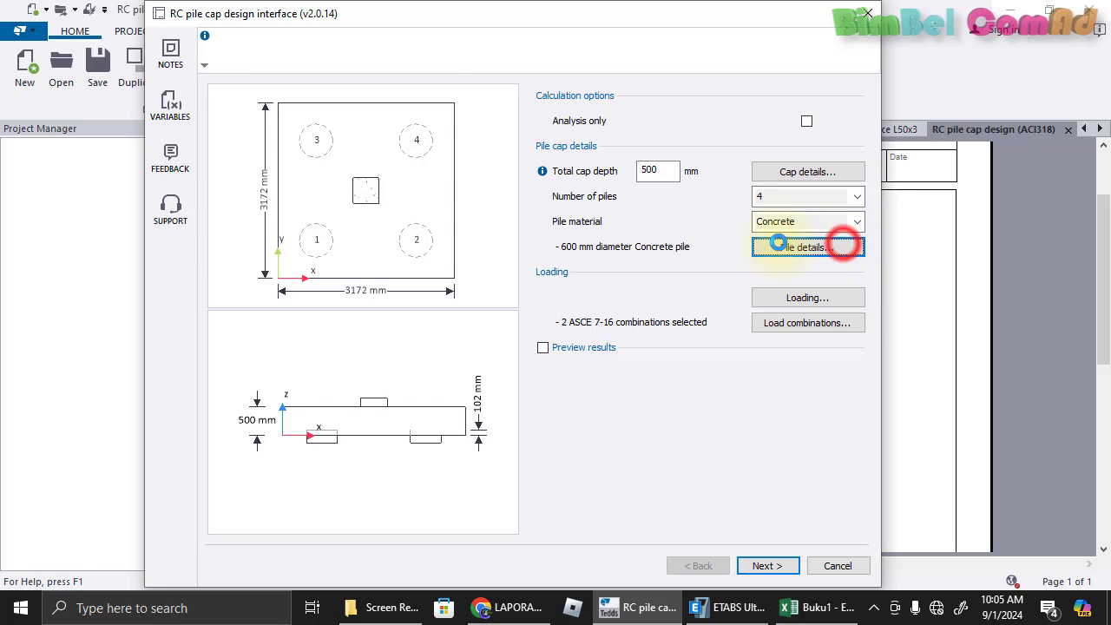
pyautogui.click(453, 122)
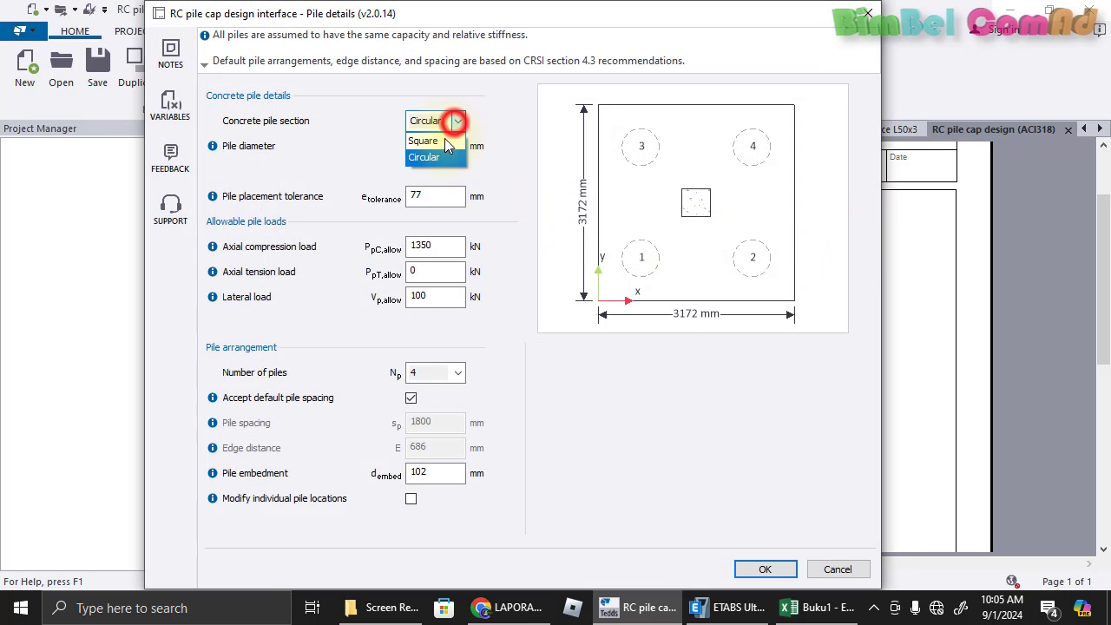
pyautogui.click(438, 149)
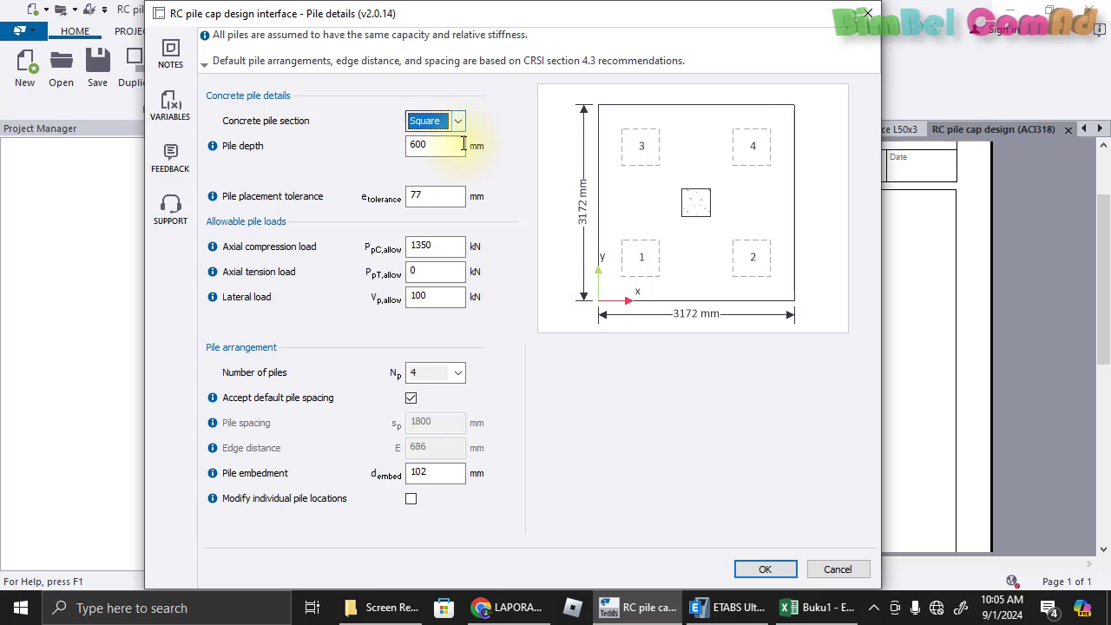
pyautogui.moveTo(434, 146); pyautogui.dragTo(393, 147)
pyautogui.write('4')
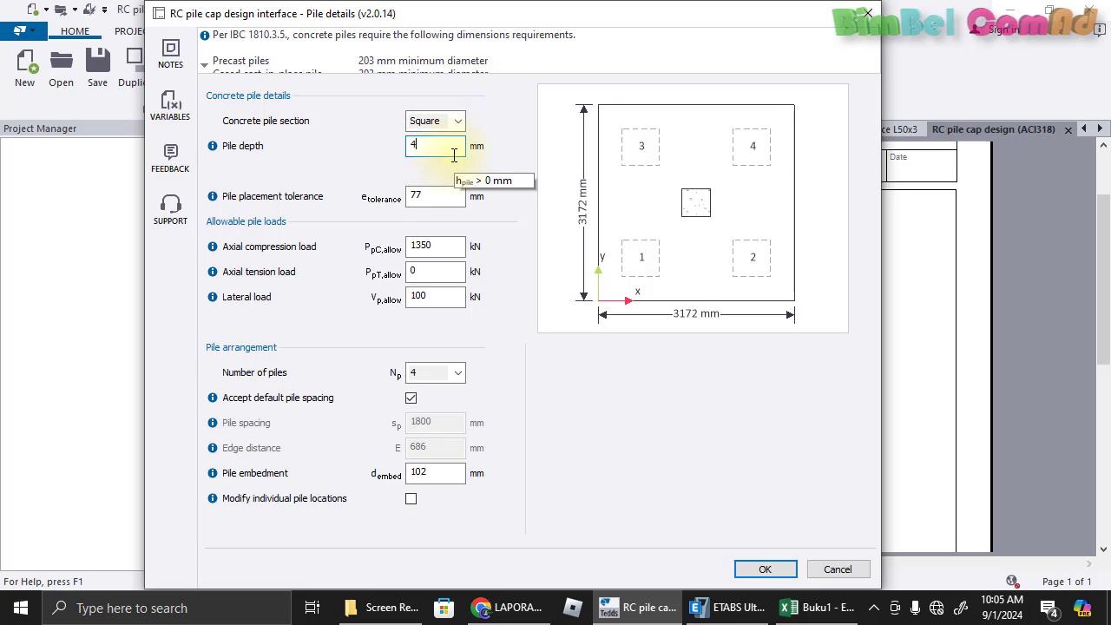
pyautogui.click(452, 195)
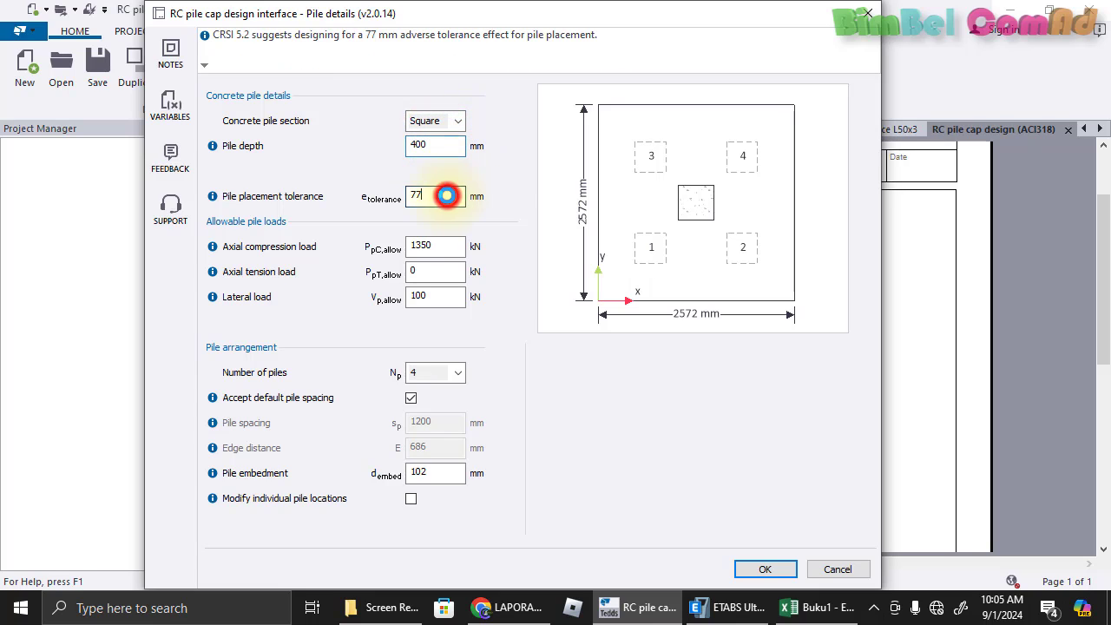
# Try a pile depth of 600 mm and return it to 400 mm
pyautogui.click(442, 144)
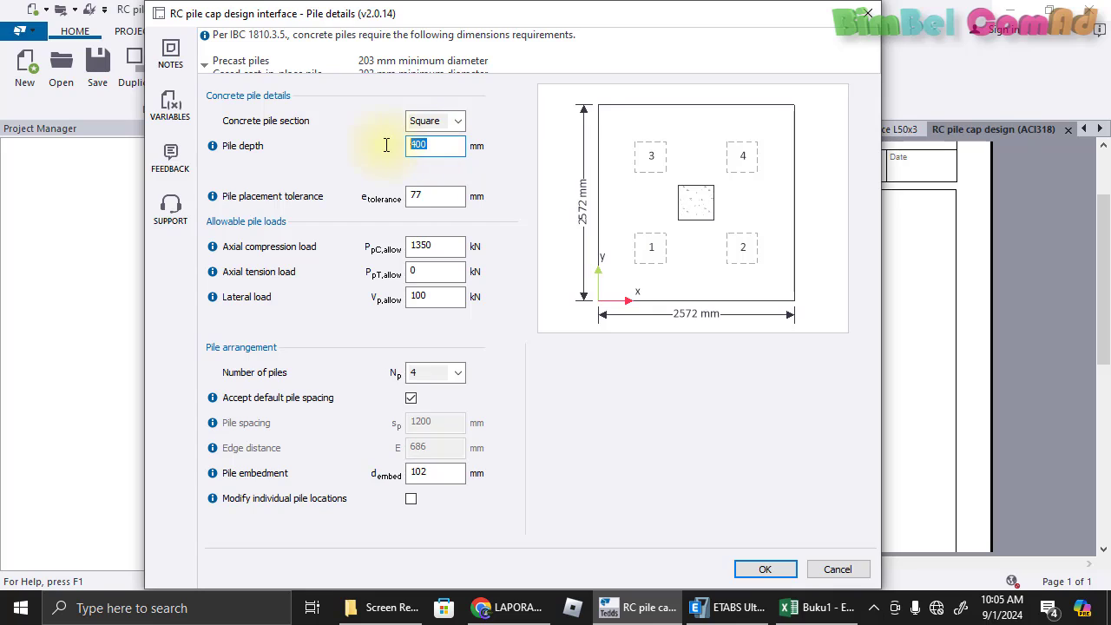
pyautogui.write('500')
pyautogui.press('BackSpace')
pyautogui.write('6000')
pyautogui.click(444, 196)
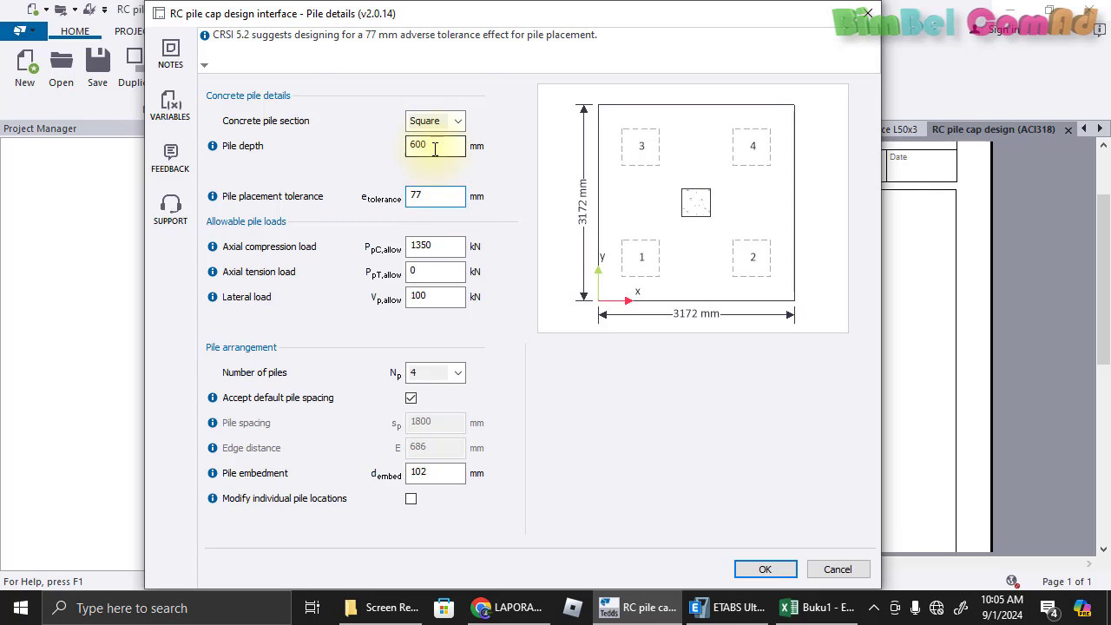
pyautogui.click(438, 149)
pyautogui.write('400')
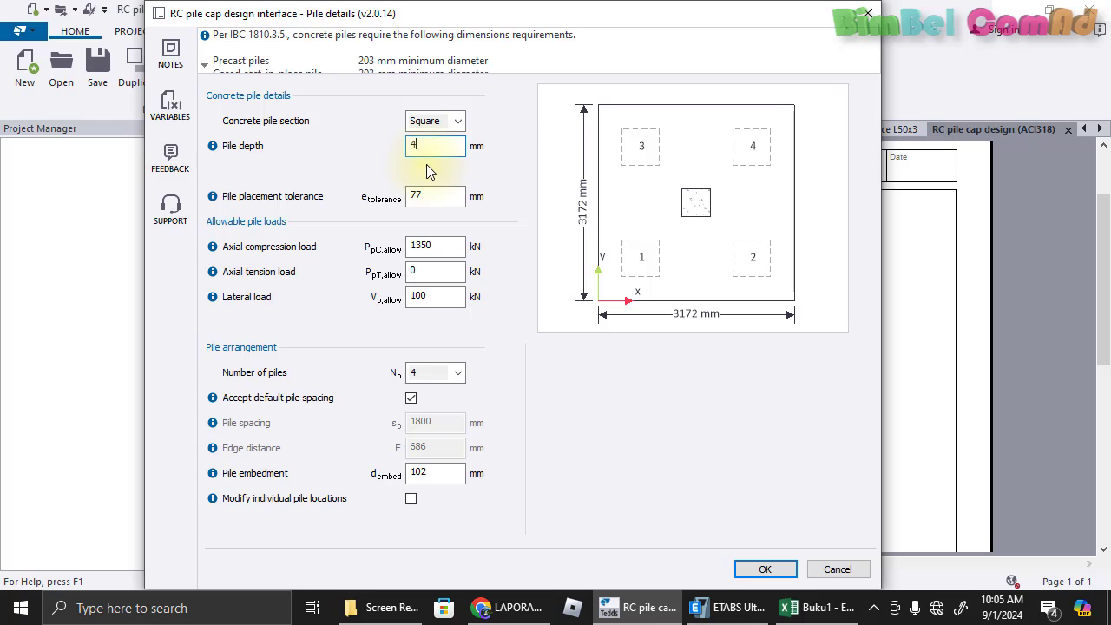
pyautogui.click(436, 197)
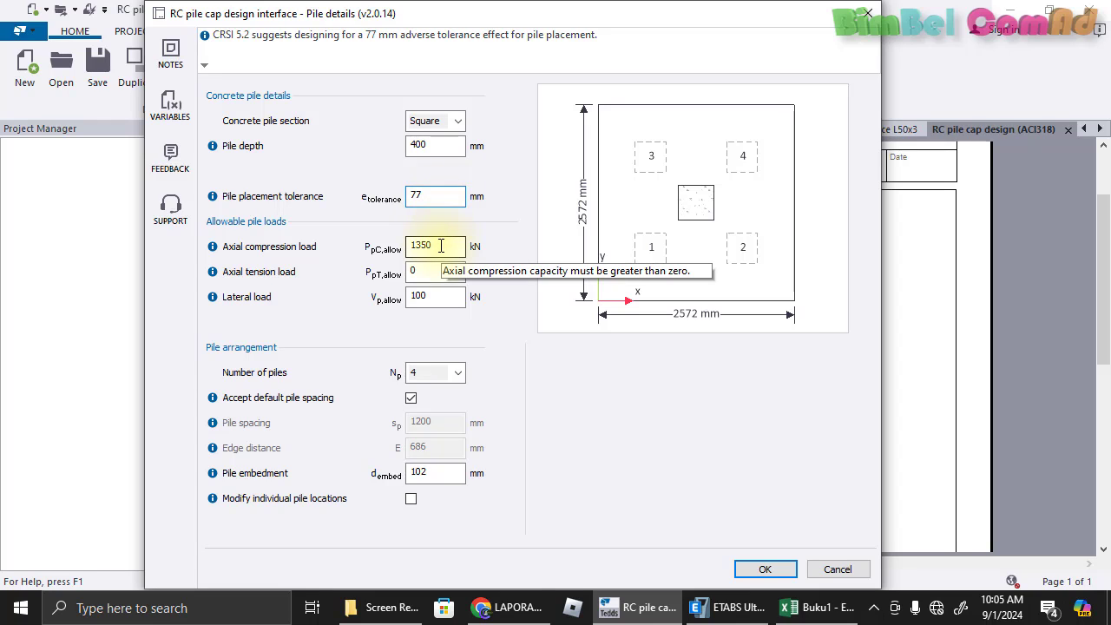
# Switch to the Excel workbook Buku1 and enter the unit kn in cell I12 beside the 400x400 pile capacity
pyautogui.click(815, 608)
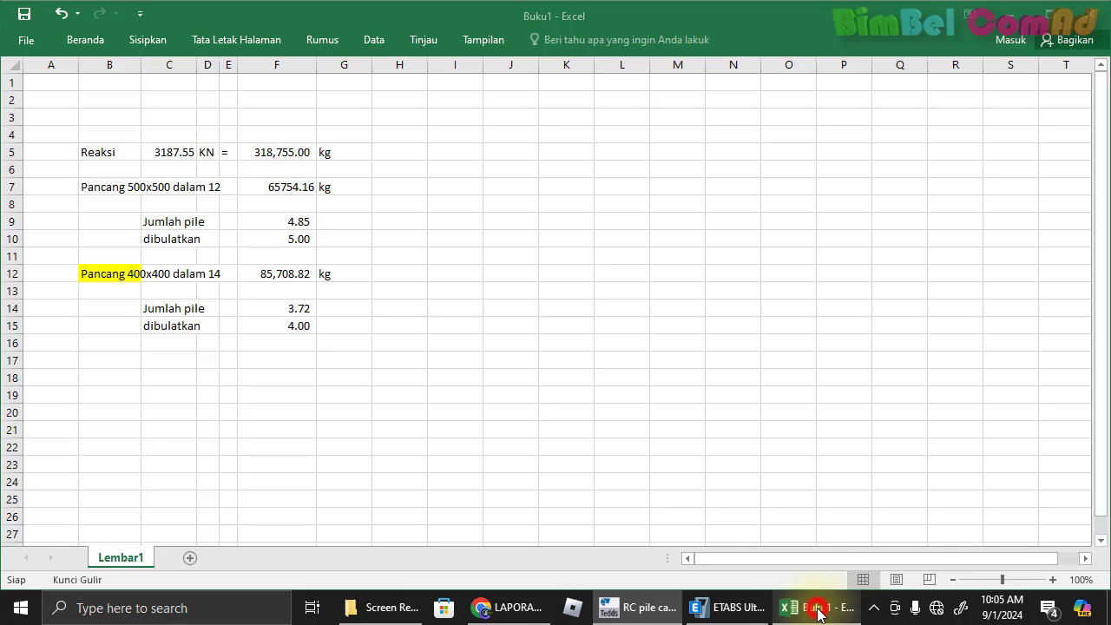
pyautogui.click(395, 274)
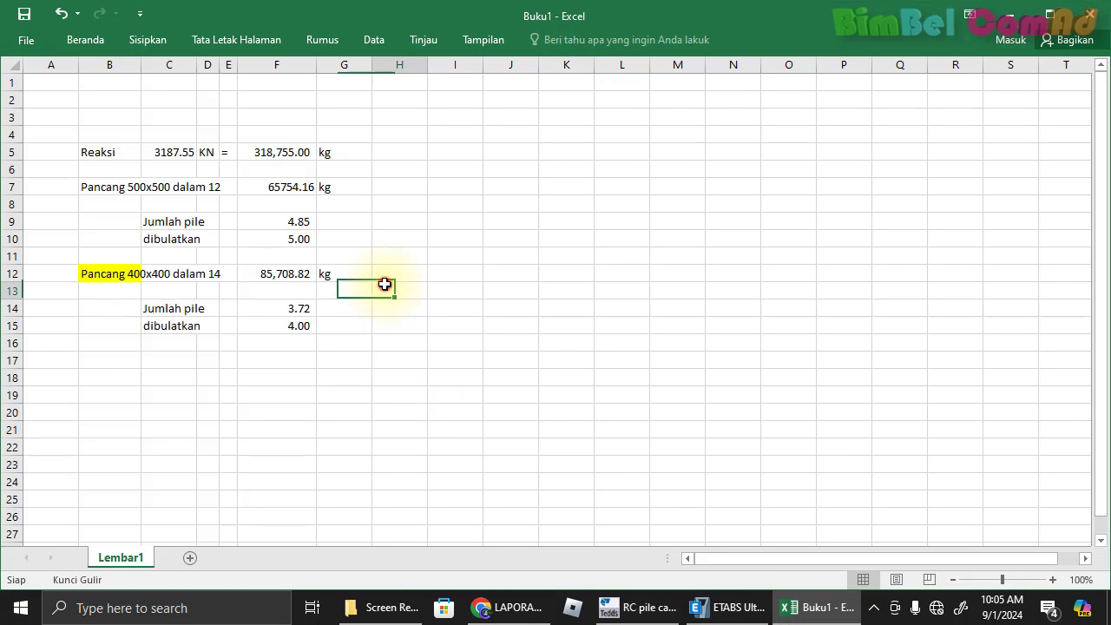
pyautogui.click(442, 273)
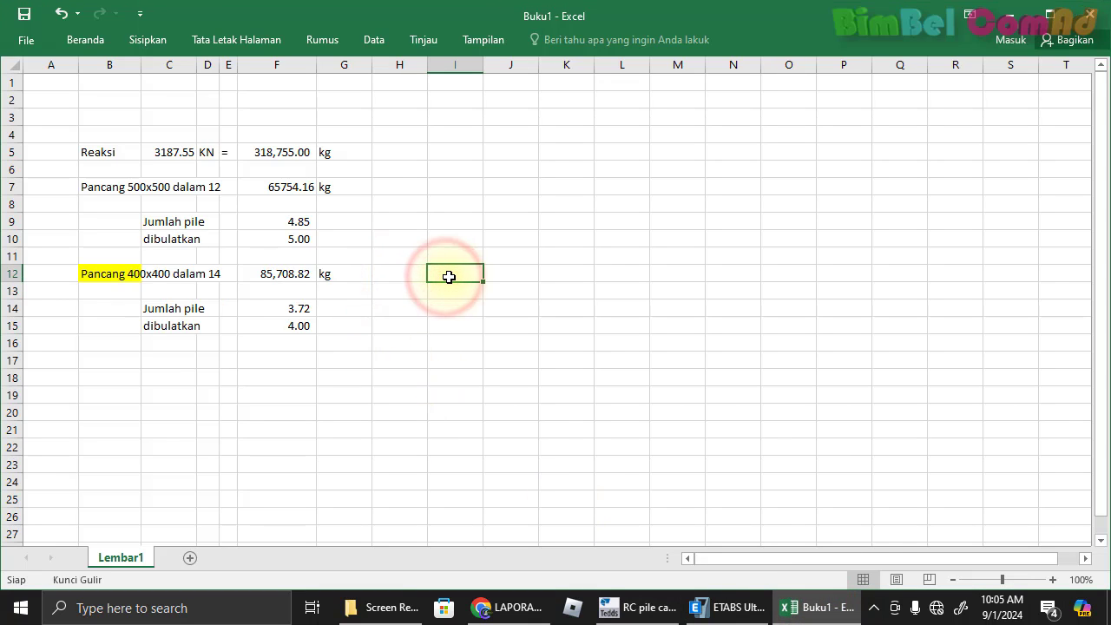
pyautogui.write('kn')
pyautogui.press('Return')
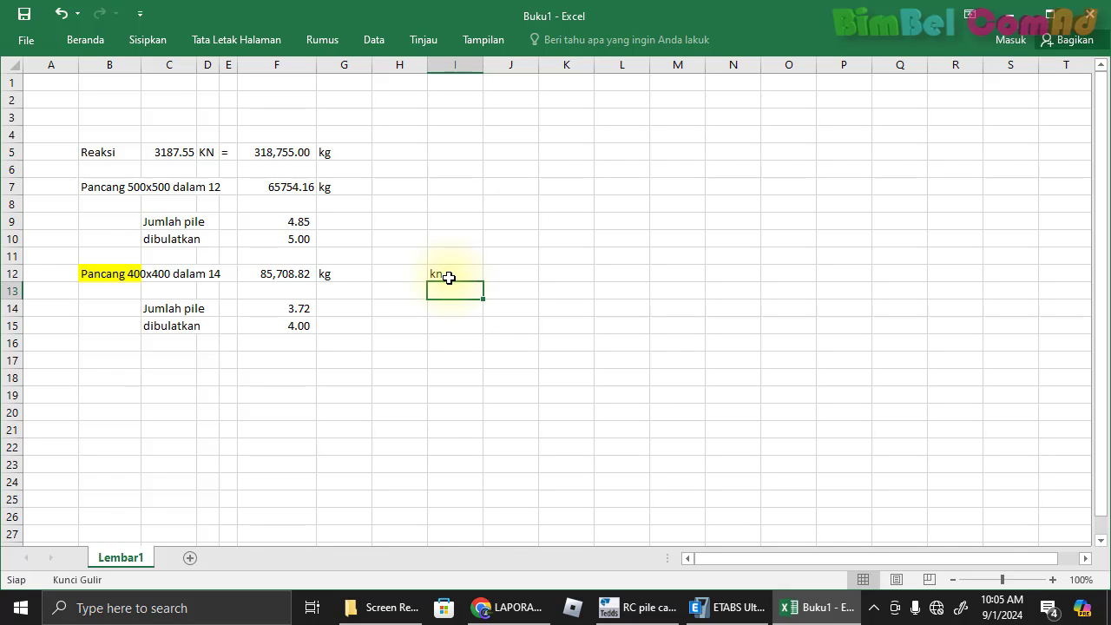
# Convert the 400x400 pile capacity to kN in cell H12 with the formula =F12/100
pyautogui.click(290, 273)
pyautogui.click(398, 276)
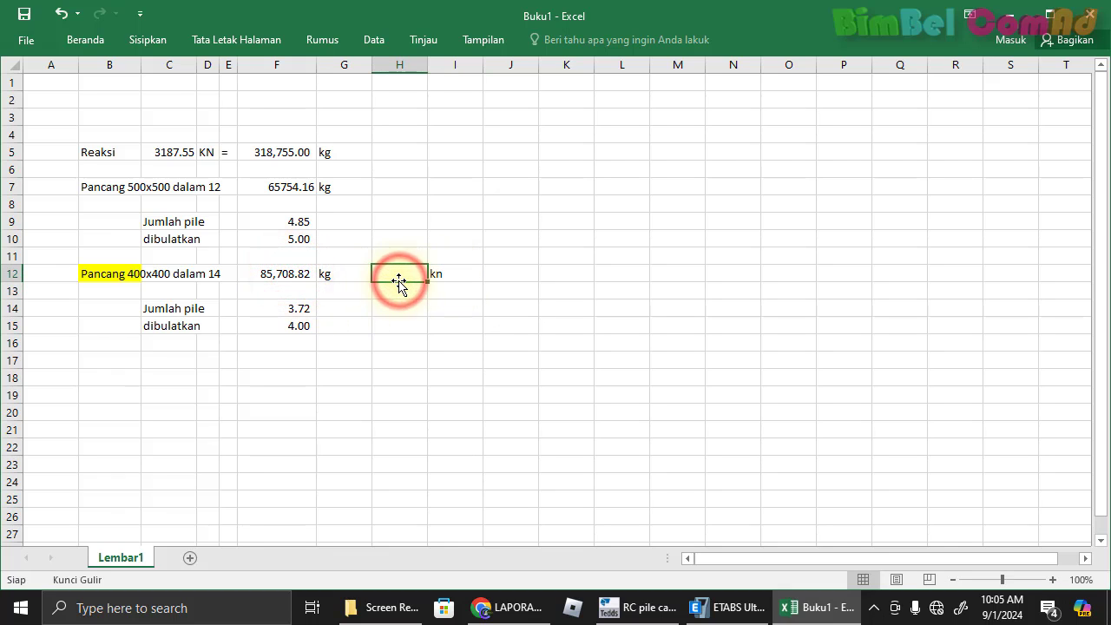
pyautogui.write('=')
pyautogui.click(294, 273)
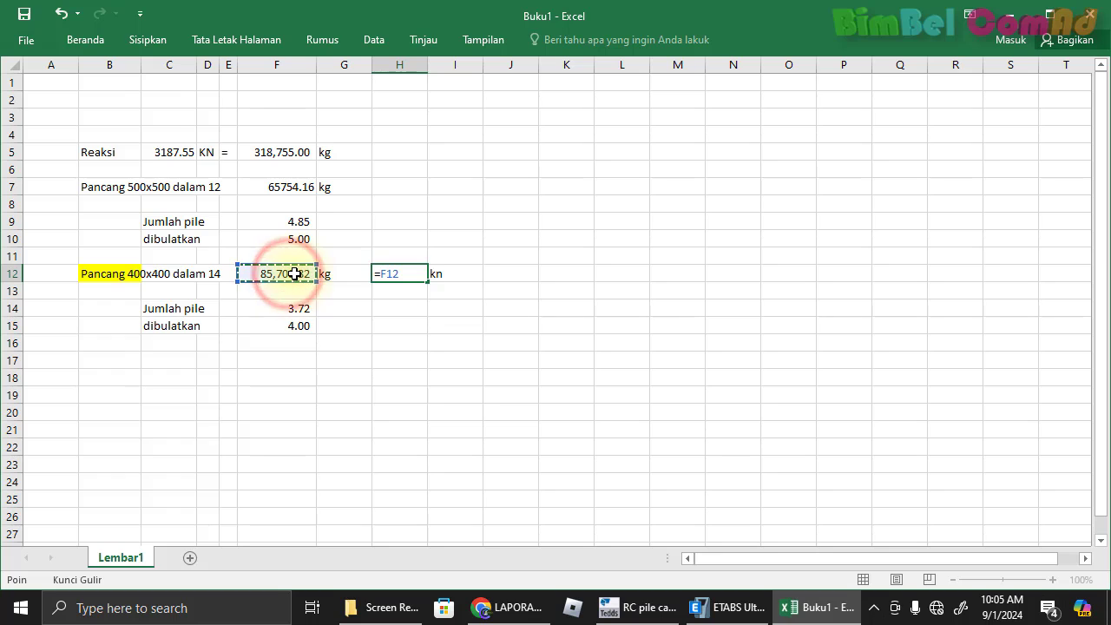
pyautogui.write('/100')
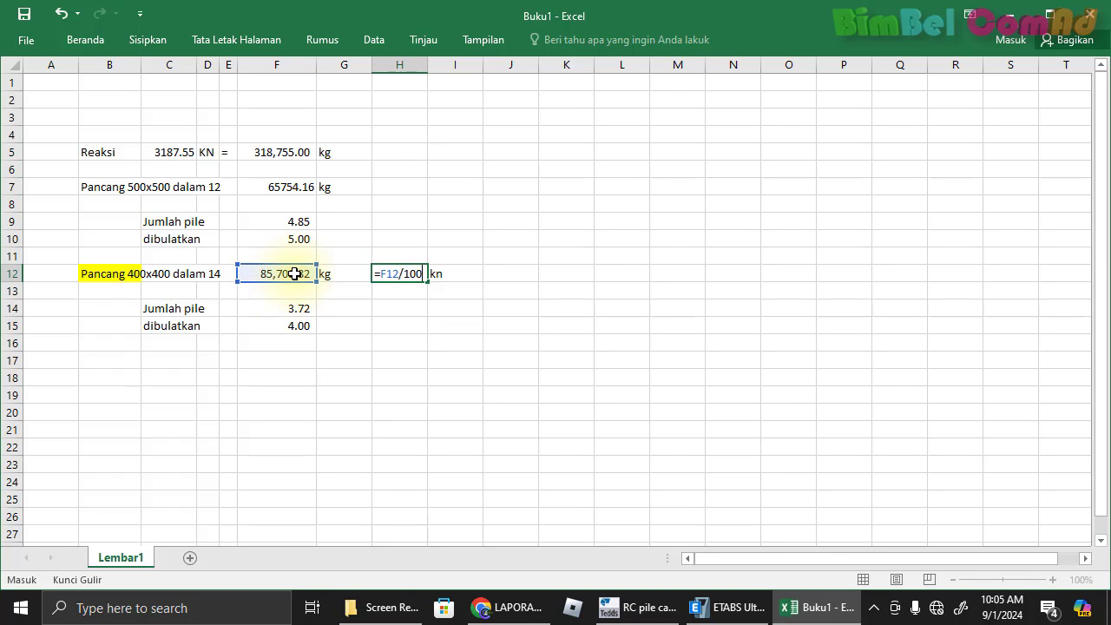
pyautogui.press('Return')
pyautogui.click(406, 273)
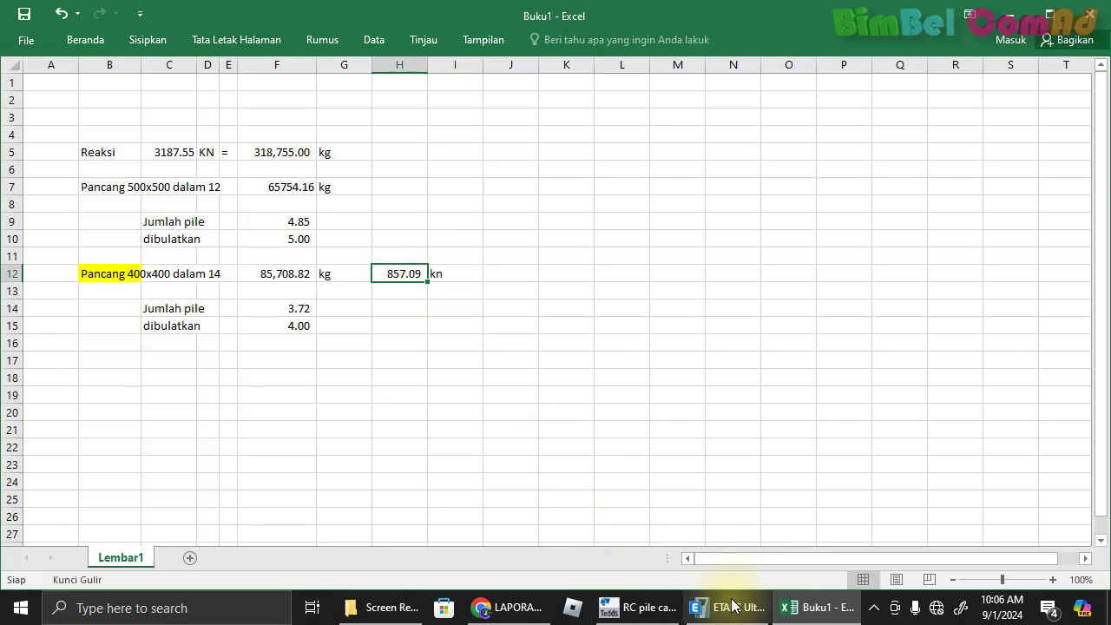
# Return to Tekla Tedds and set the allowable axial compression load to 857 kN, keeping 4 piles in the arrangement
pyautogui.click(665, 604)
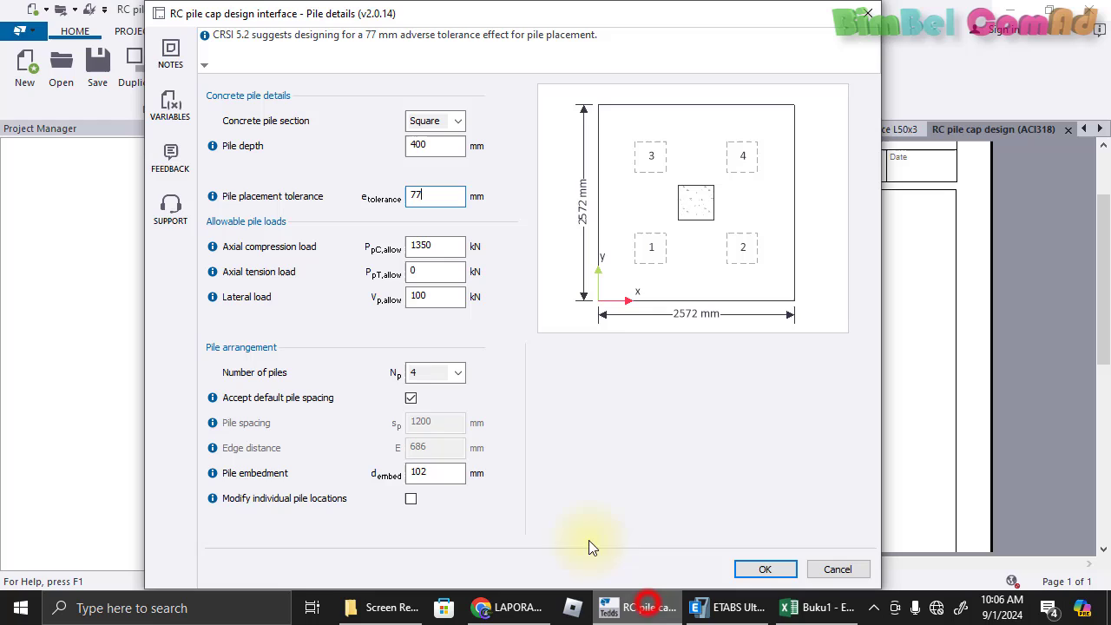
pyautogui.doubleClick(438, 245)
pyautogui.write('857')
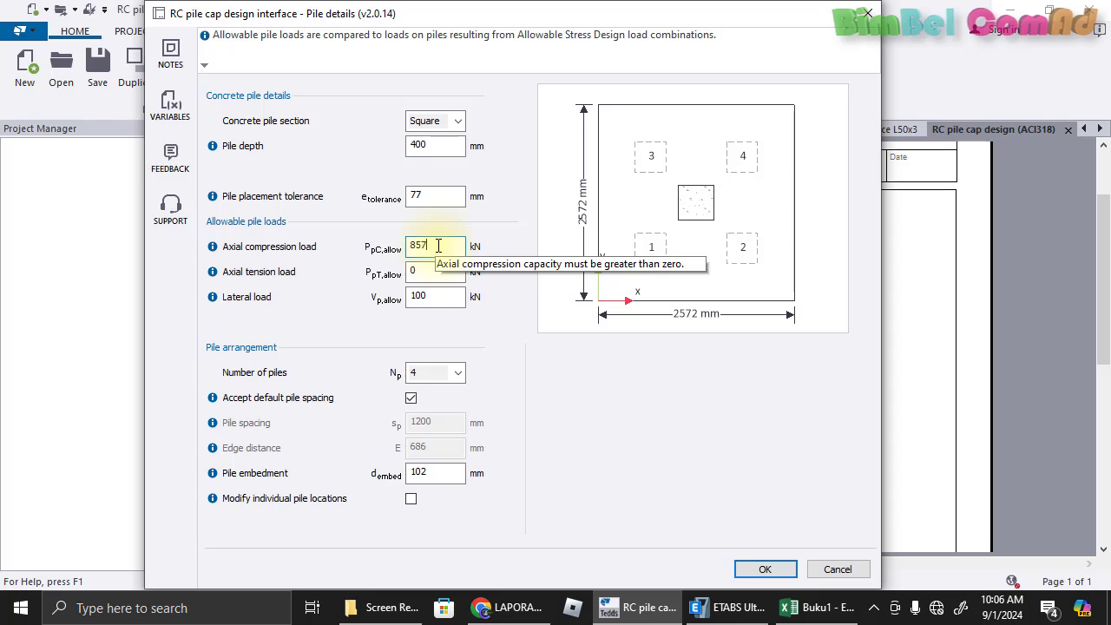
pyautogui.click(454, 372)
pyautogui.click(454, 373)
pyautogui.click(522, 458)
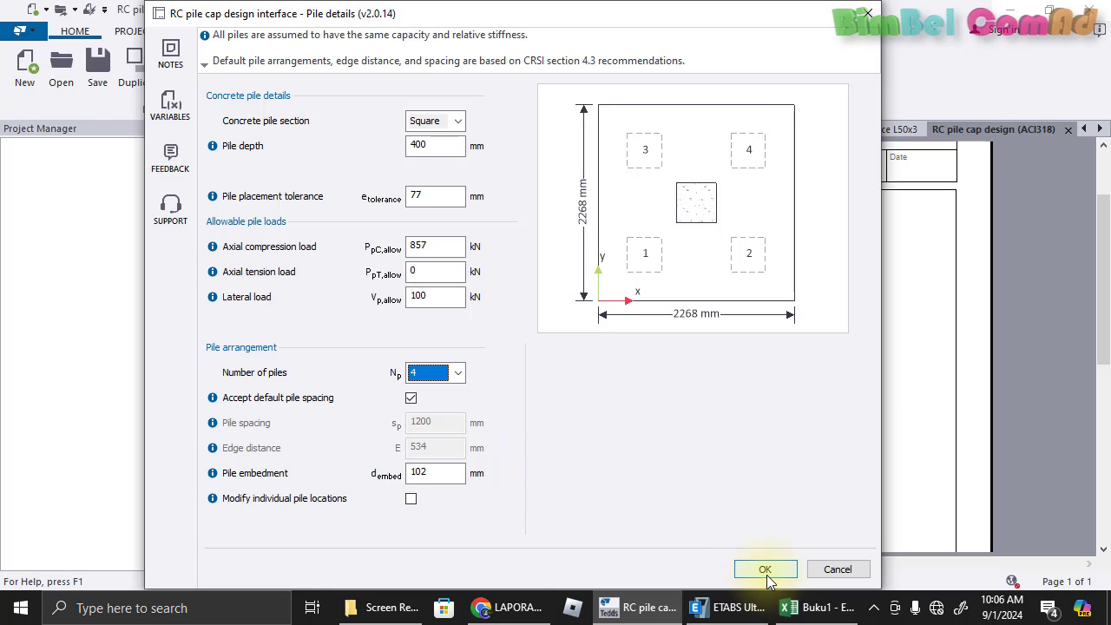
# Try pile embedments of 400 mm and 100 mm in the pile details and check the embedment warning
pyautogui.doubleClick(430, 472)
pyautogui.write('4')
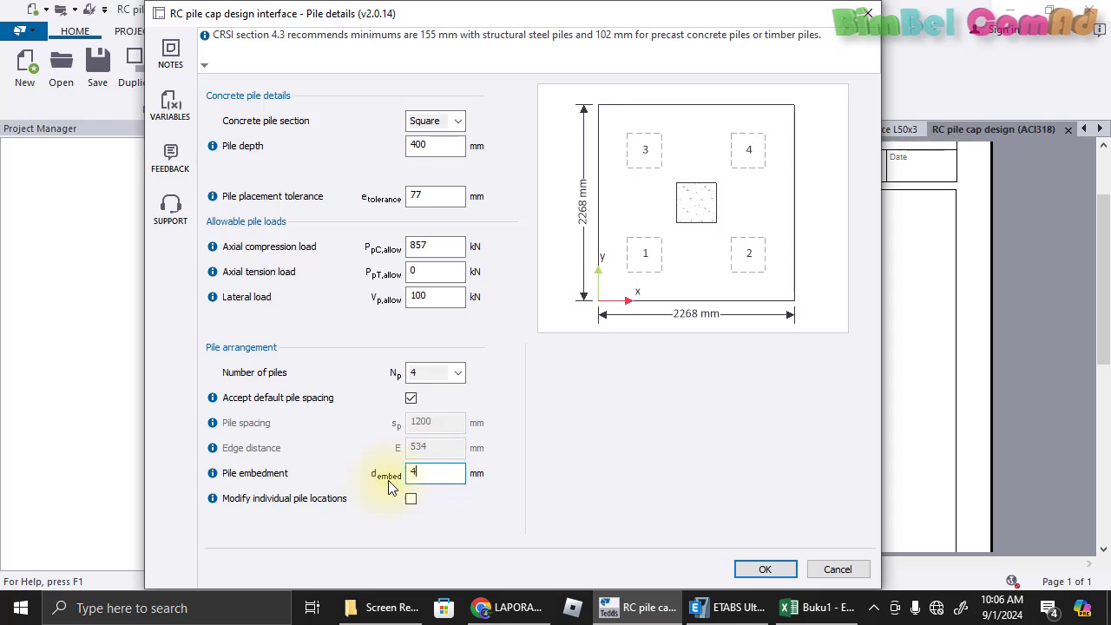
pyautogui.write('00')
pyautogui.click(435, 294)
pyautogui.click(428, 478)
pyautogui.doubleClick(432, 473)
pyautogui.write('100')
pyautogui.click(555, 498)
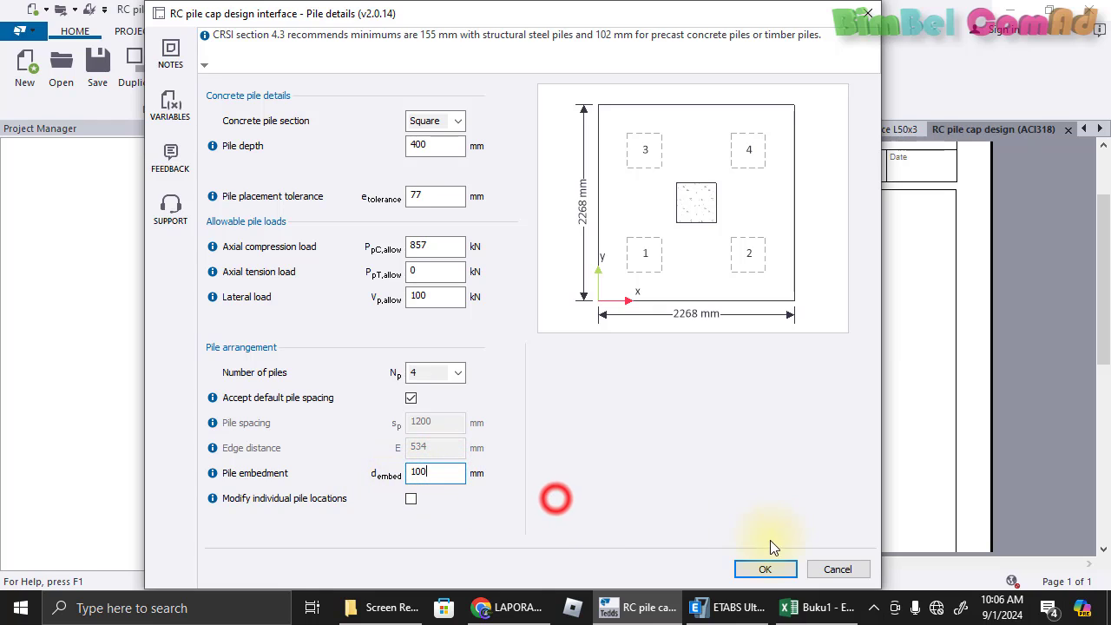
pyautogui.click(762, 566)
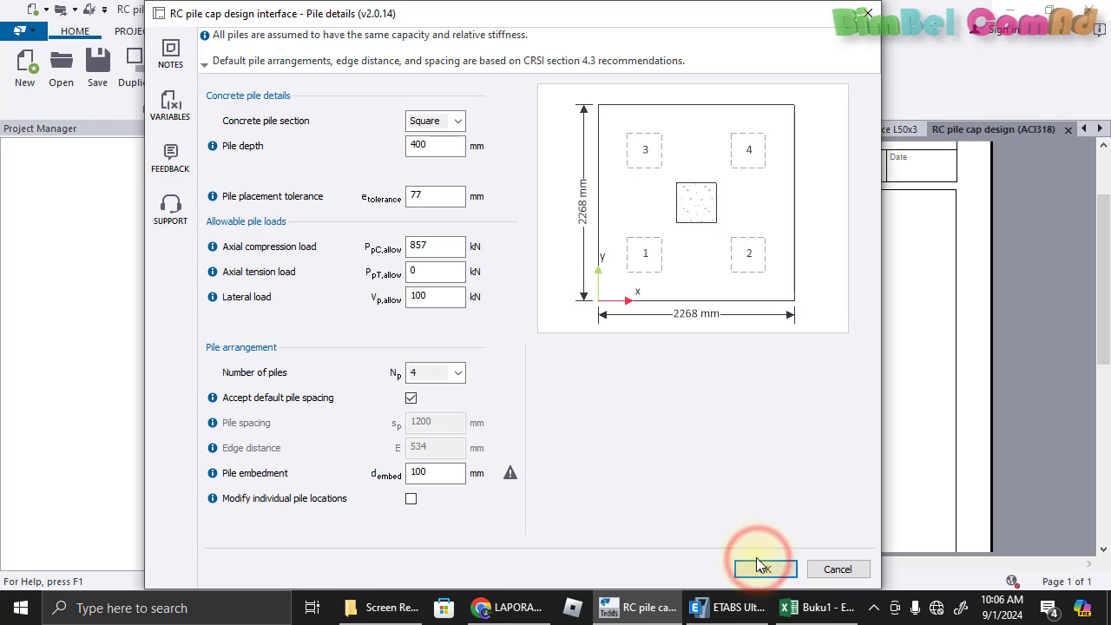
pyautogui.click(473, 475)
pyautogui.click(508, 470)
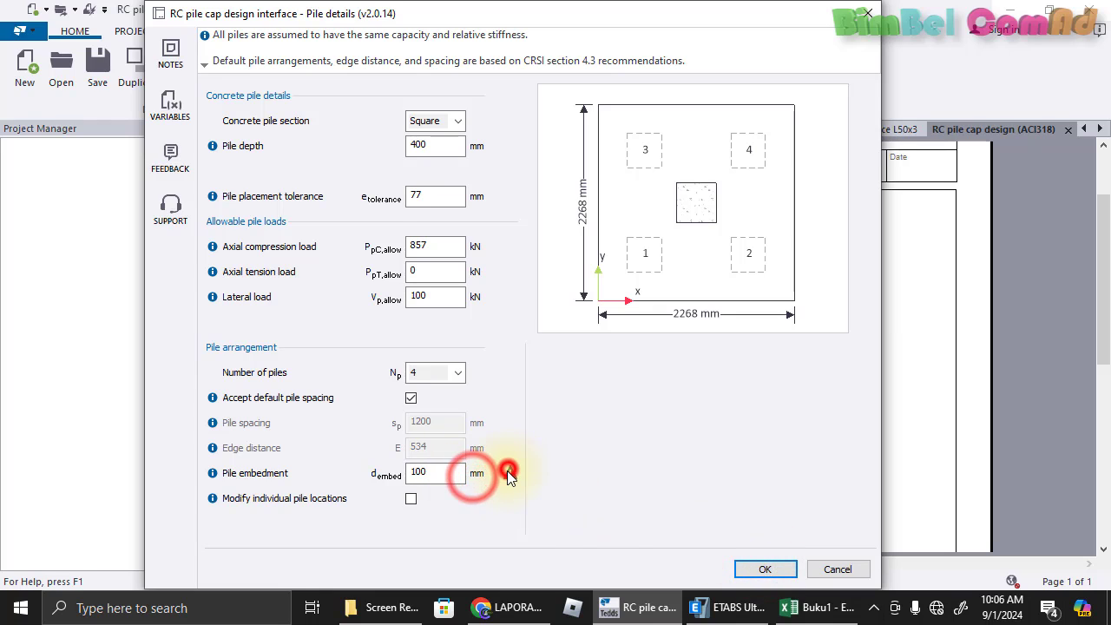
# Set the pile embedment to 105 mm and accept the pile details
pyautogui.click(462, 472)
pyautogui.press('BackSpace')
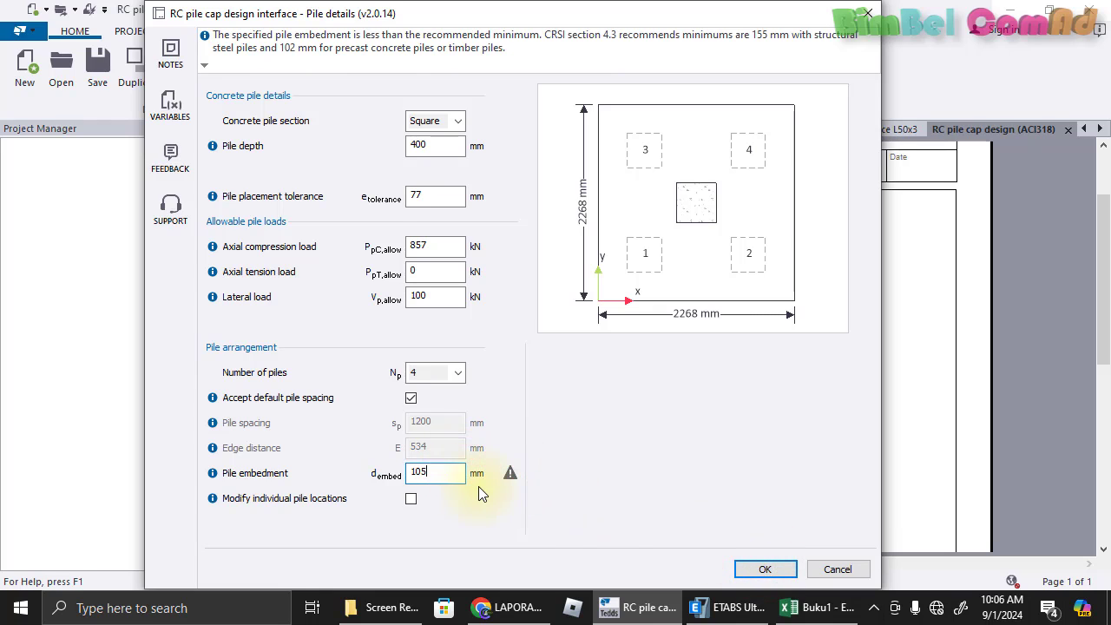
pyautogui.click(438, 295)
pyautogui.click(748, 566)
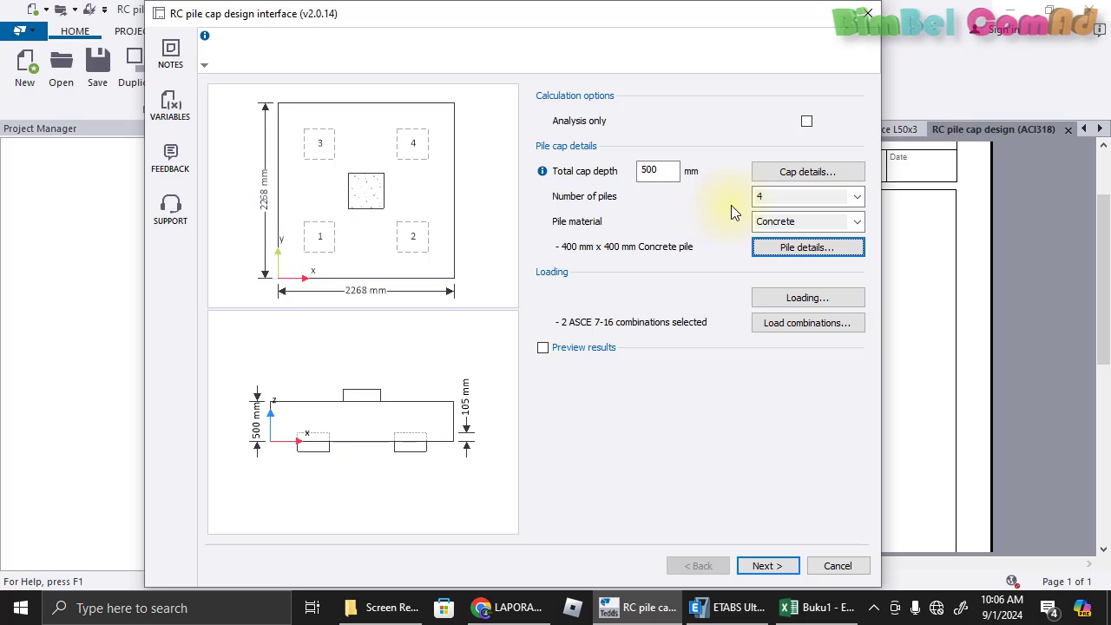
# Open the column loading and set the axial dead load to 3187.55 kN
pyautogui.click(791, 297)
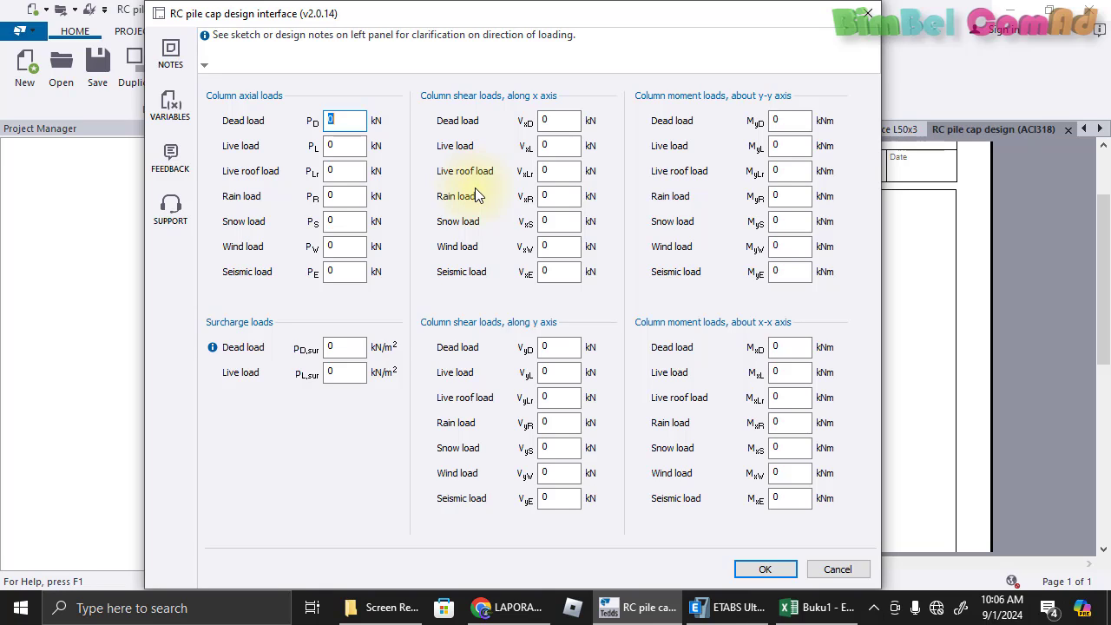
pyautogui.click(342, 120)
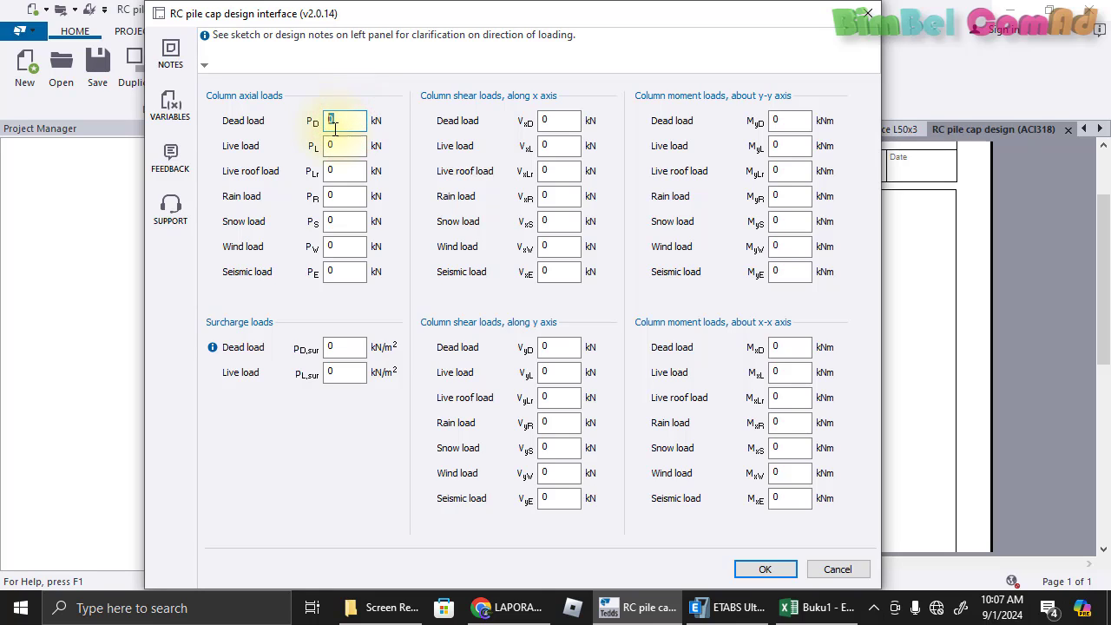
pyautogui.write('3187.55')
# Set the column shear dead loads to 97.74 kN along the x axis and 91.39 kN along the y axis
pyautogui.click(570, 125)
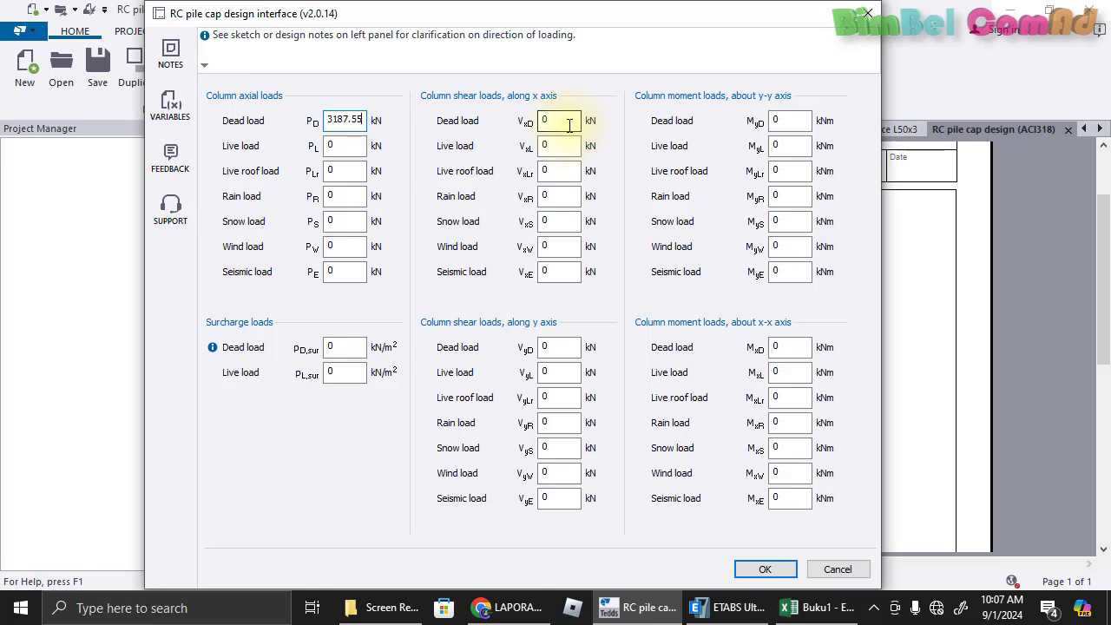
pyautogui.doubleClick(568, 122)
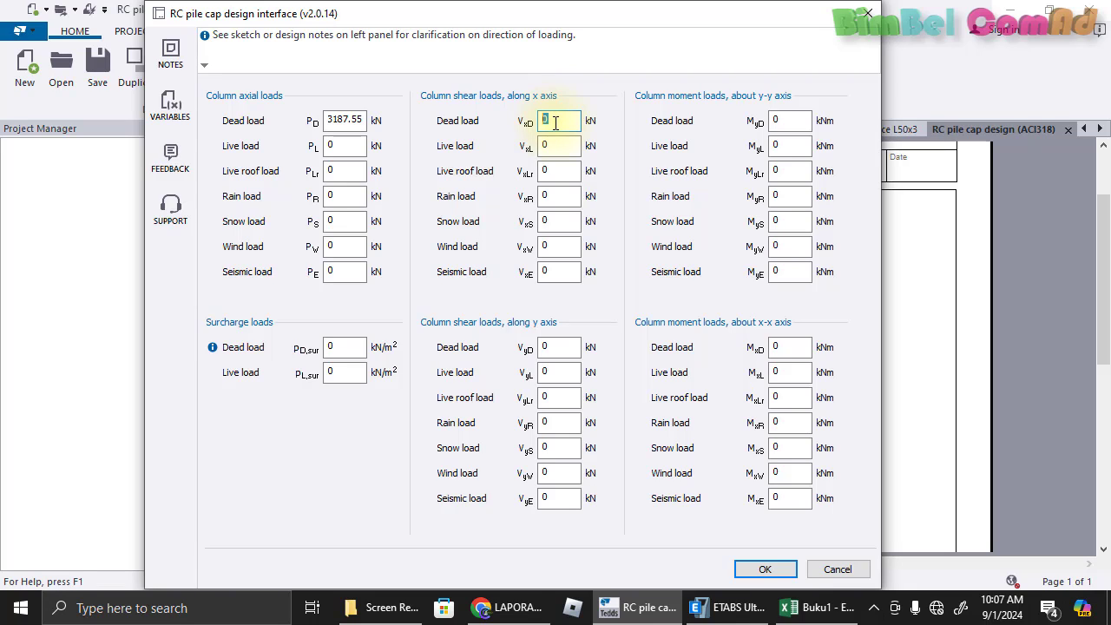
pyautogui.write('97.74')
pyautogui.click(794, 119)
pyautogui.click(550, 347)
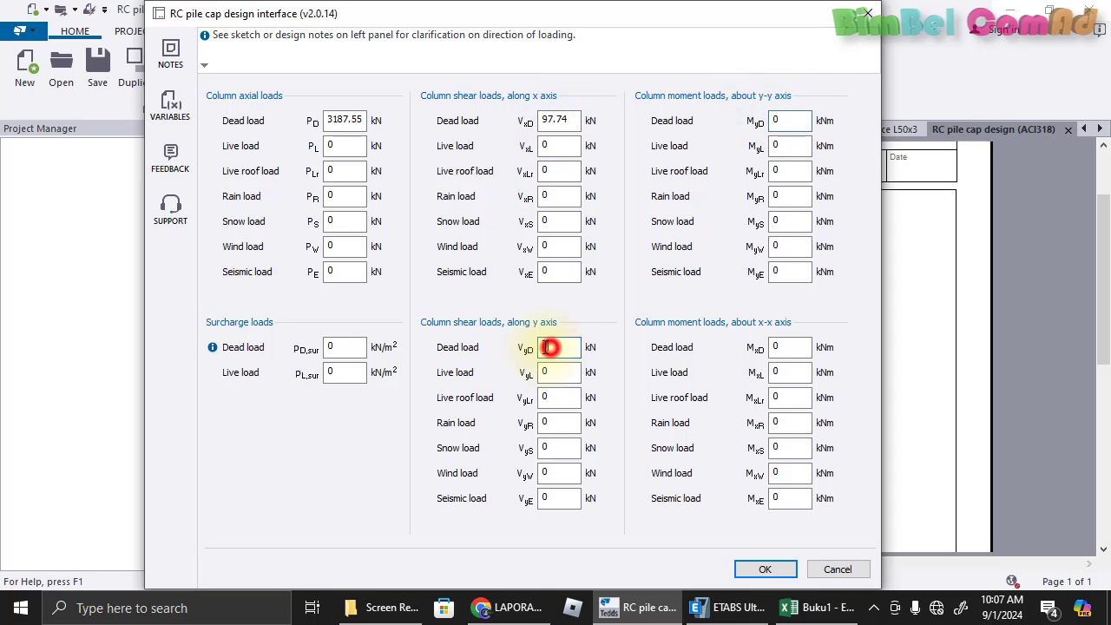
pyautogui.click(552, 347)
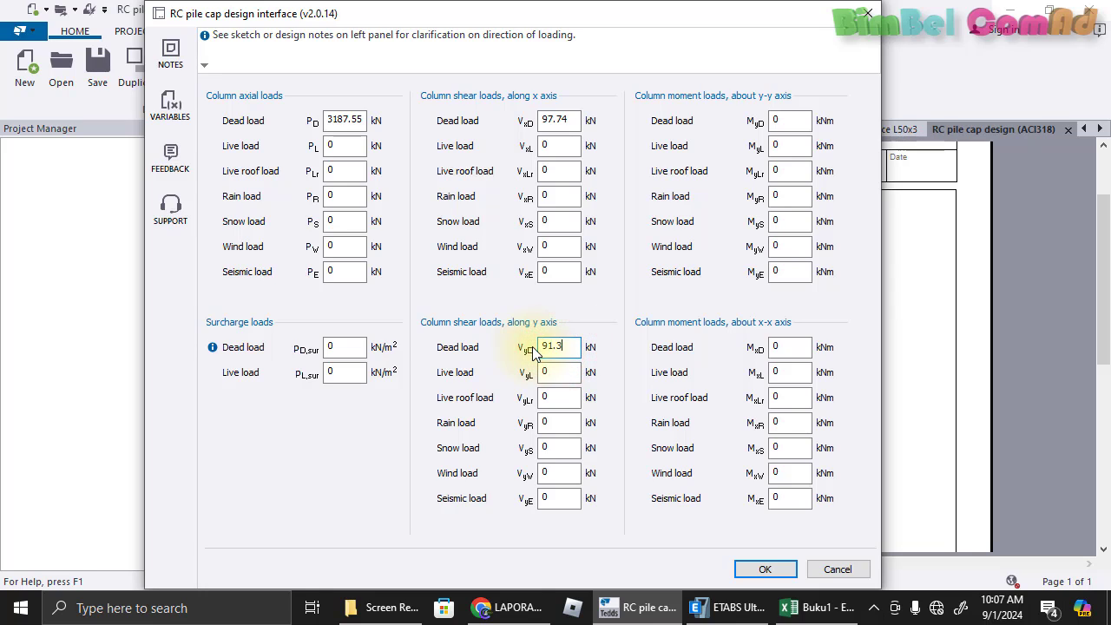
# Set the column moment dead loads to 74.47 kNm about y-y and 22.58 kNm about x-x, and accept the loading
pyautogui.click(789, 119)
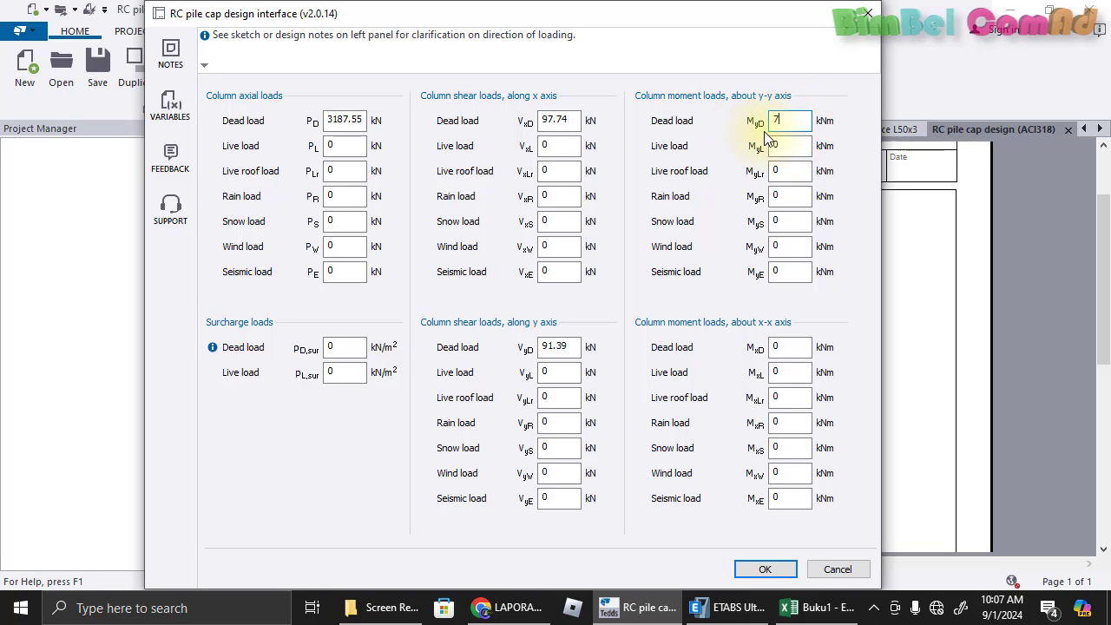
pyautogui.write('74.47')
pyautogui.click(784, 346)
pyautogui.click(784, 348)
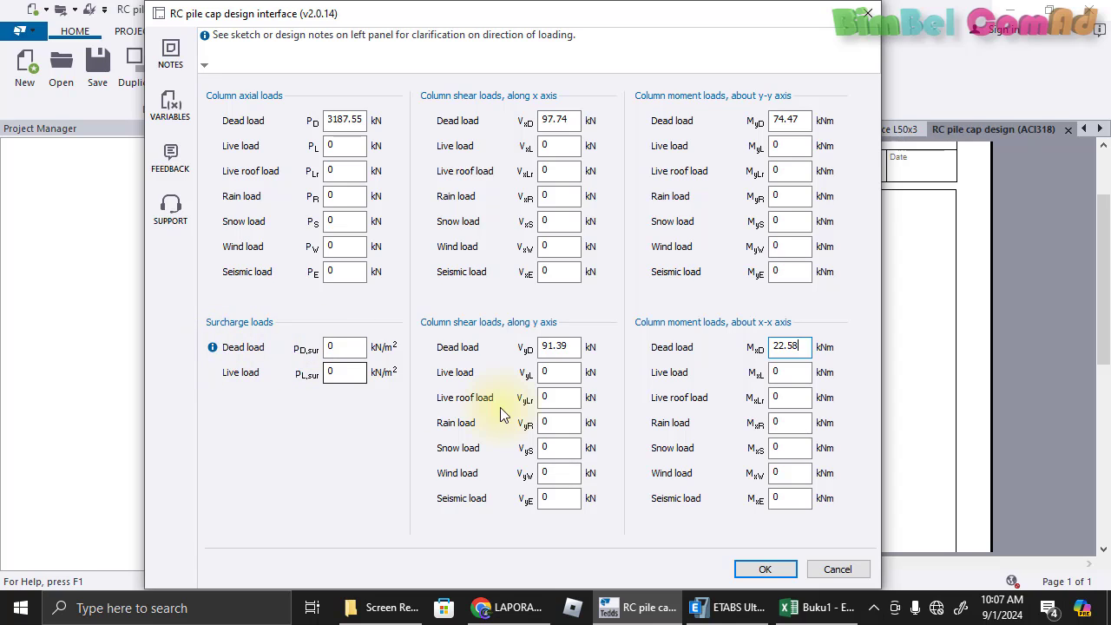
pyautogui.click(769, 569)
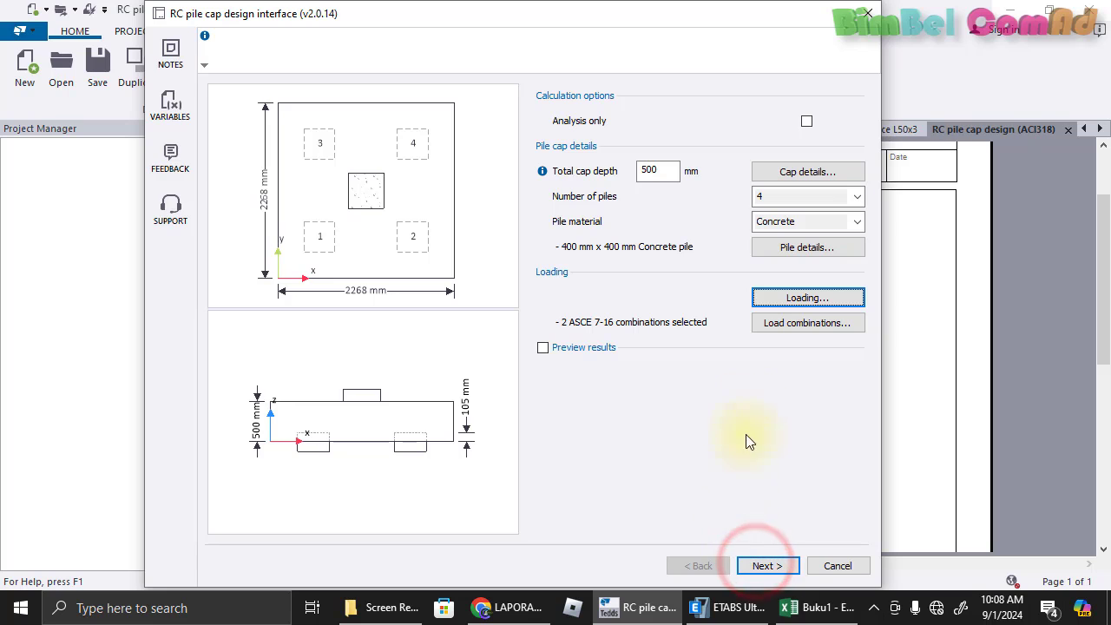
# Review the ASCE 7-16 service load combinations and the entered column loads without changing them
pyautogui.click(777, 324)
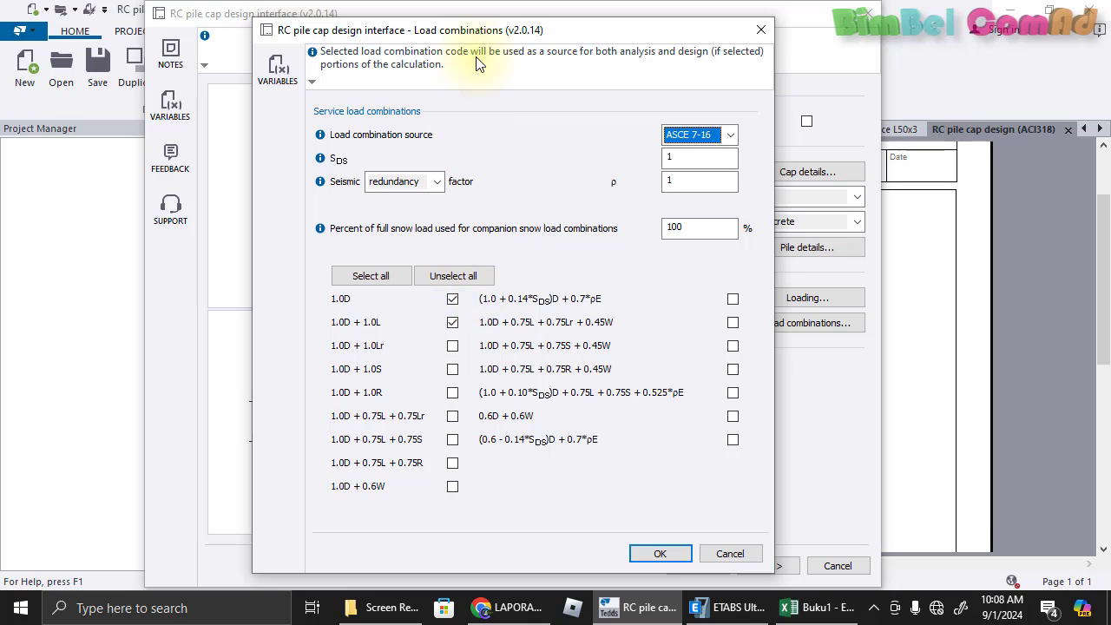
pyautogui.moveTo(486, 31); pyautogui.dragTo(568, 35)
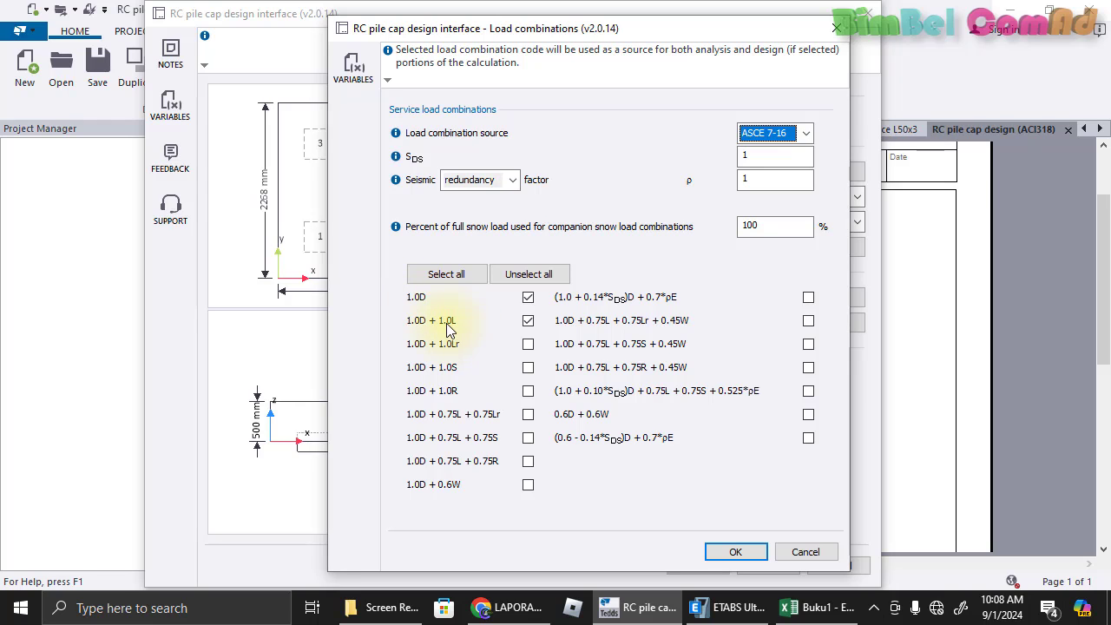
pyautogui.click(734, 553)
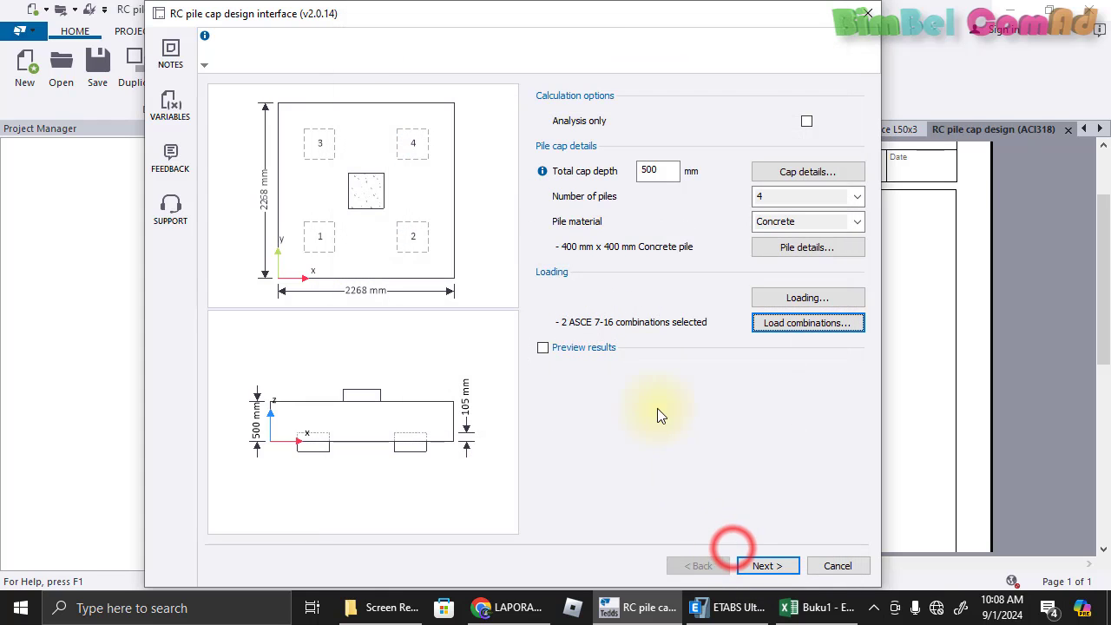
pyautogui.click(793, 296)
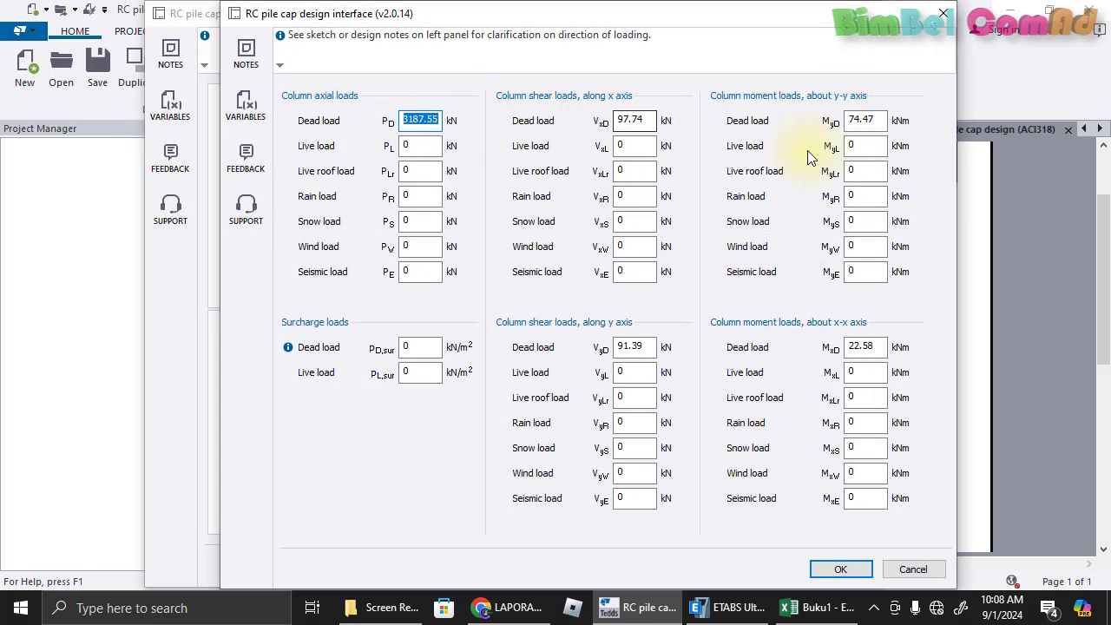
pyautogui.click(842, 569)
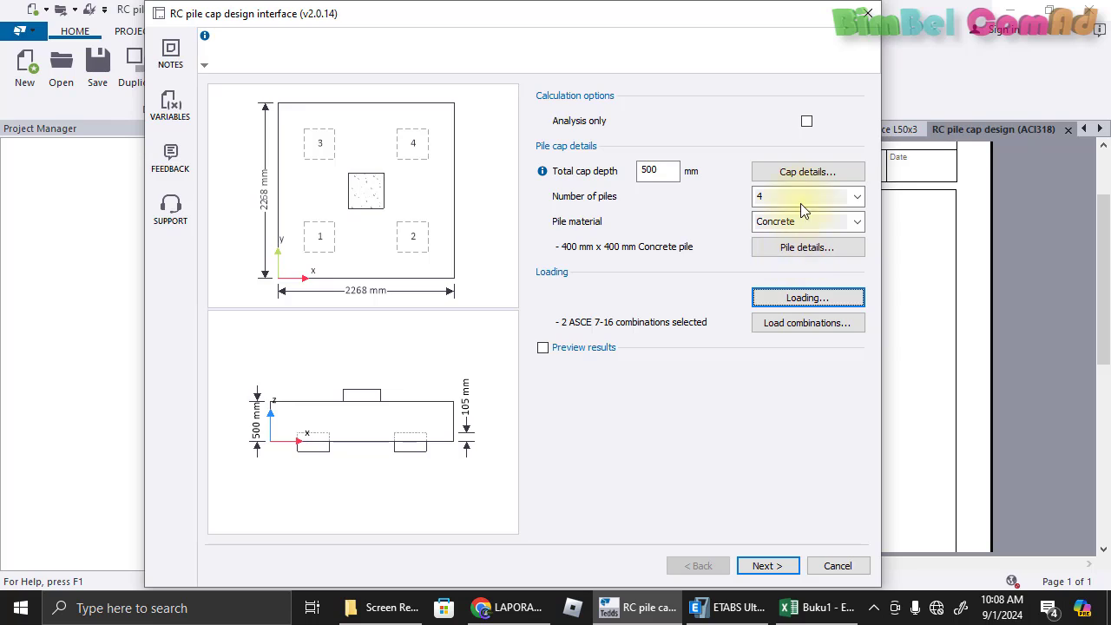
# Try the analysis-only option, turn it off again, and display the preview of the critical values
pyautogui.click(807, 122)
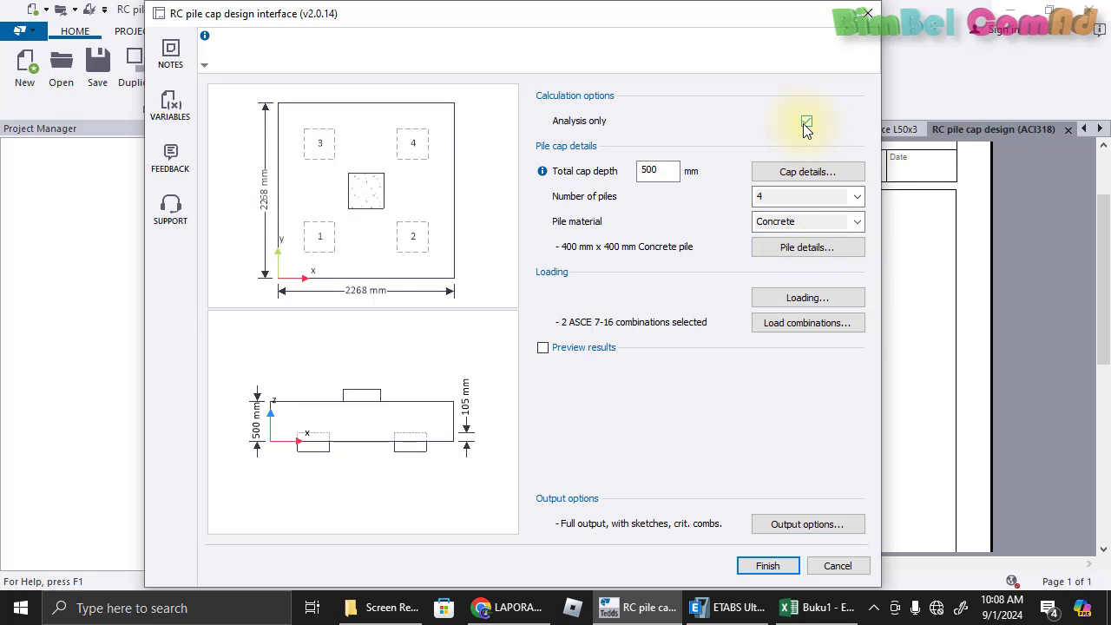
pyautogui.click(806, 123)
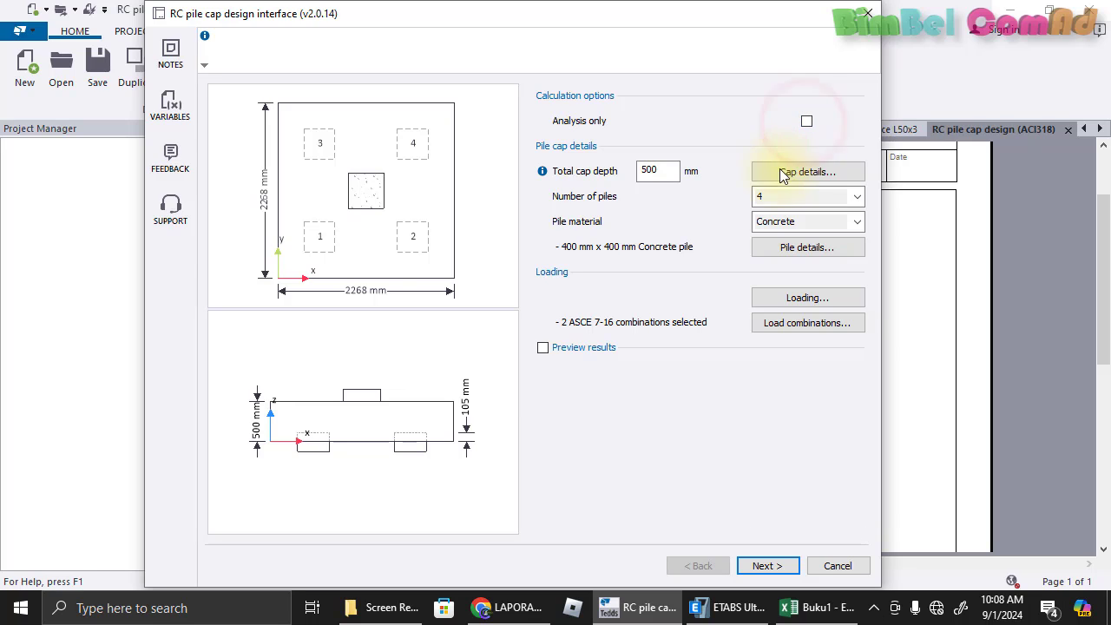
pyautogui.click(543, 348)
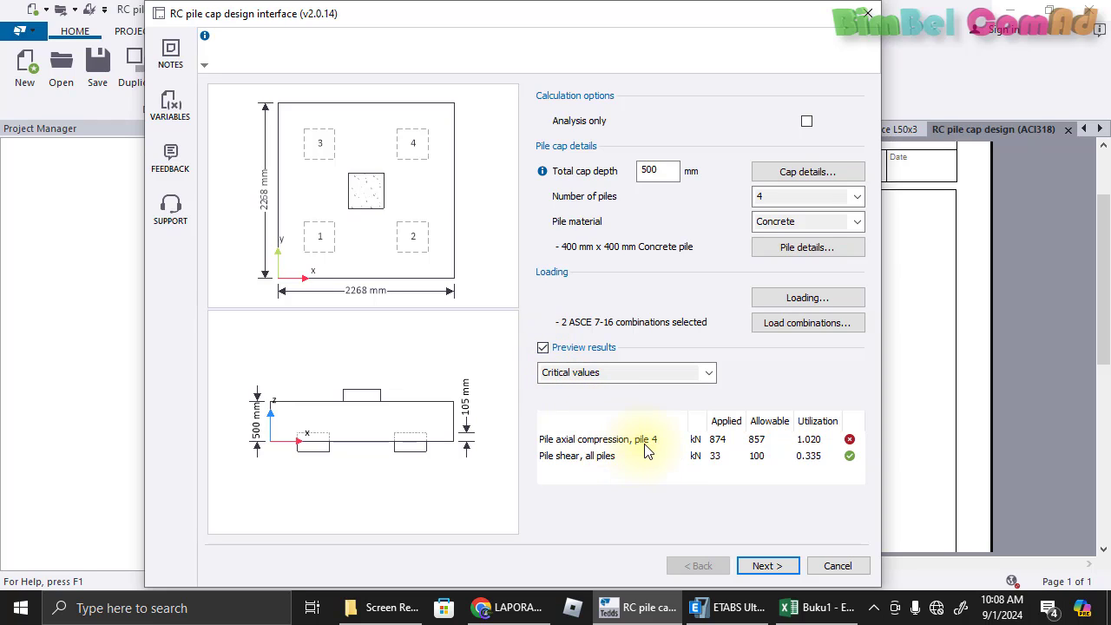
# Try a total cap depth of 600 mm for the four-pile cap and recalculate the preview
pyautogui.doubleClick(660, 170)
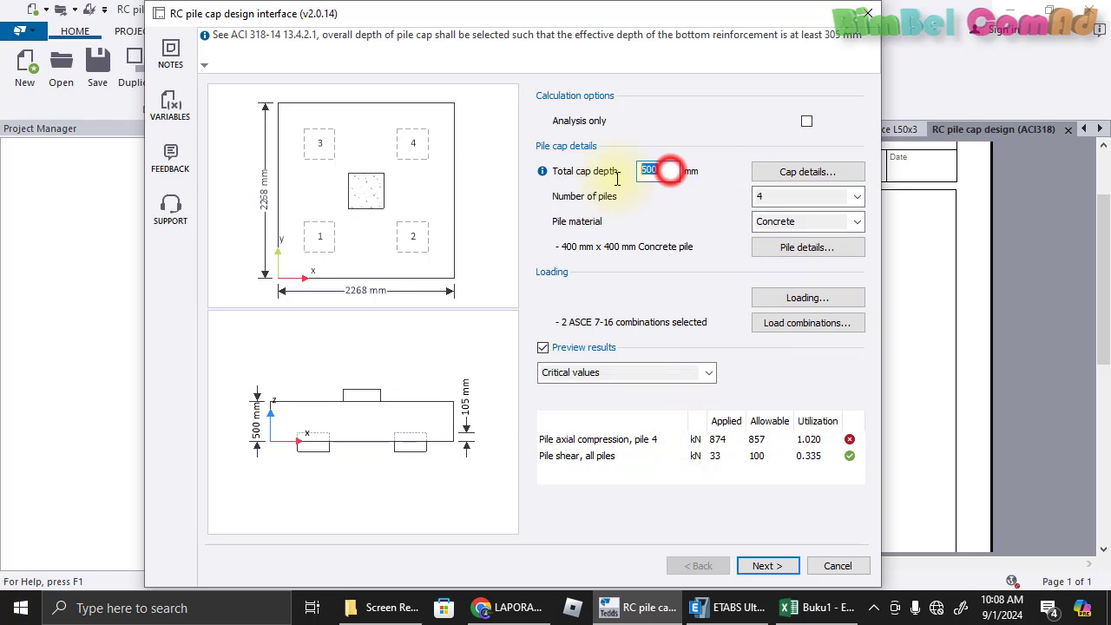
pyautogui.write('6')
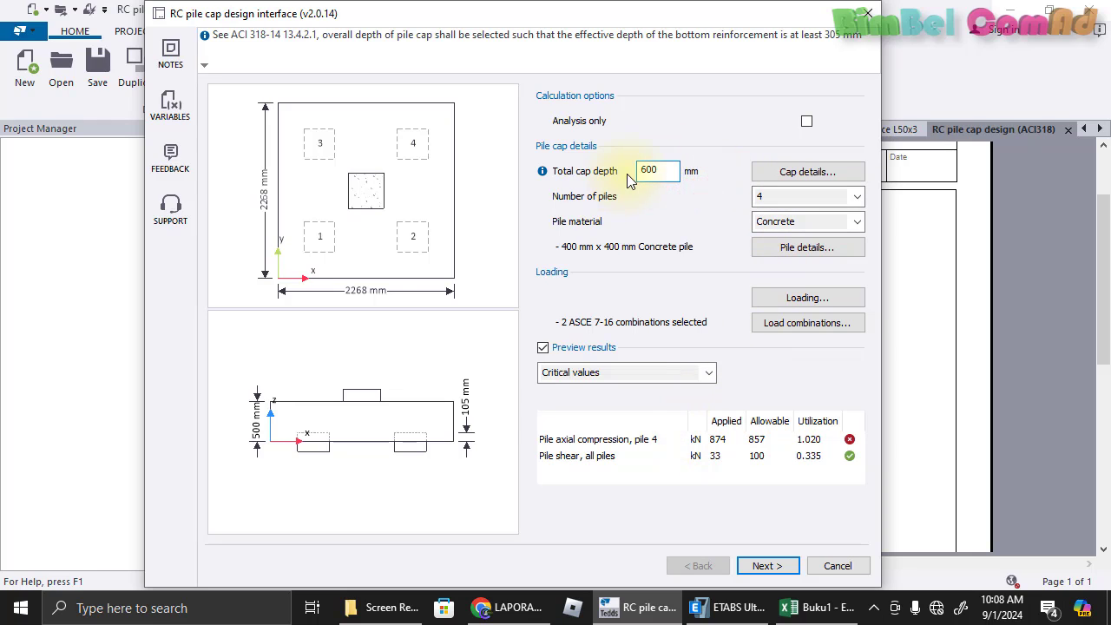
pyautogui.click(705, 261)
pyautogui.click(793, 197)
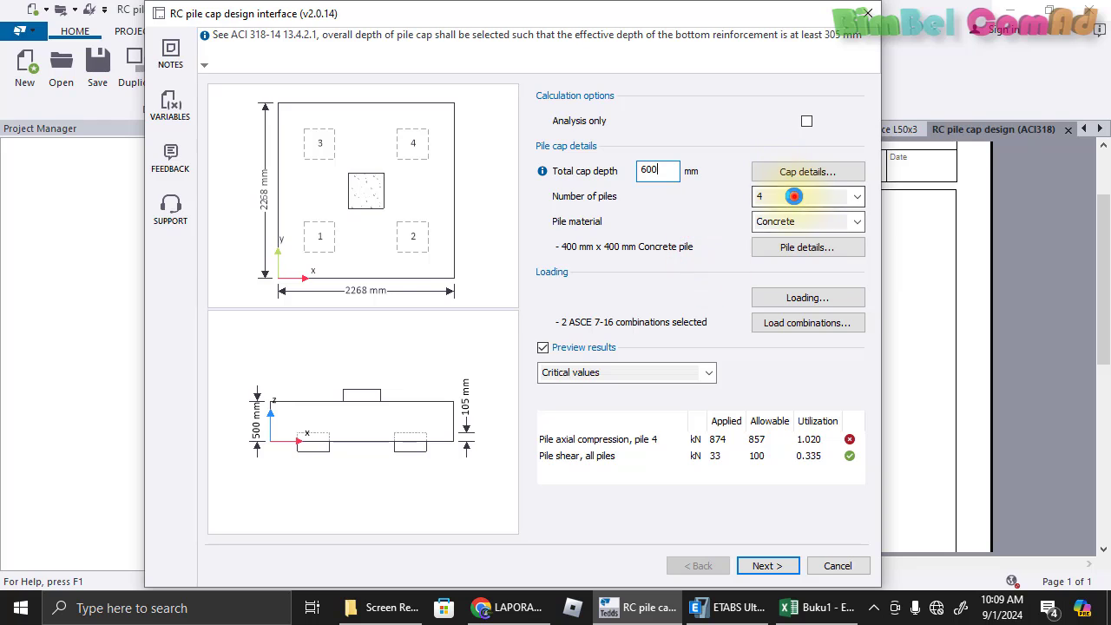
pyautogui.click(794, 196)
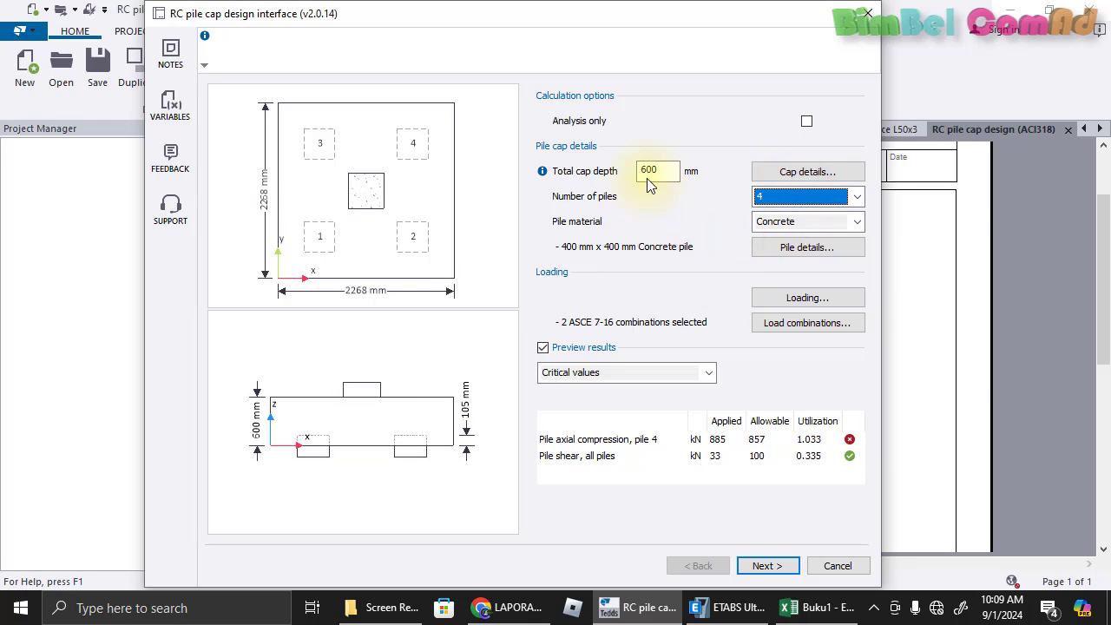
# Try a total cap depth of 700 mm for the four-pile cap and recalculate the preview
pyautogui.click(670, 170)
pyautogui.doubleClick(668, 170)
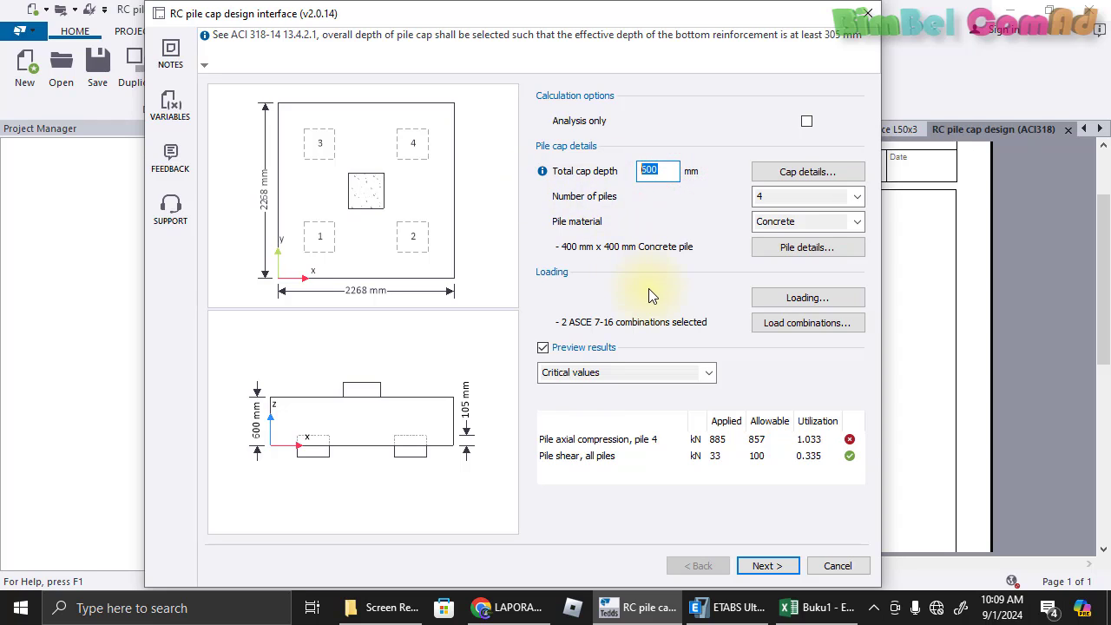
pyautogui.write('700')
pyautogui.click(785, 196)
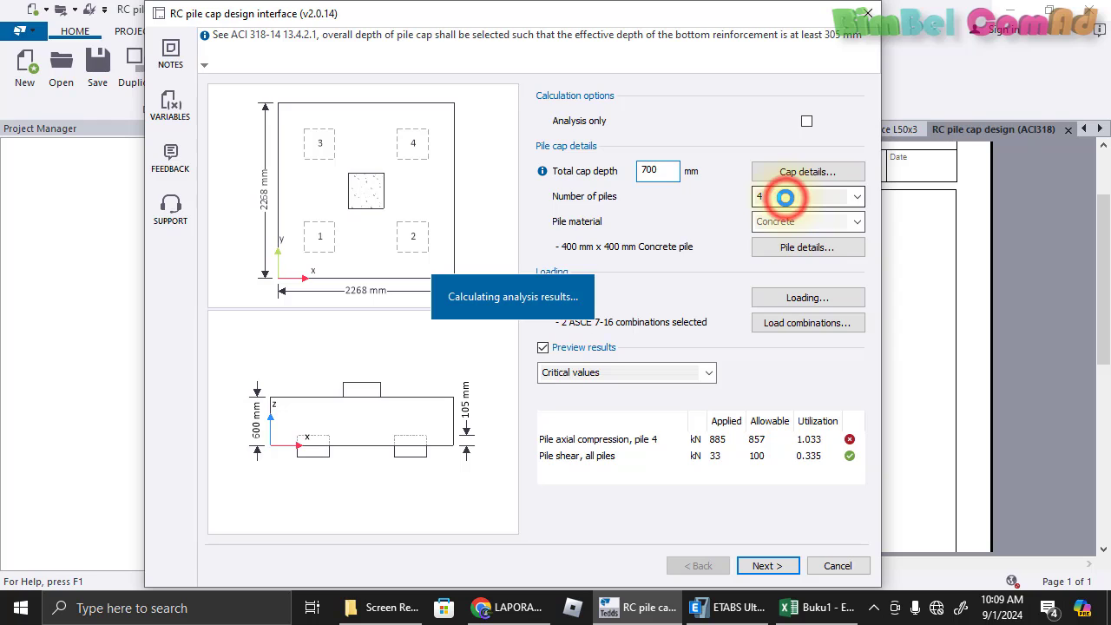
pyautogui.click(729, 199)
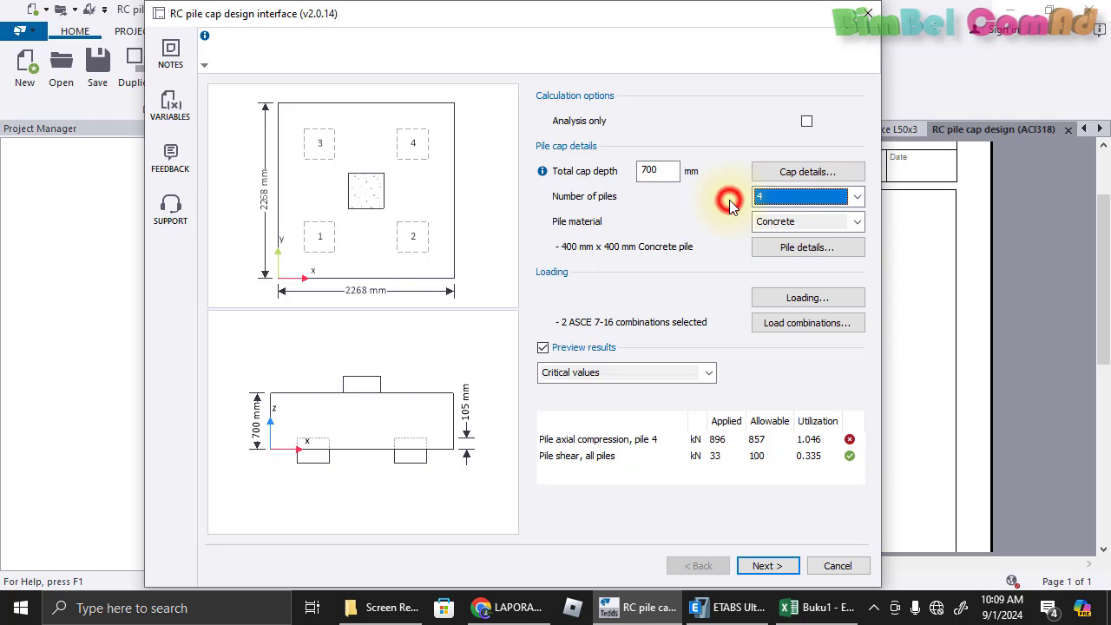
pyautogui.click(739, 254)
# Increase the number of piles under the cap to 5
pyautogui.click(786, 198)
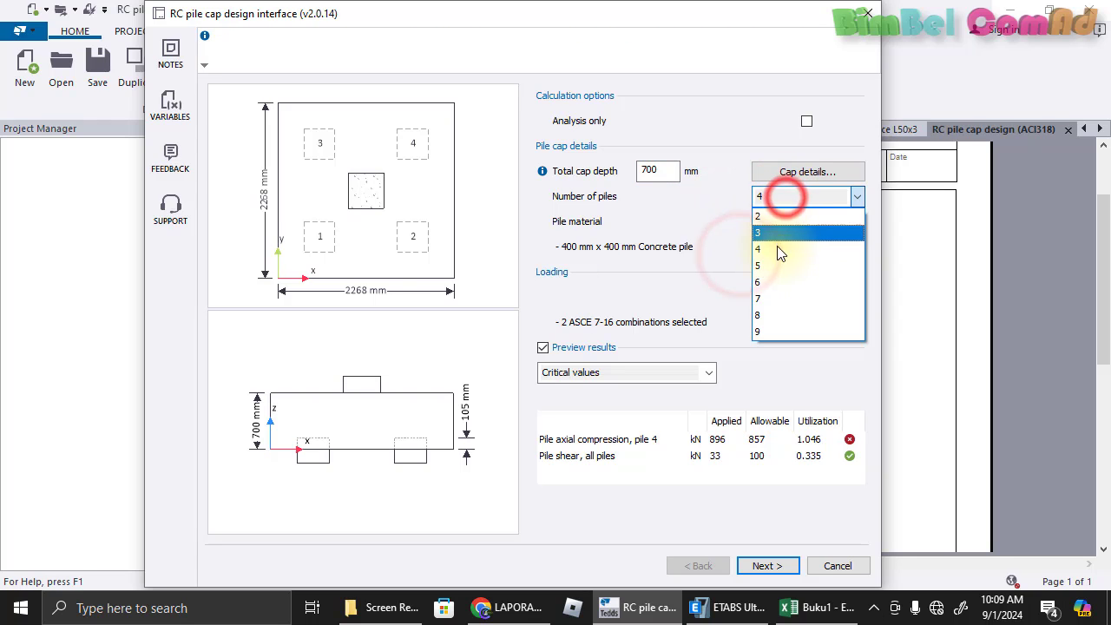
pyautogui.click(776, 254)
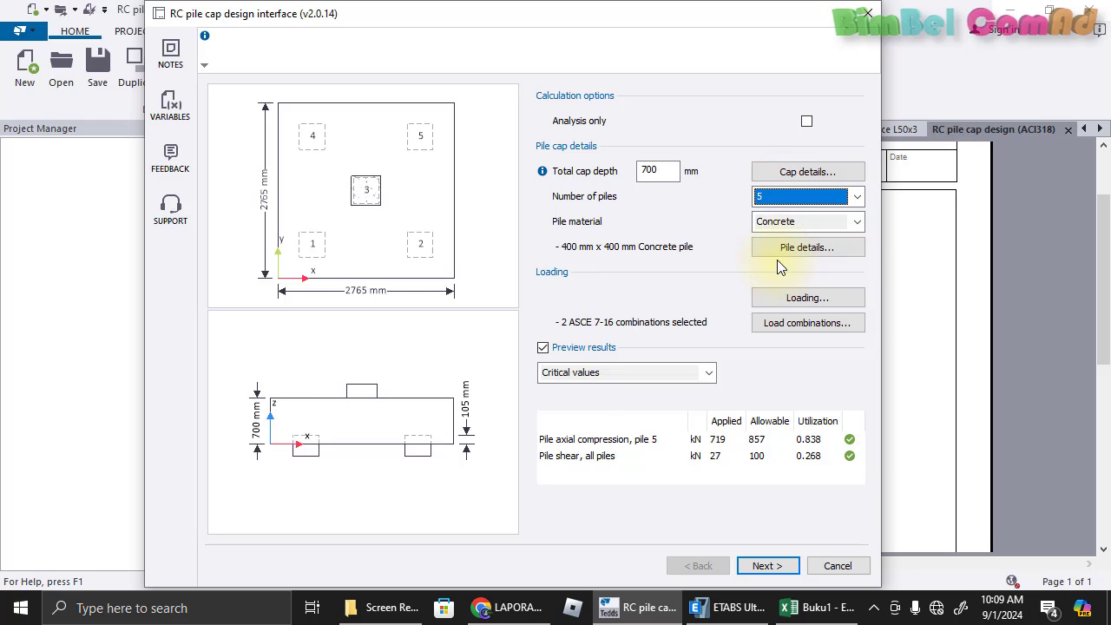
pyautogui.click(800, 199)
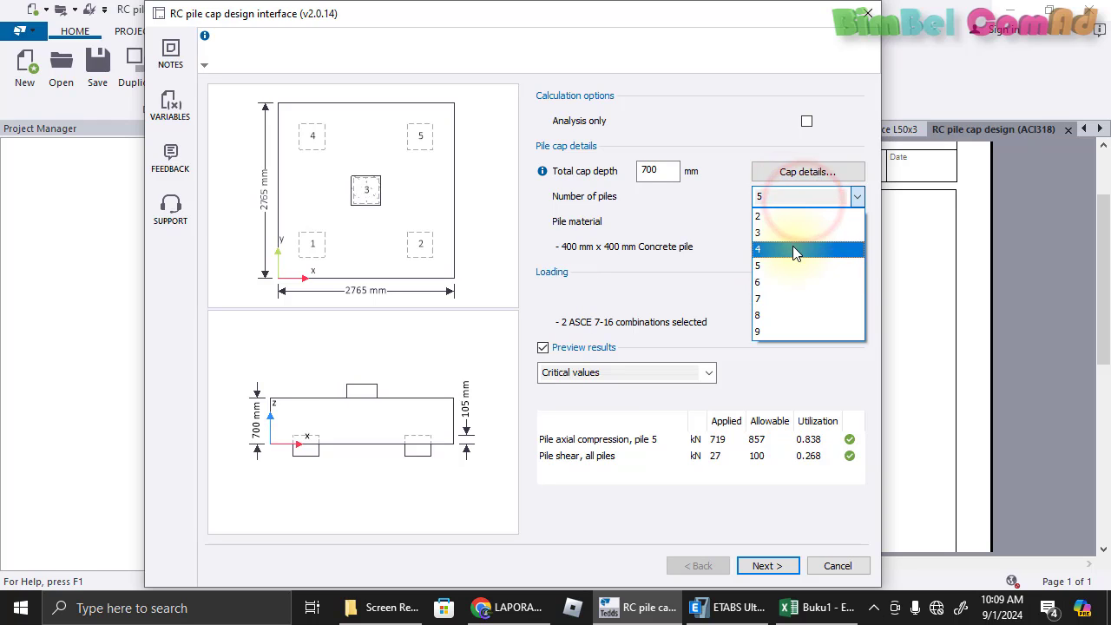
pyautogui.click(707, 242)
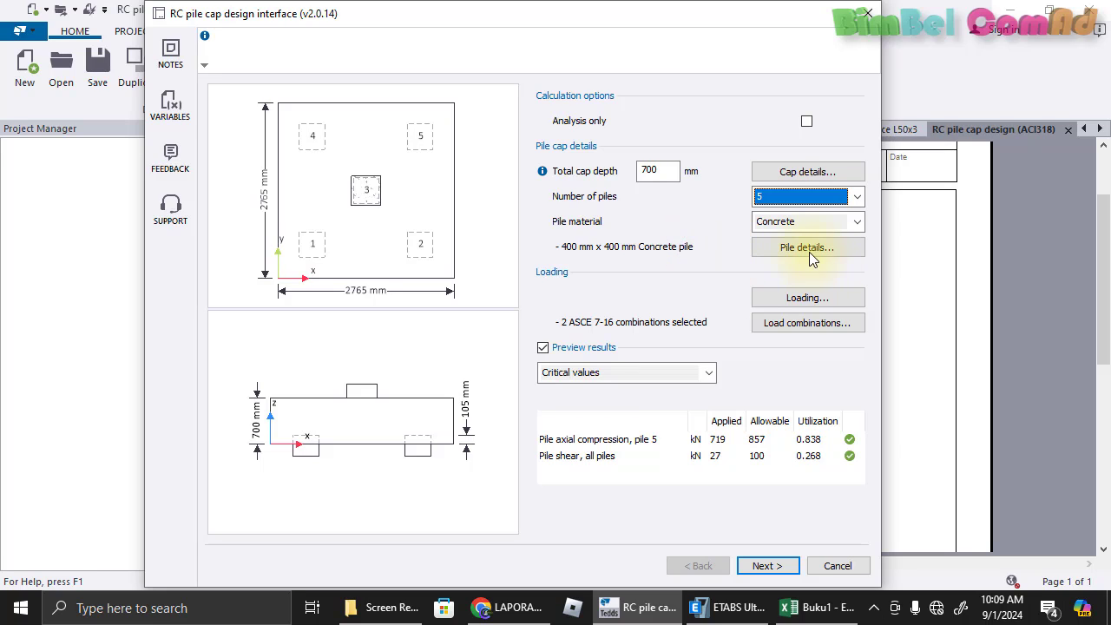
pyautogui.click(840, 199)
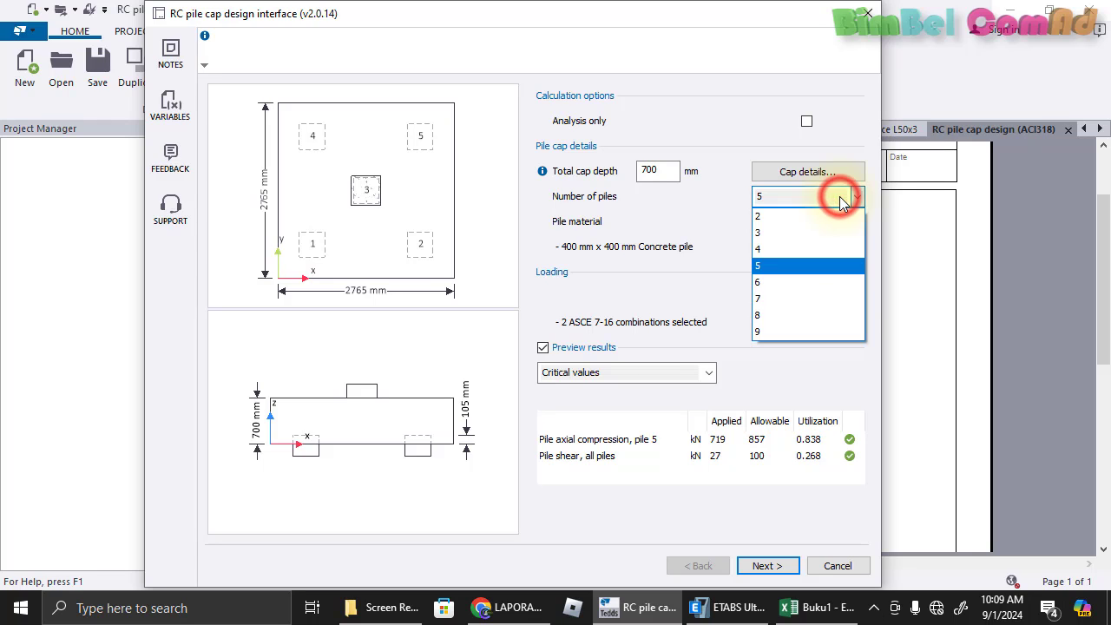
pyautogui.click(786, 265)
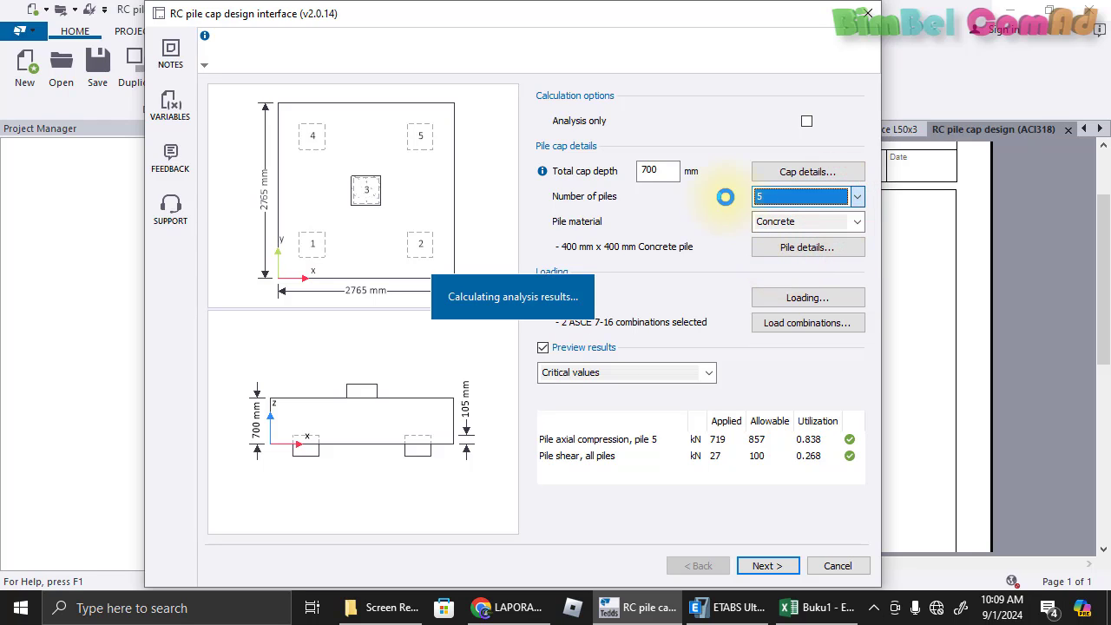
# Try a total cap depth of 600 mm with the five-pile layout and recalculate the preview
pyautogui.click(673, 169)
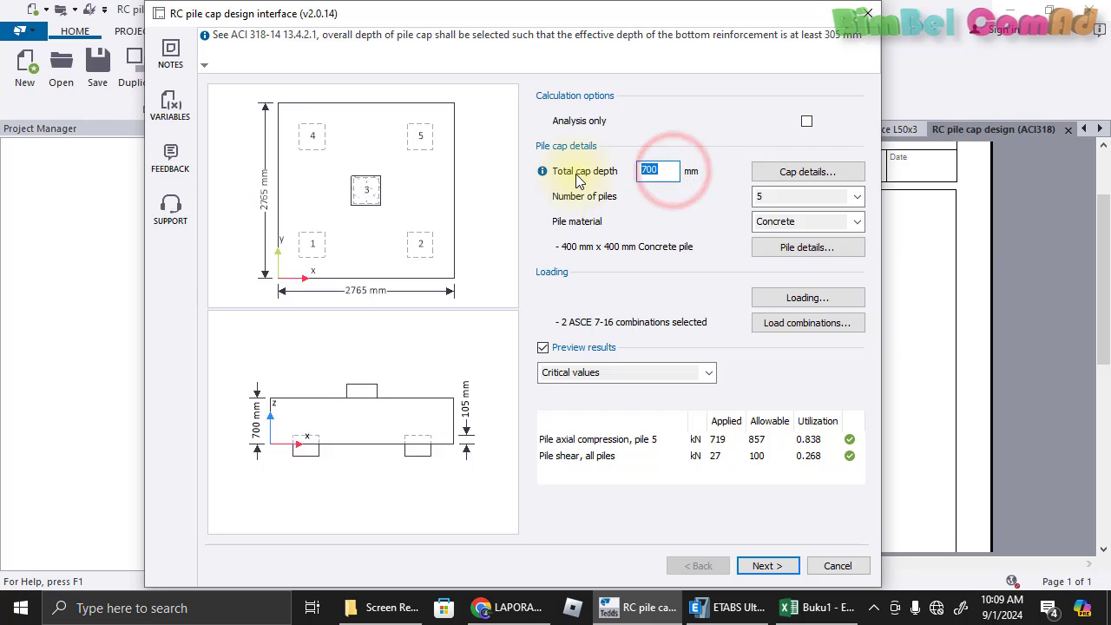
pyautogui.write('6')
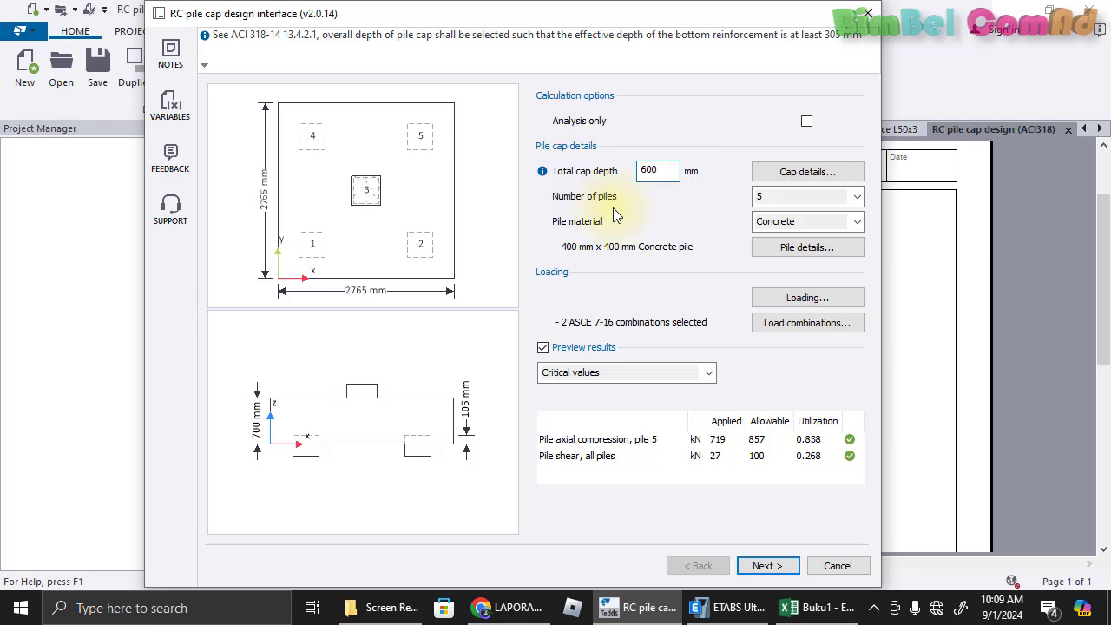
pyautogui.click(781, 198)
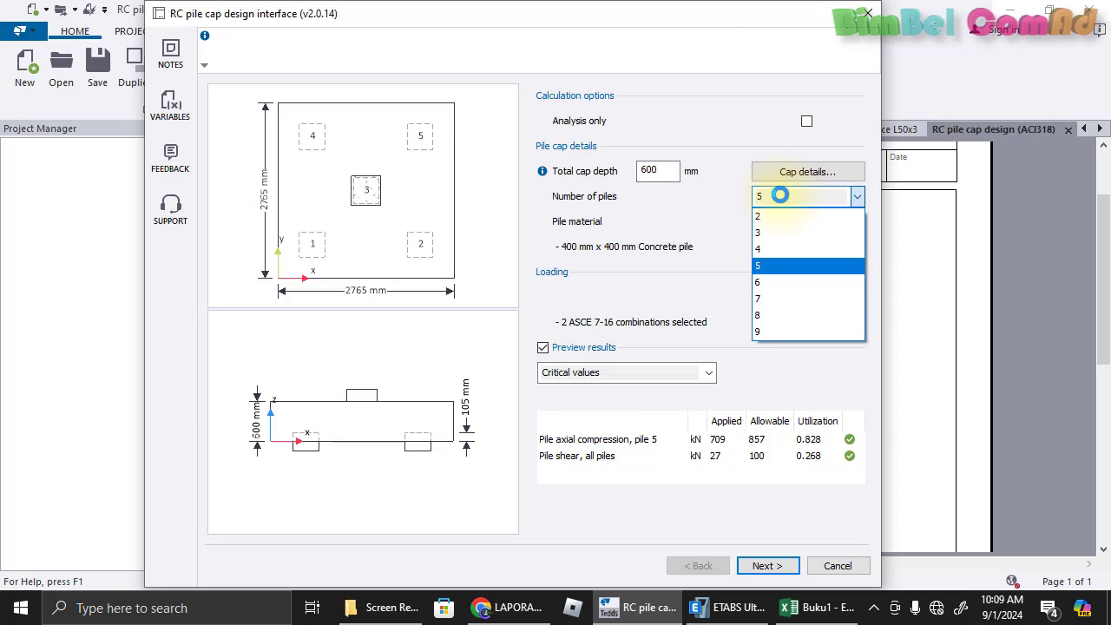
pyautogui.click(779, 195)
# Try a total cap depth of 500 mm with the five-pile layout and recalculate the preview
pyautogui.doubleClick(652, 169)
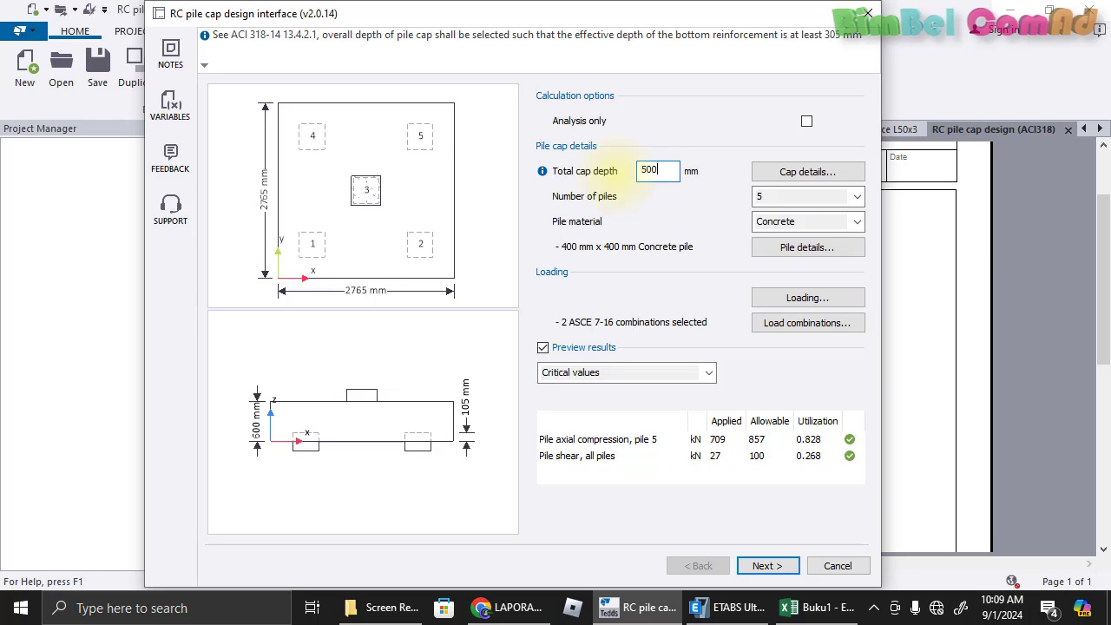
pyautogui.click(763, 196)
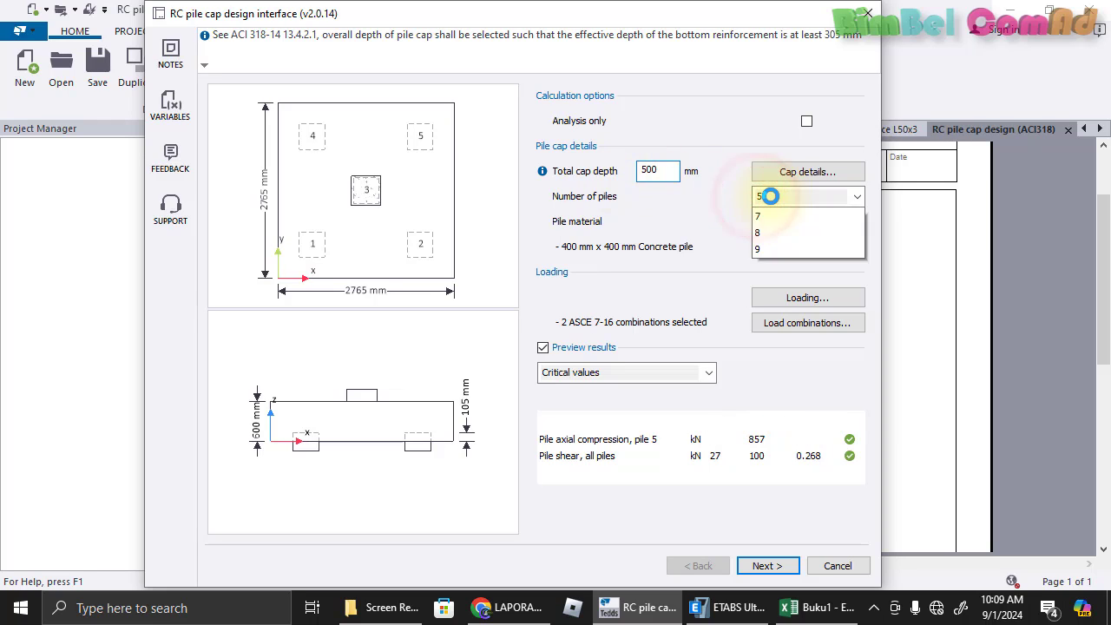
pyautogui.click(775, 196)
pyautogui.click(702, 205)
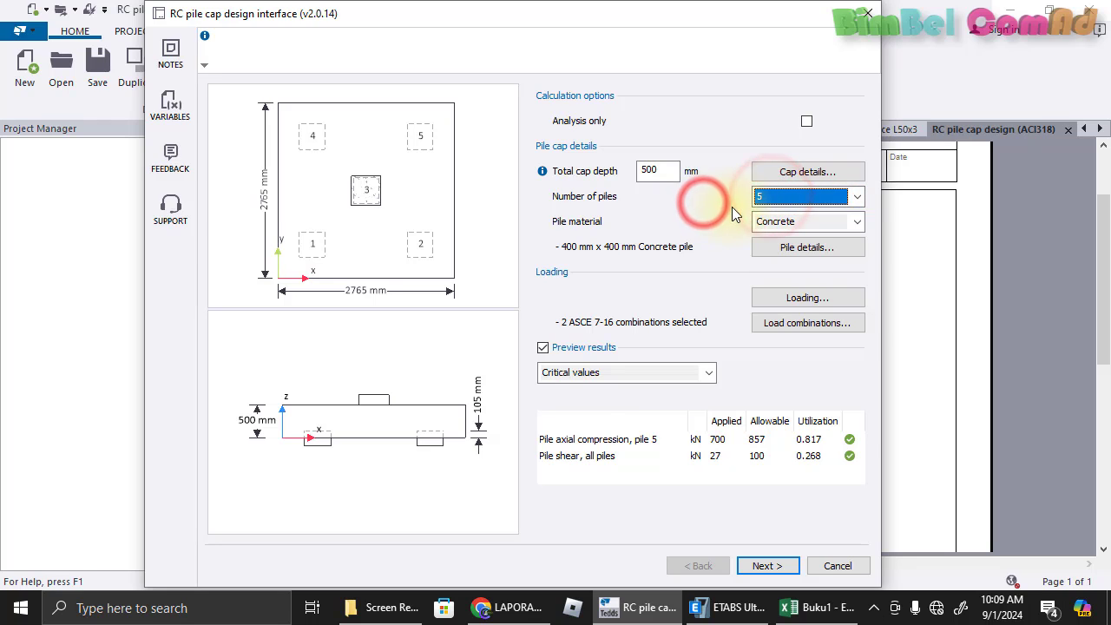
pyautogui.click(662, 173)
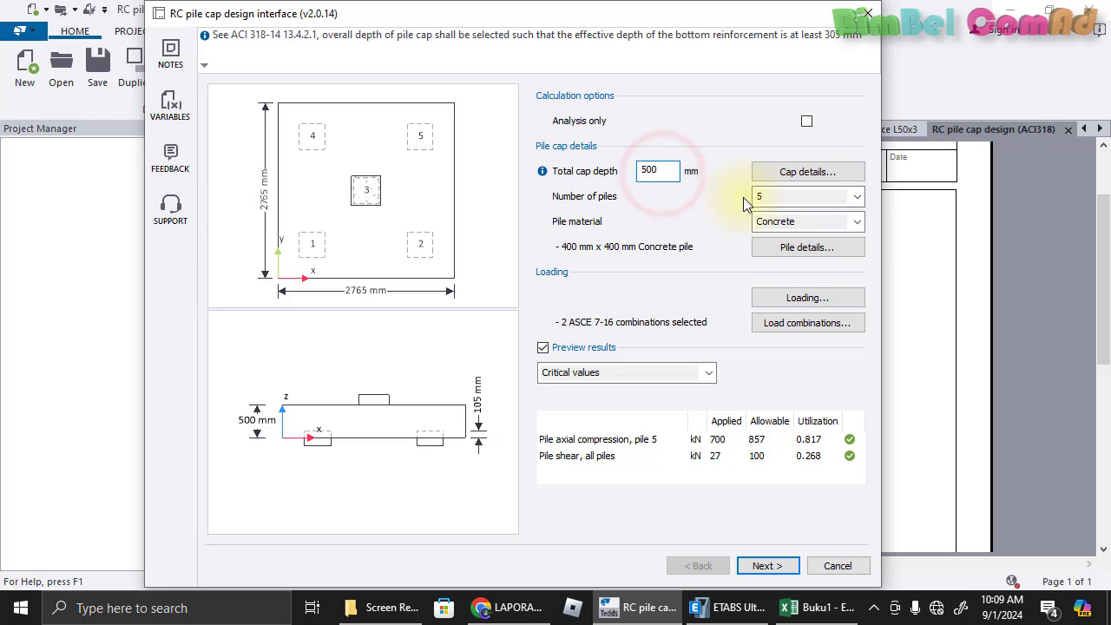
pyautogui.click(746, 278)
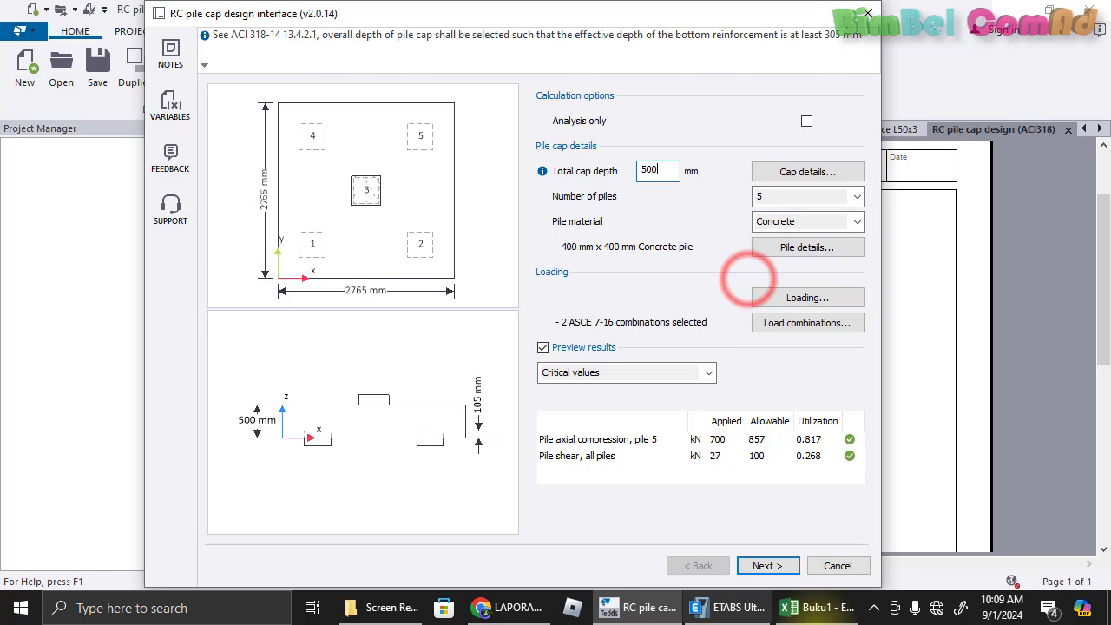
pyautogui.click(814, 610)
pyautogui.click(813, 610)
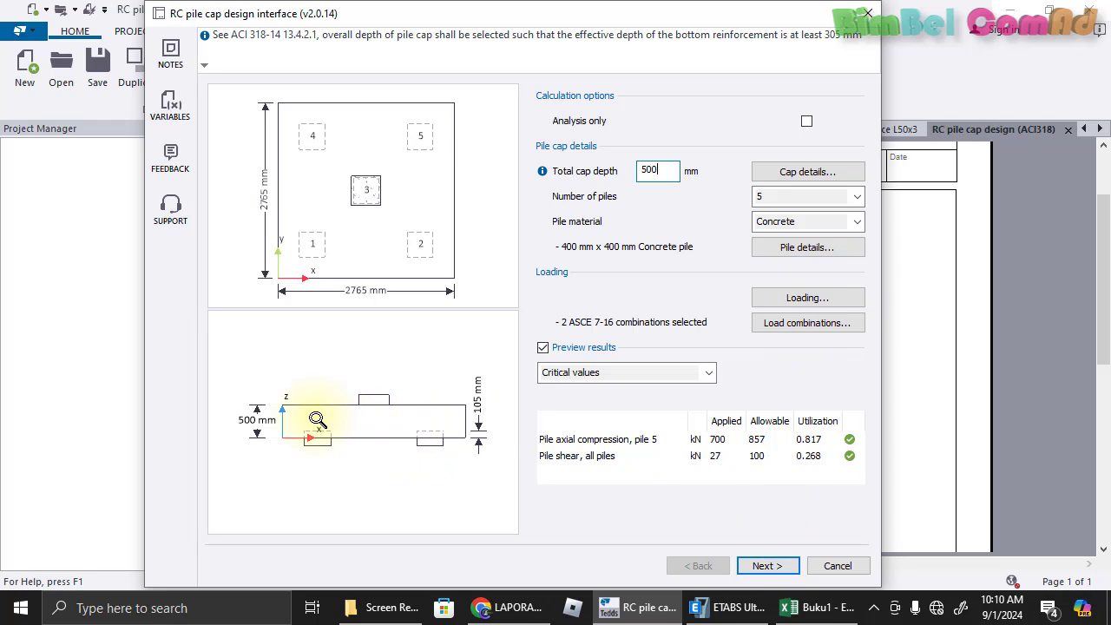
# Set the total cap depth to 1000 mm for the five-pile cap and recalculate the preview
pyautogui.doubleClick(642, 171)
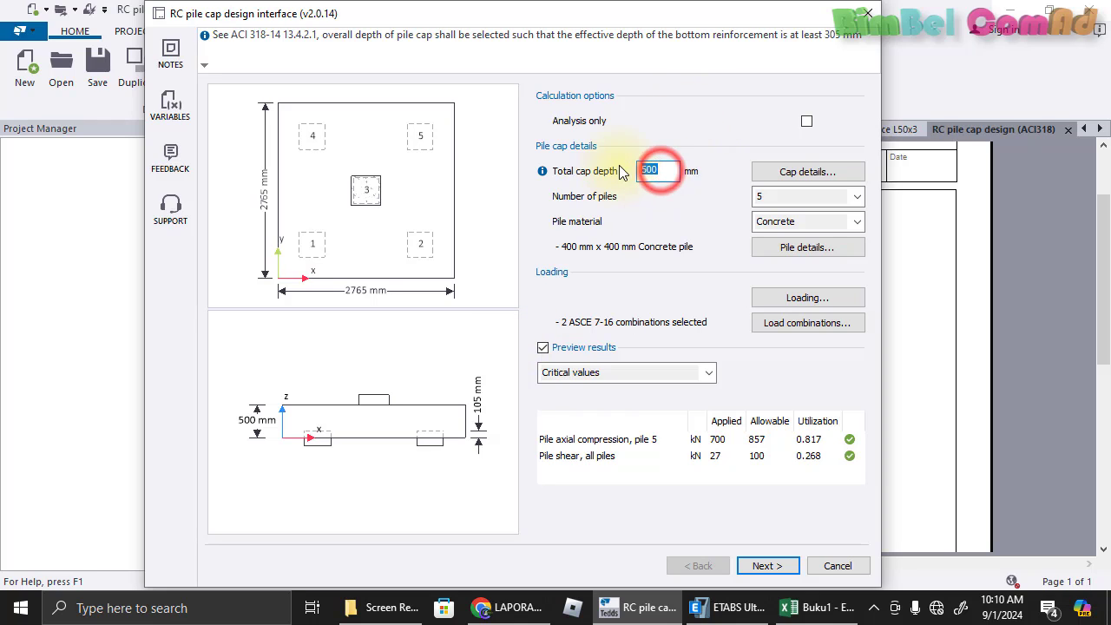
pyautogui.write('10')
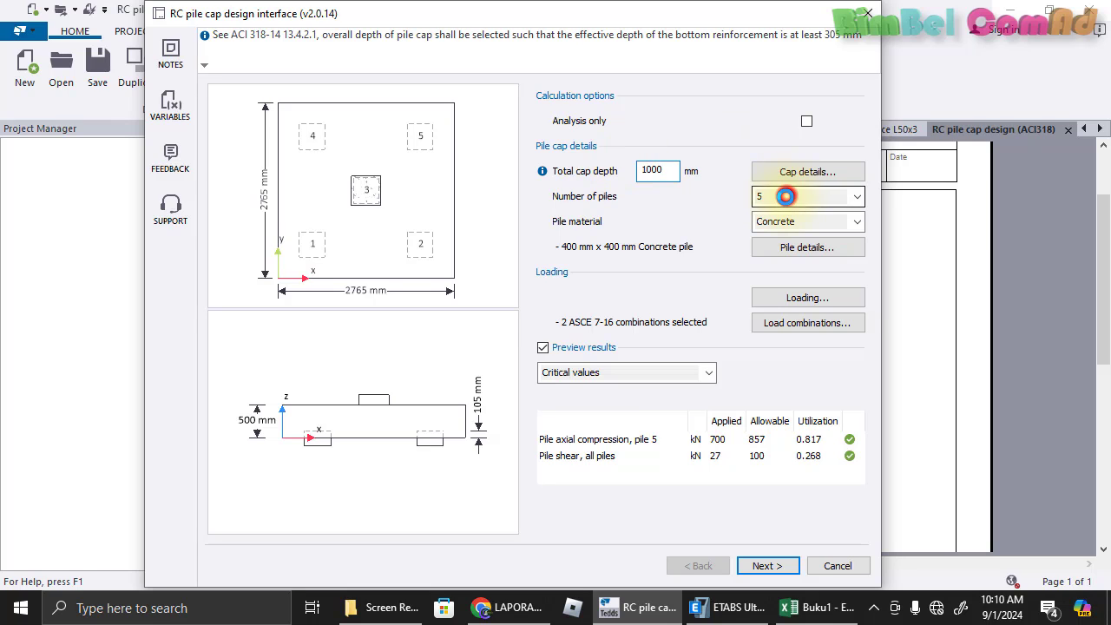
pyautogui.click(785, 196)
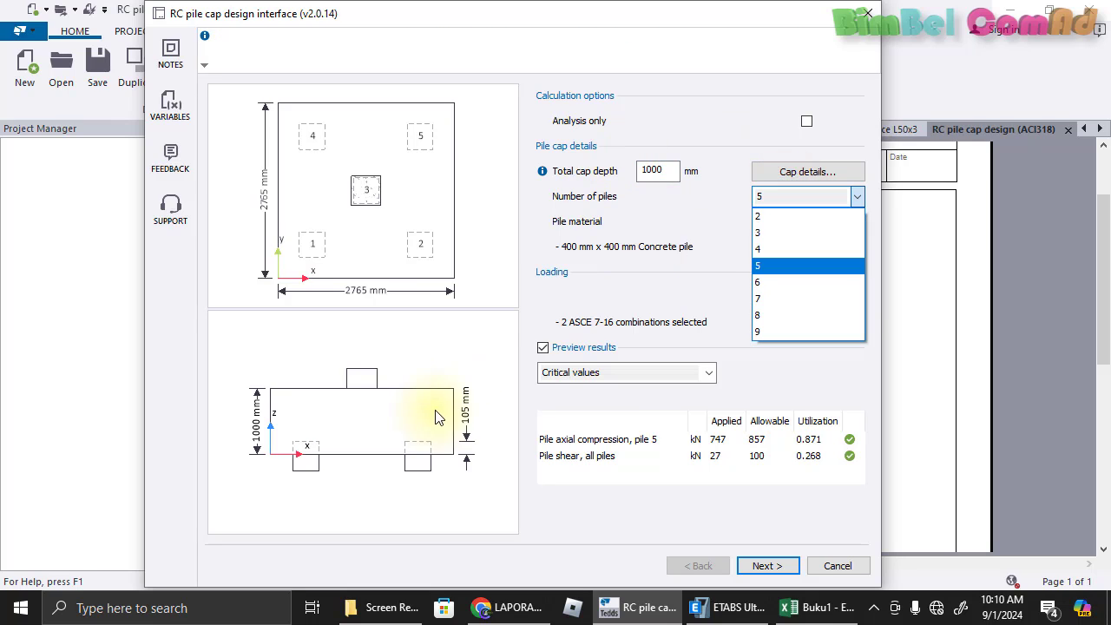
pyautogui.click(739, 371)
# Proceed to the design details and accept the ACI 318-14 design options
pyautogui.click(777, 560)
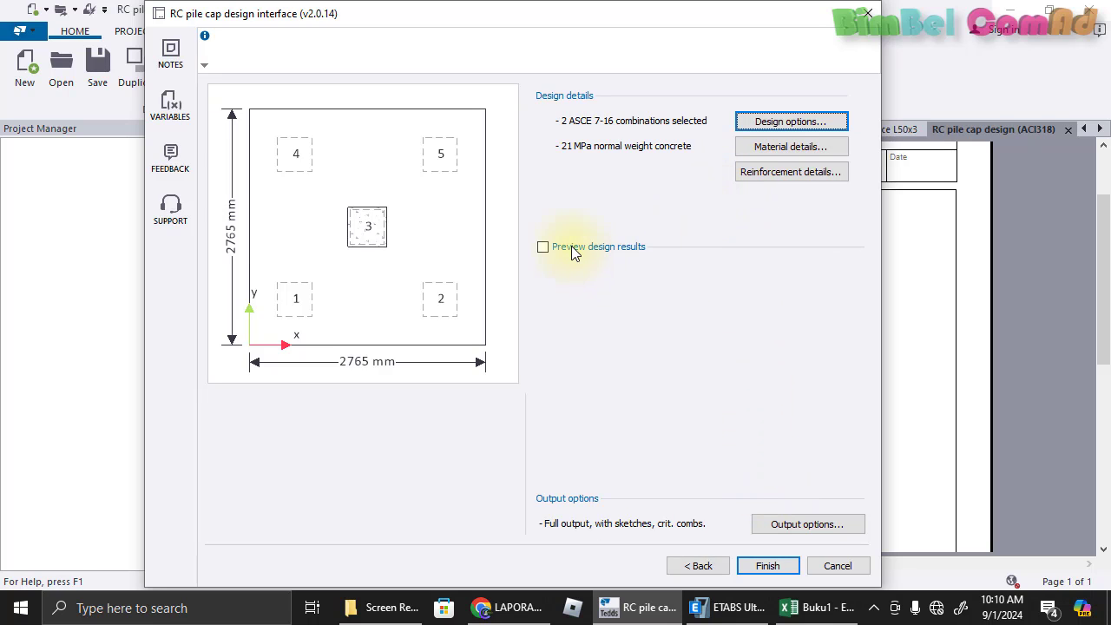
pyautogui.click(779, 122)
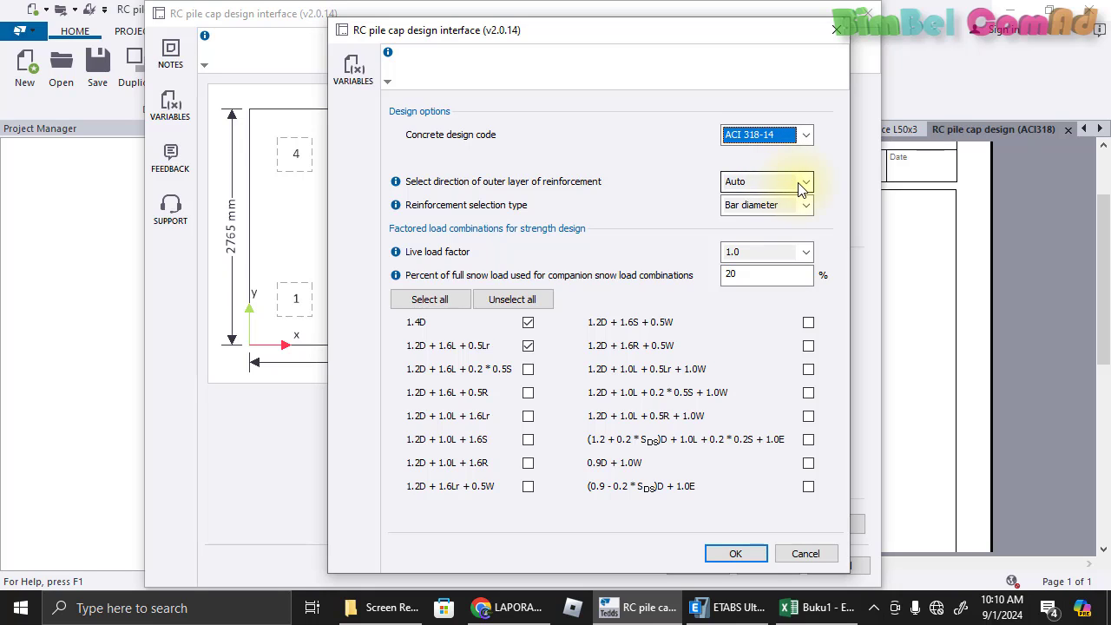
pyautogui.click(731, 548)
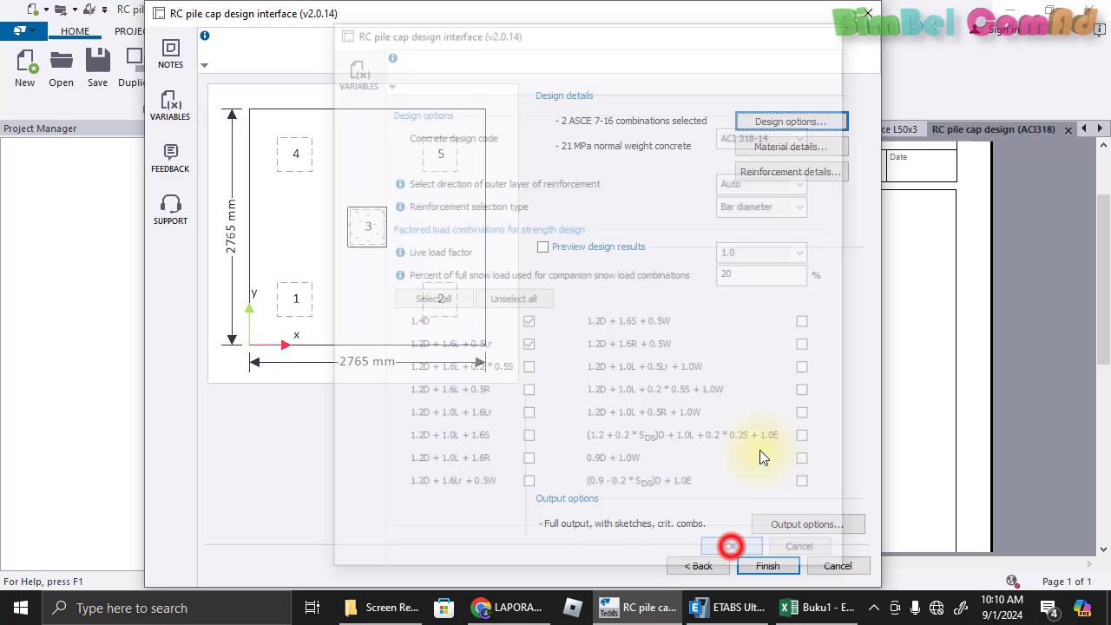
# Set the compressive strength of the pile cap concrete to 25 MPa in the material details
pyautogui.click(799, 149)
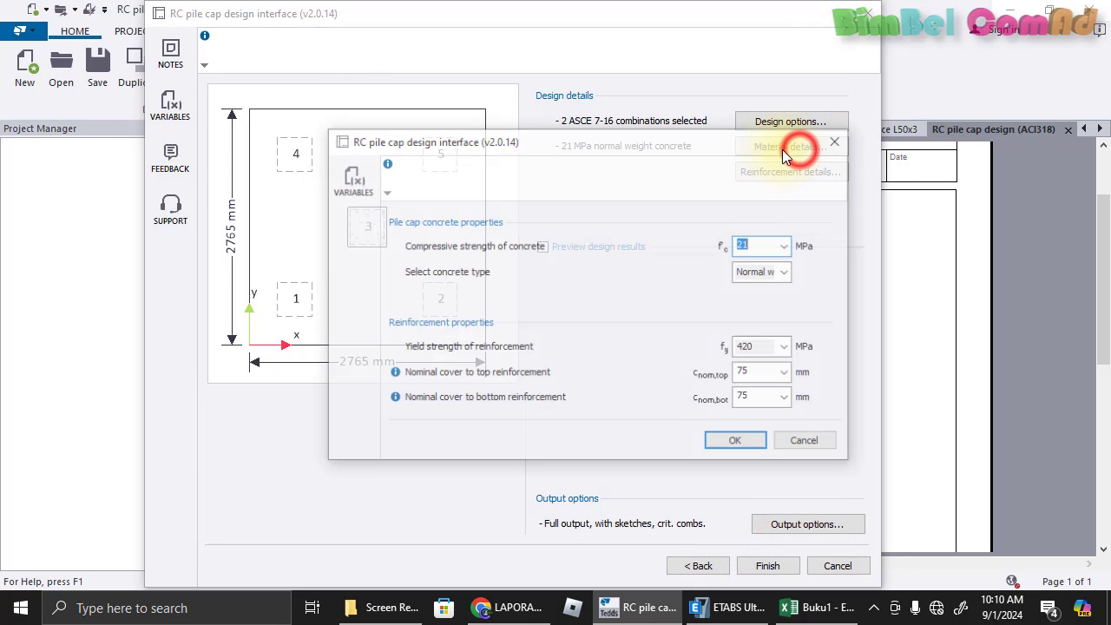
pyautogui.click(786, 247)
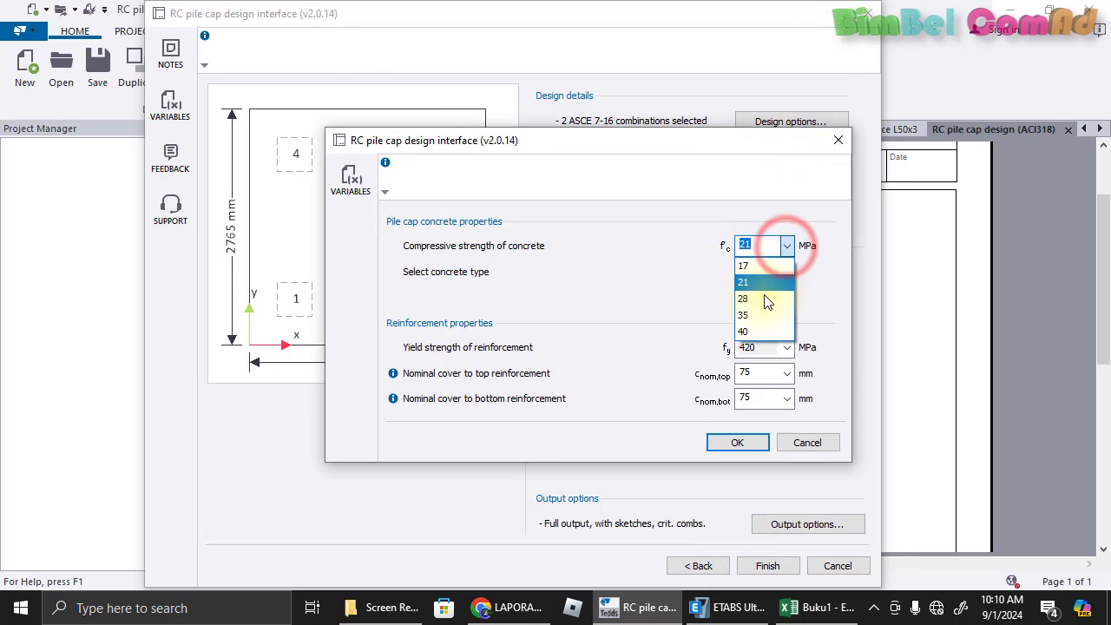
pyautogui.click(676, 275)
pyautogui.click(753, 244)
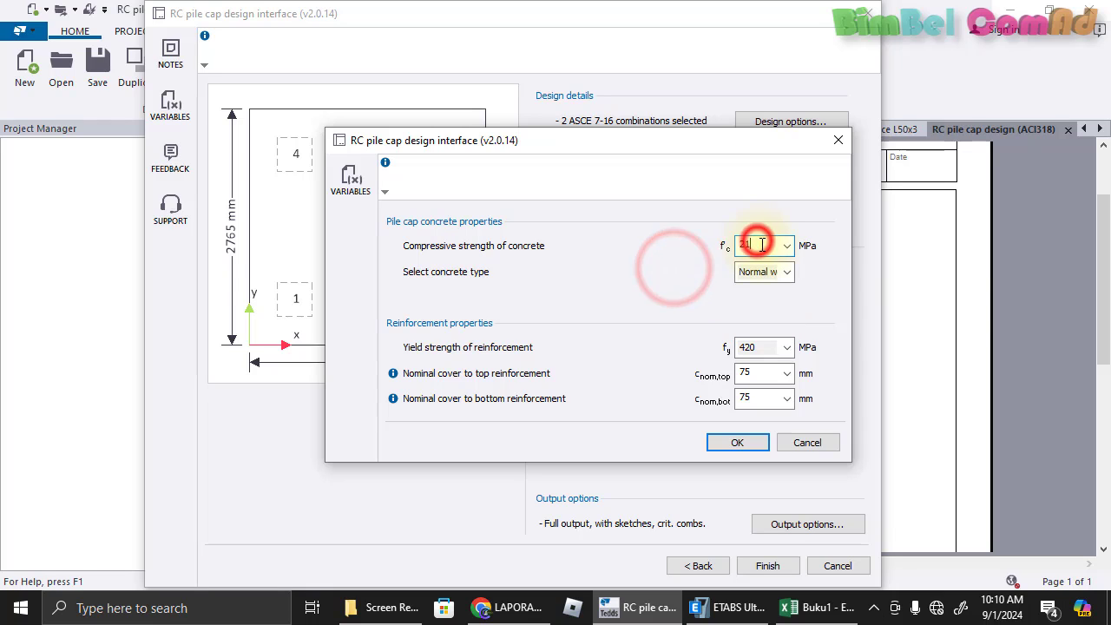
pyautogui.write('25')
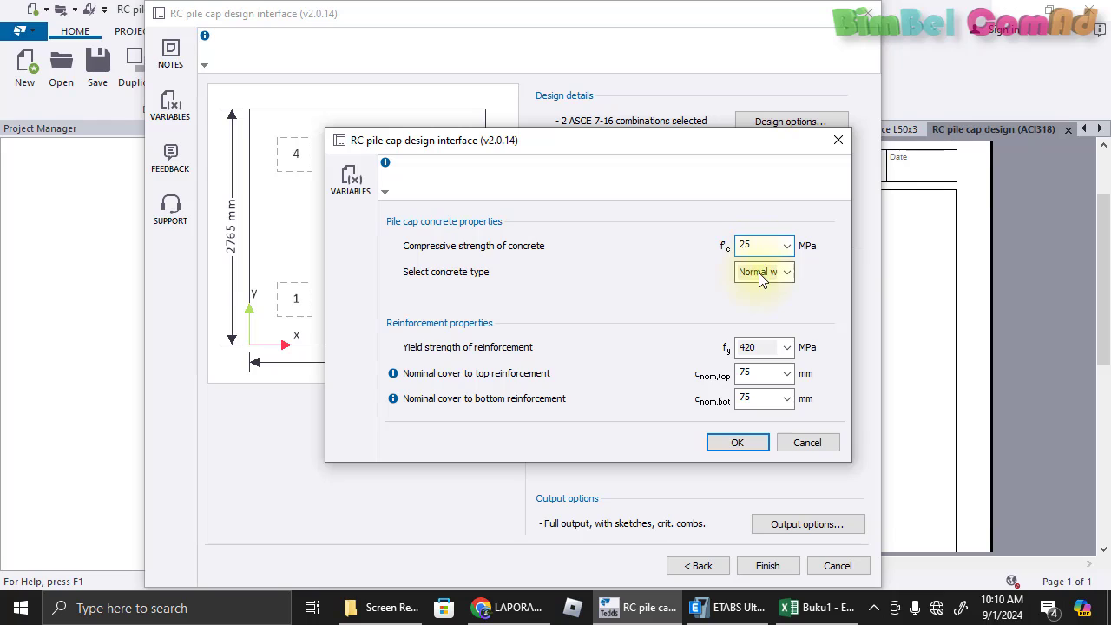
# Look through the available reinforcement yield strengths and reselect 420 MPa
pyautogui.click(769, 348)
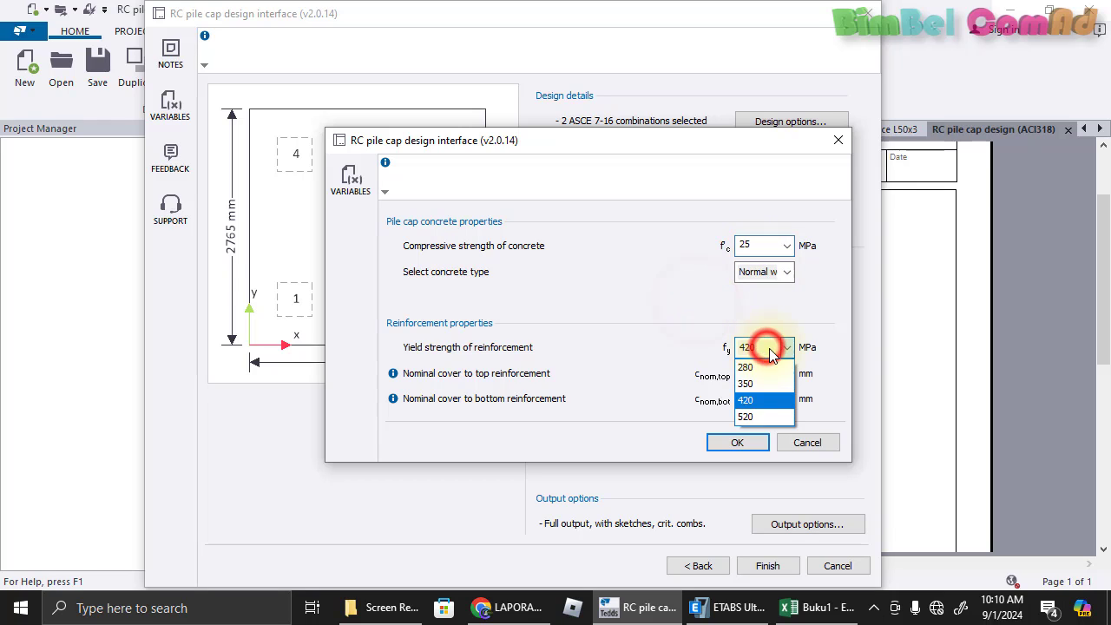
pyautogui.click(766, 351)
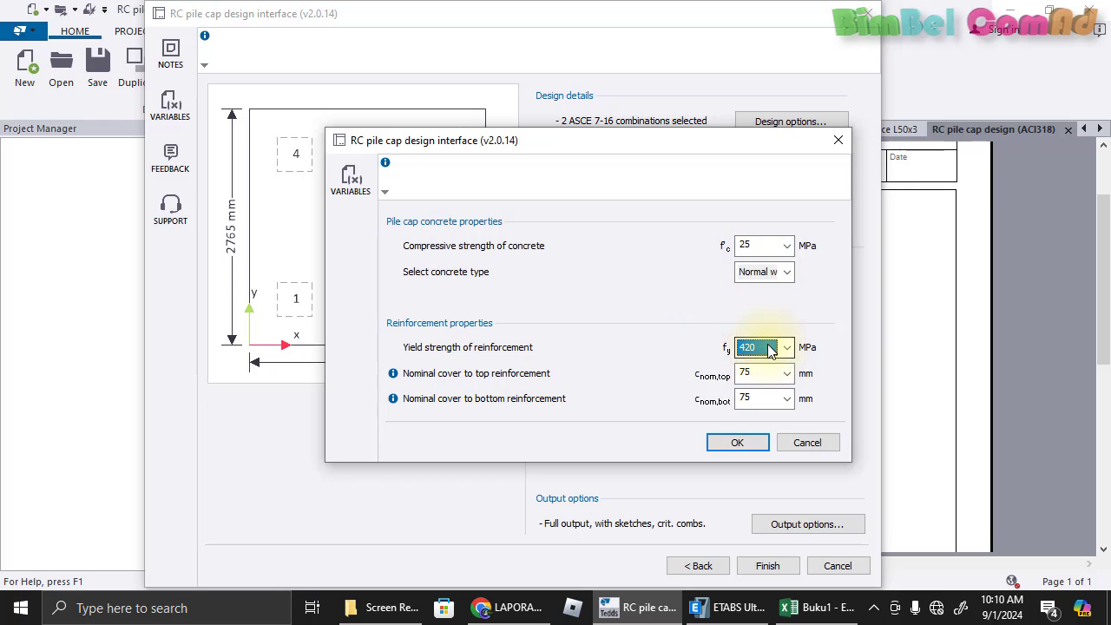
pyautogui.click(771, 350)
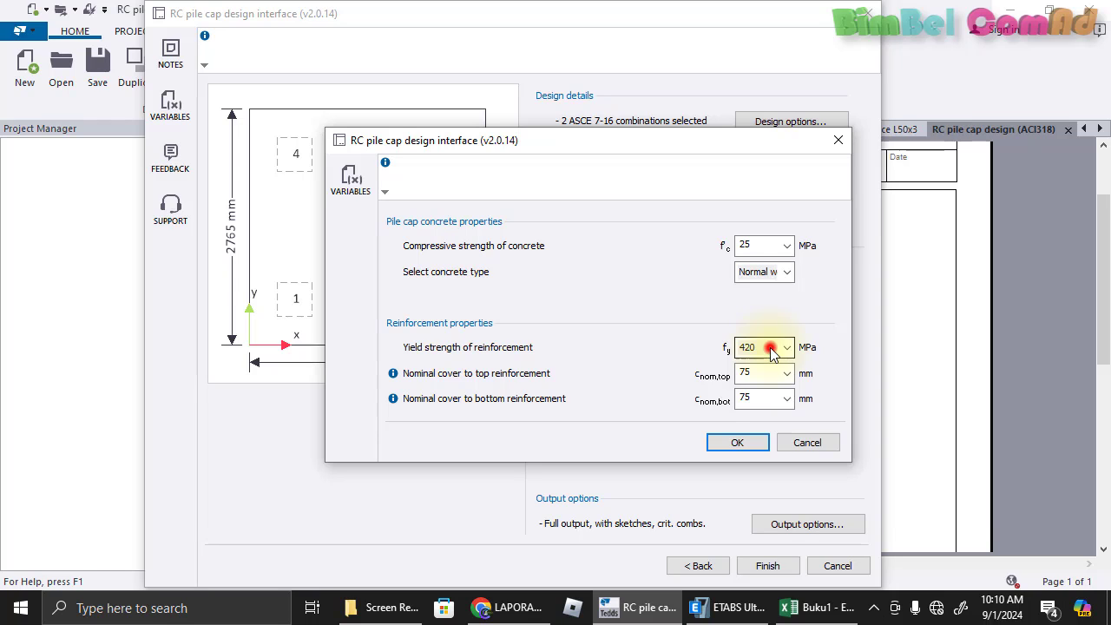
pyautogui.click(768, 380)
pyautogui.click(788, 346)
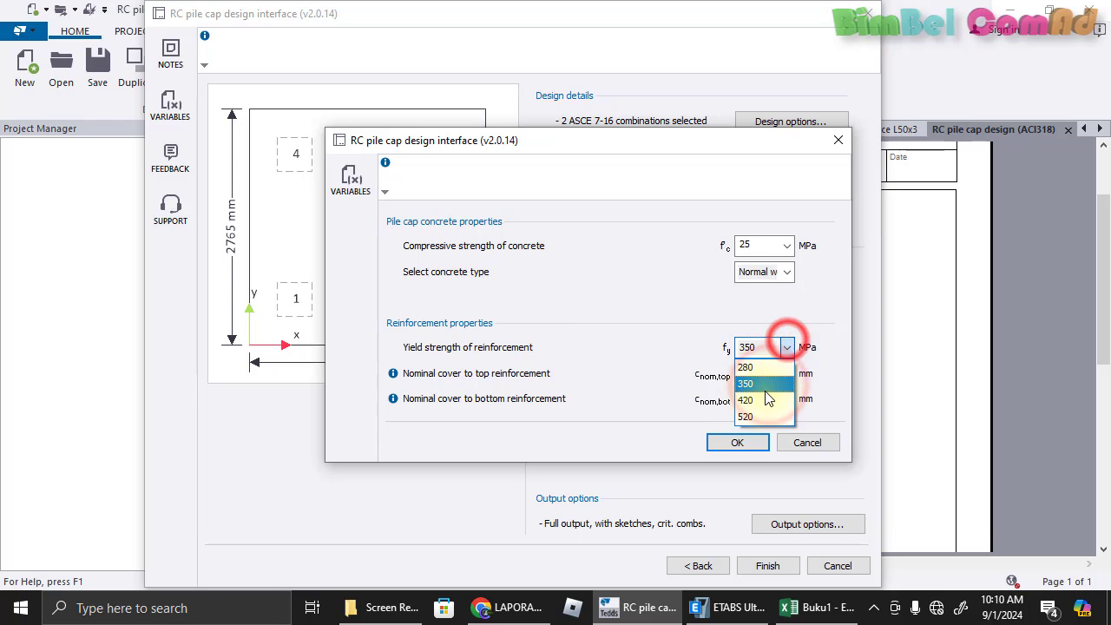
pyautogui.click(757, 398)
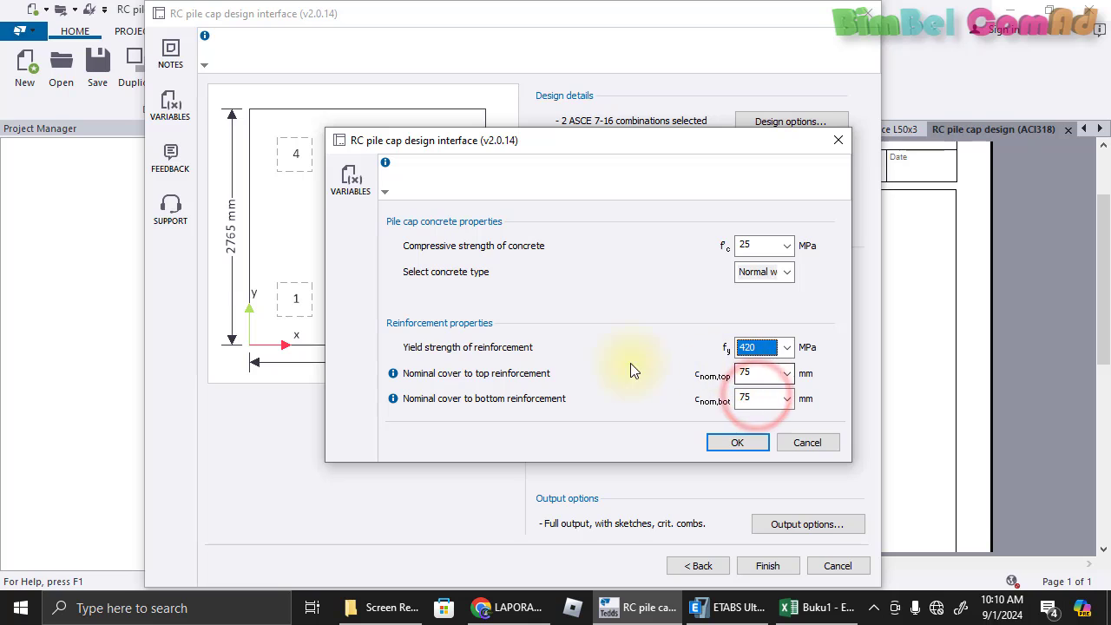
# Set the nominal cover to both top and bottom reinforcement to 50 mm and accept the material details
pyautogui.click(786, 374)
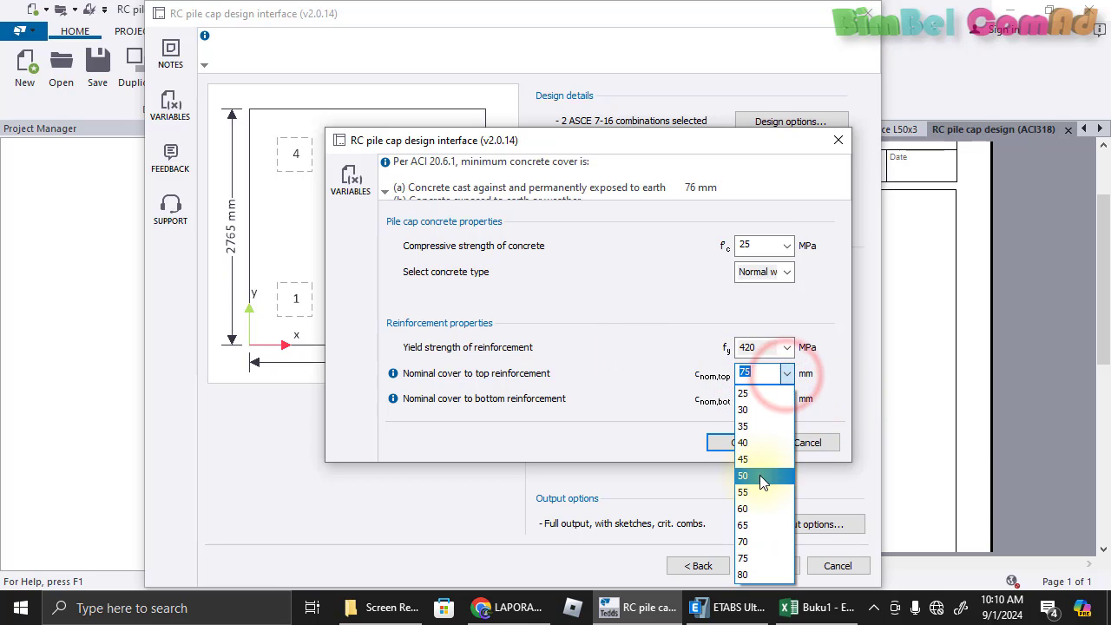
pyautogui.click(744, 475)
pyautogui.click(786, 398)
pyautogui.click(756, 510)
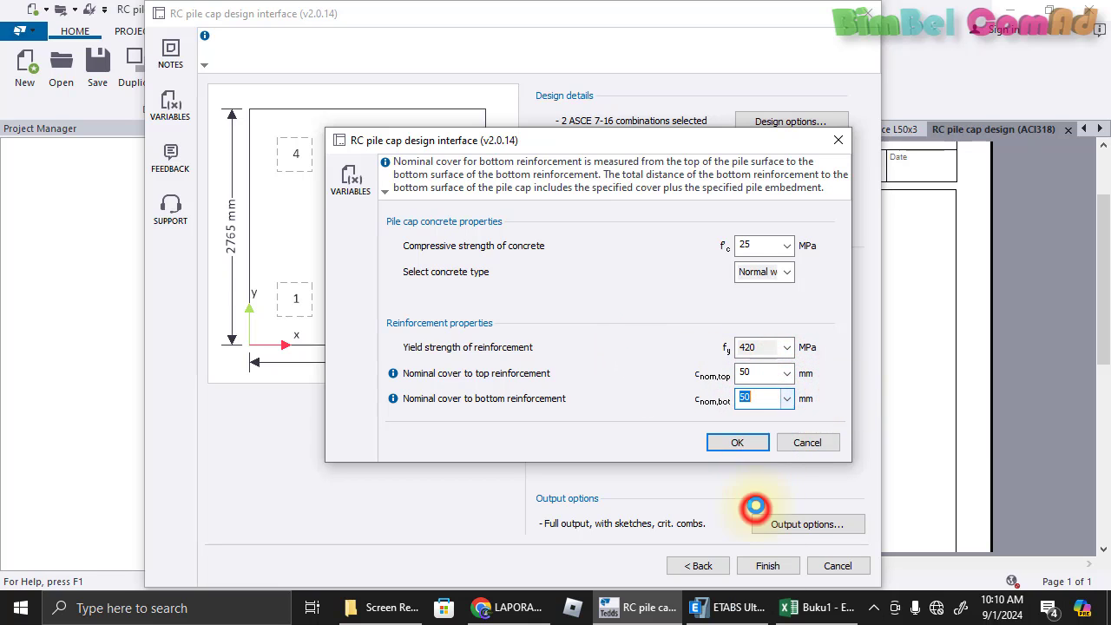
pyautogui.click(745, 442)
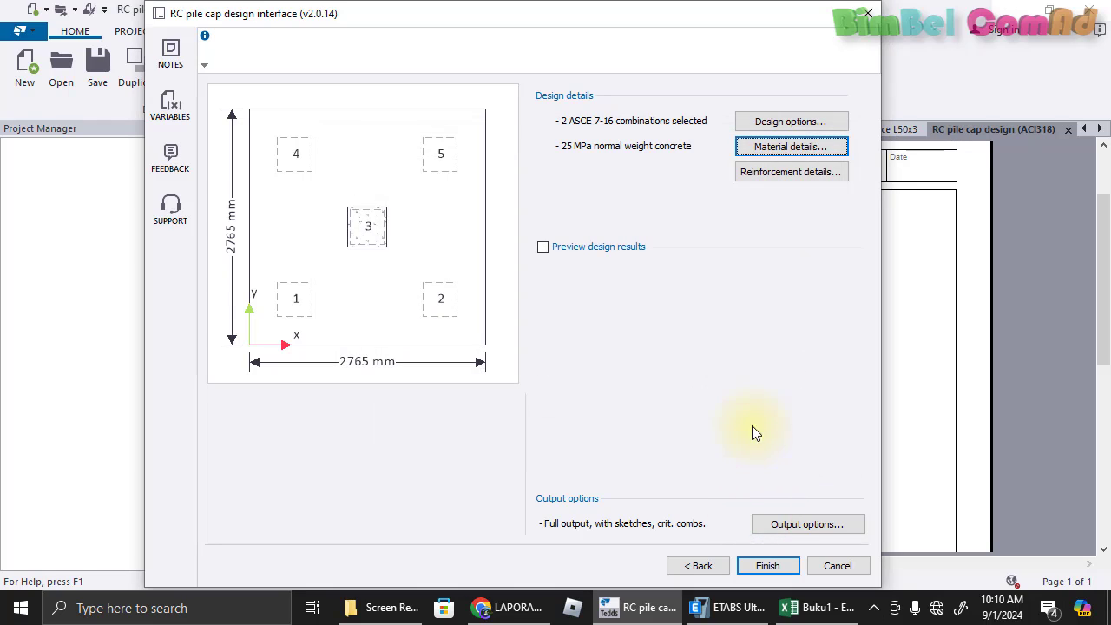
# Enable the design results preview and open the reinforcement details beside the cap sketch
pyautogui.click(543, 248)
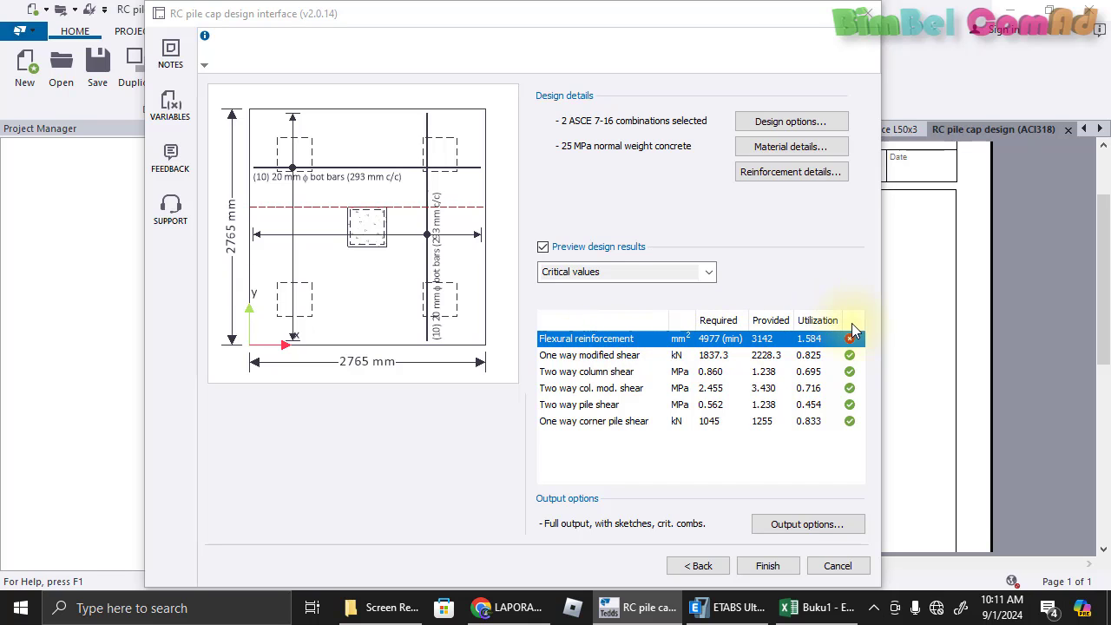
pyautogui.click(806, 171)
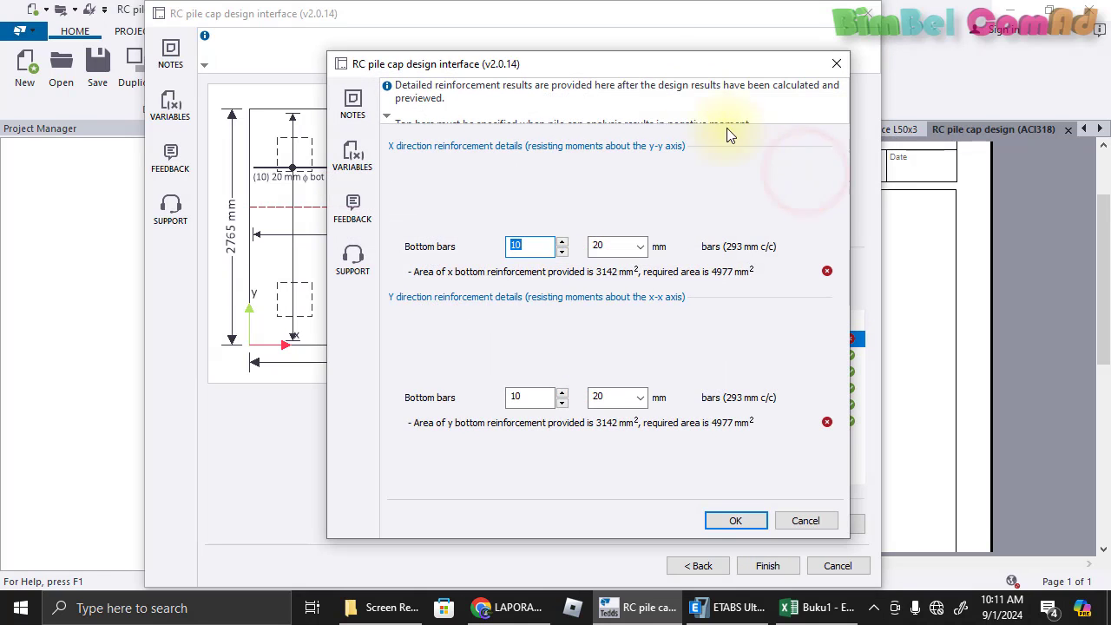
pyautogui.moveTo(642, 68); pyautogui.dragTo(841, 83)
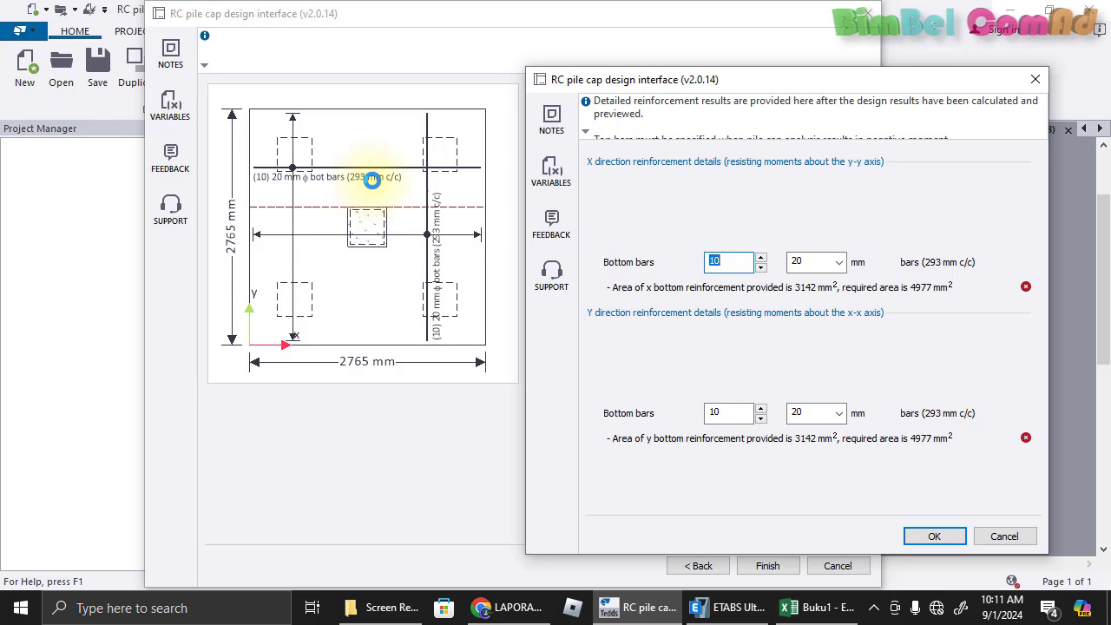
# Set the X-direction bottom reinforcement to 18 bars, keeping the 20 mm diameter
pyautogui.click(839, 263)
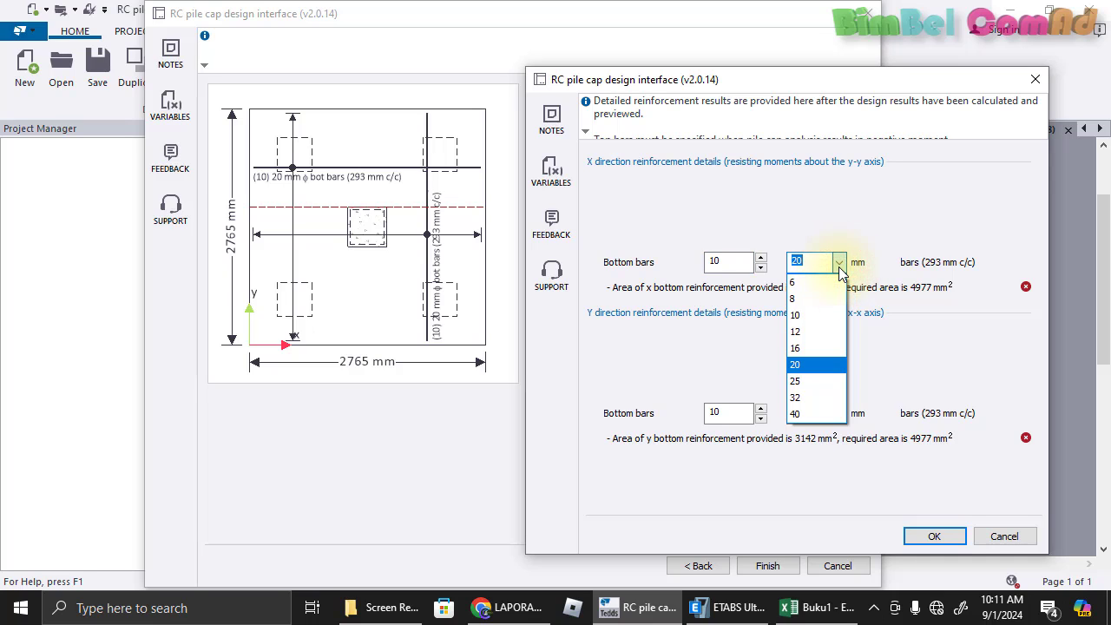
pyautogui.click(850, 271)
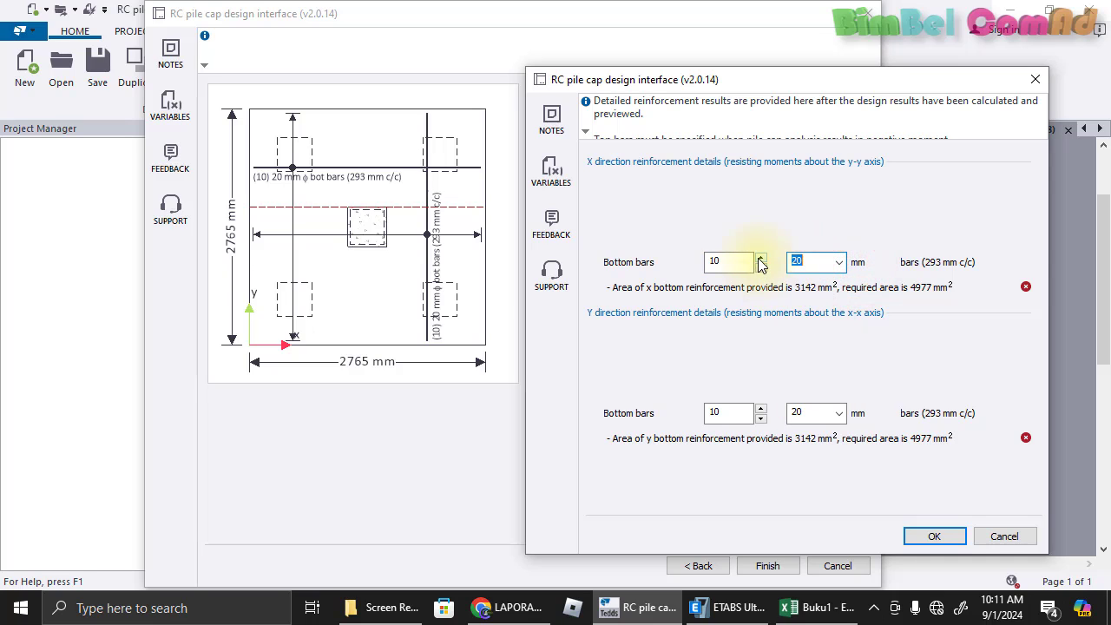
pyautogui.click(760, 257)
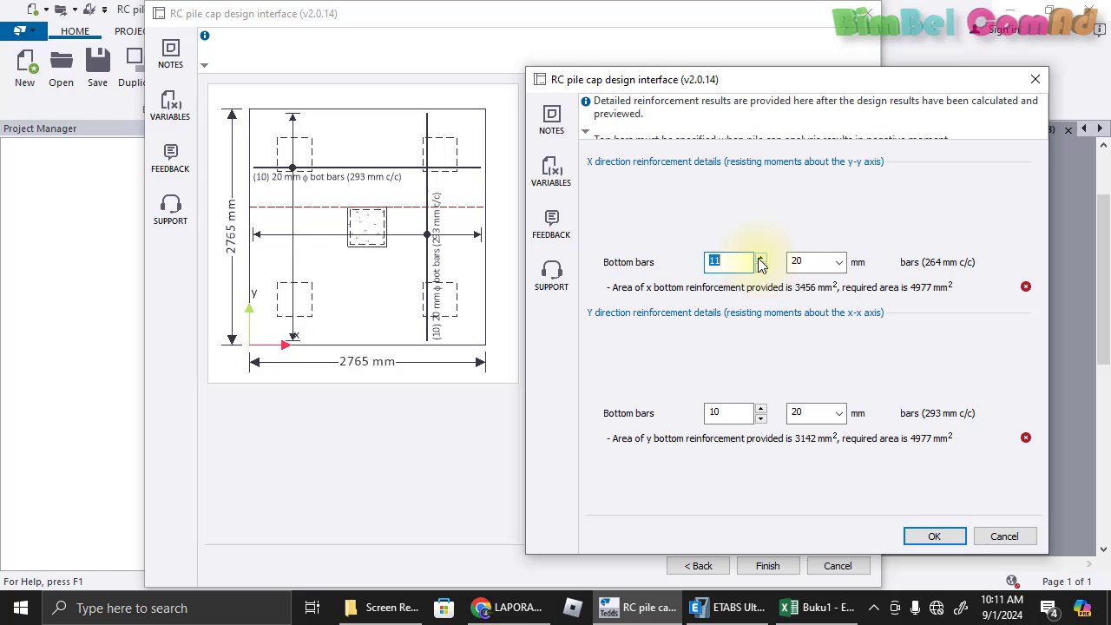
pyautogui.click(759, 258)
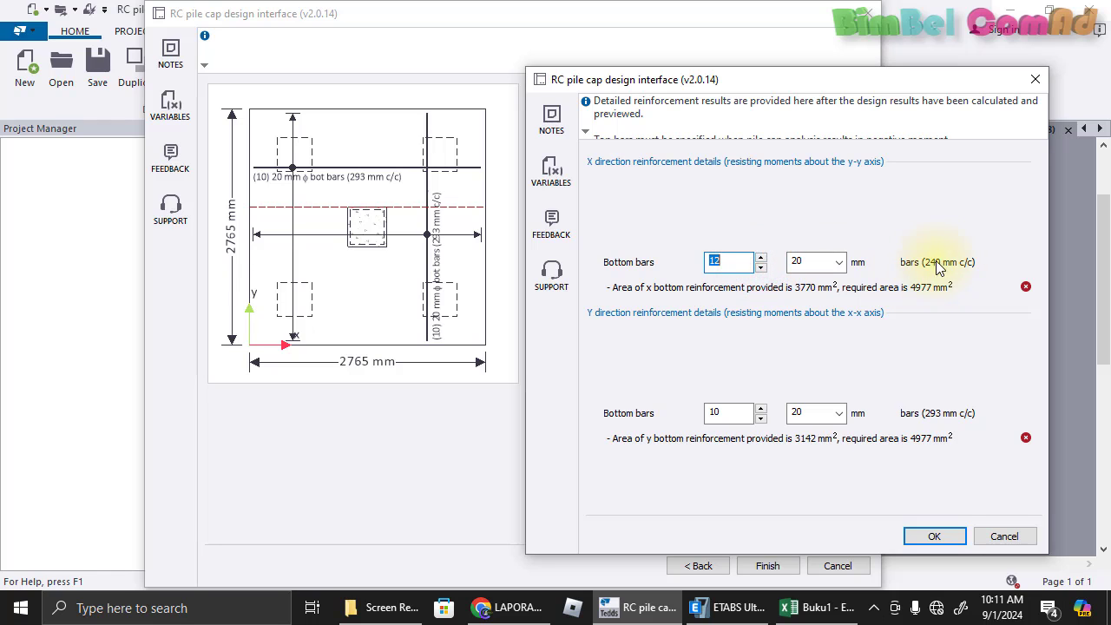
pyautogui.moveTo(894, 89); pyautogui.dragTo(826, 40)
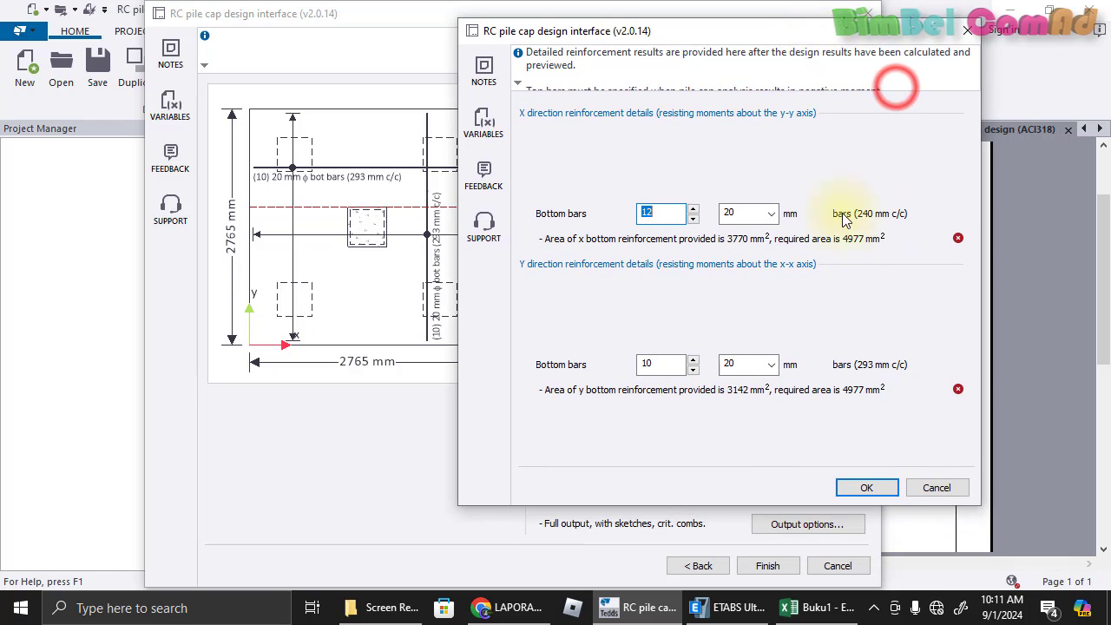
pyautogui.click(693, 211)
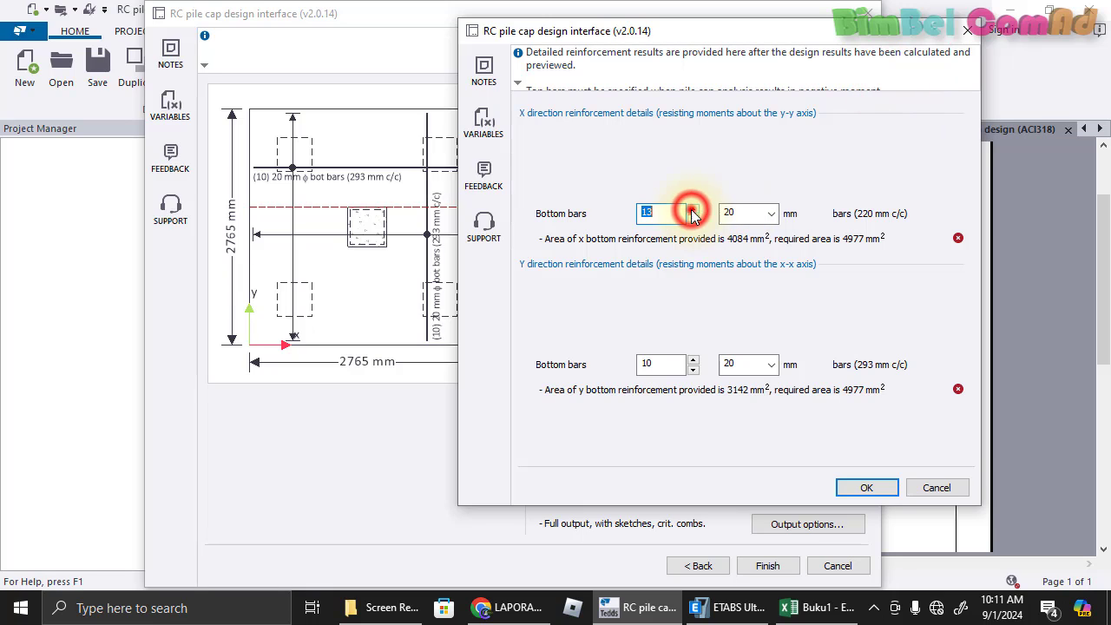
pyautogui.click(693, 211)
pyautogui.click(693, 211)
pyautogui.click(694, 211)
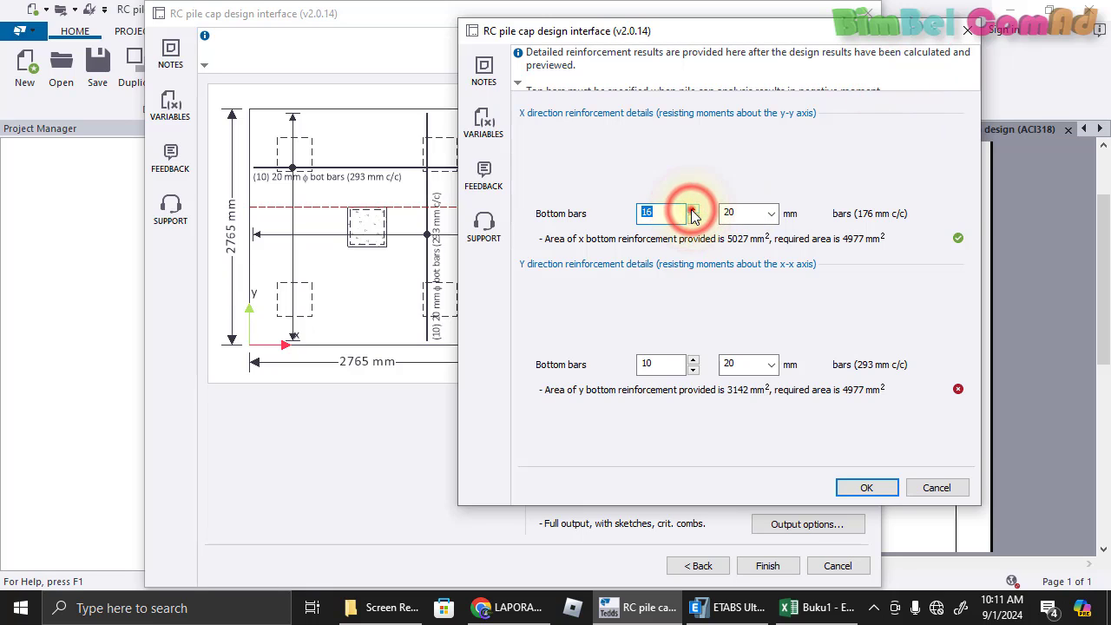
pyautogui.click(692, 209)
pyautogui.click(693, 209)
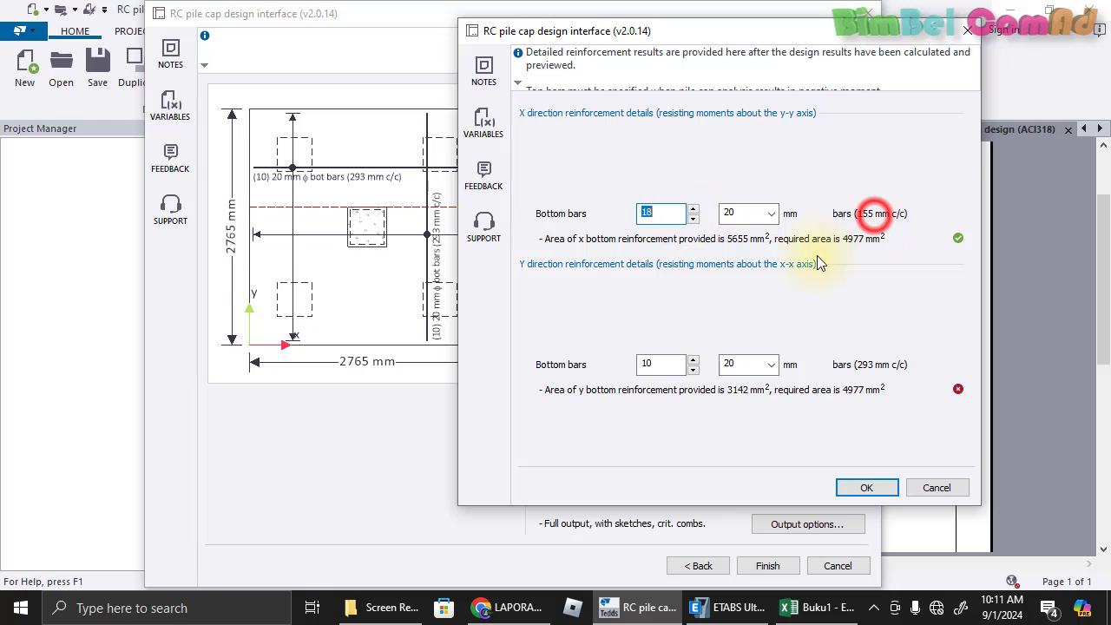
# Set the Y-direction bottom reinforcement to 18 bars of 20 mm and accept the reinforcement details
pyautogui.click(692, 360)
pyautogui.click(692, 359)
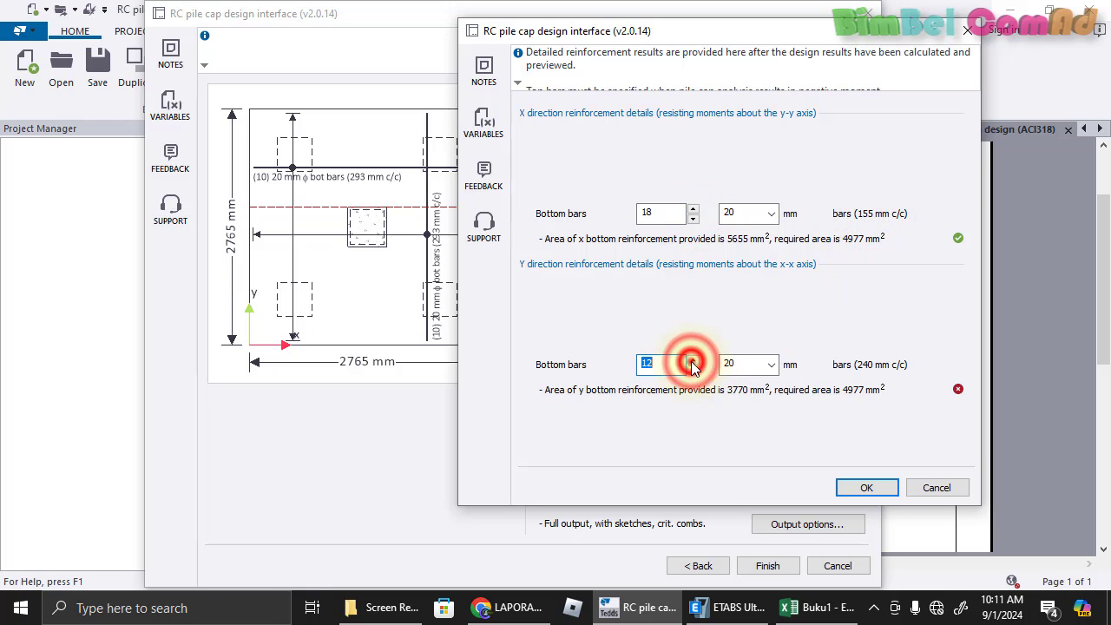
pyautogui.click(693, 359)
pyautogui.click(693, 360)
pyautogui.click(692, 360)
pyautogui.click(692, 359)
pyautogui.click(692, 359)
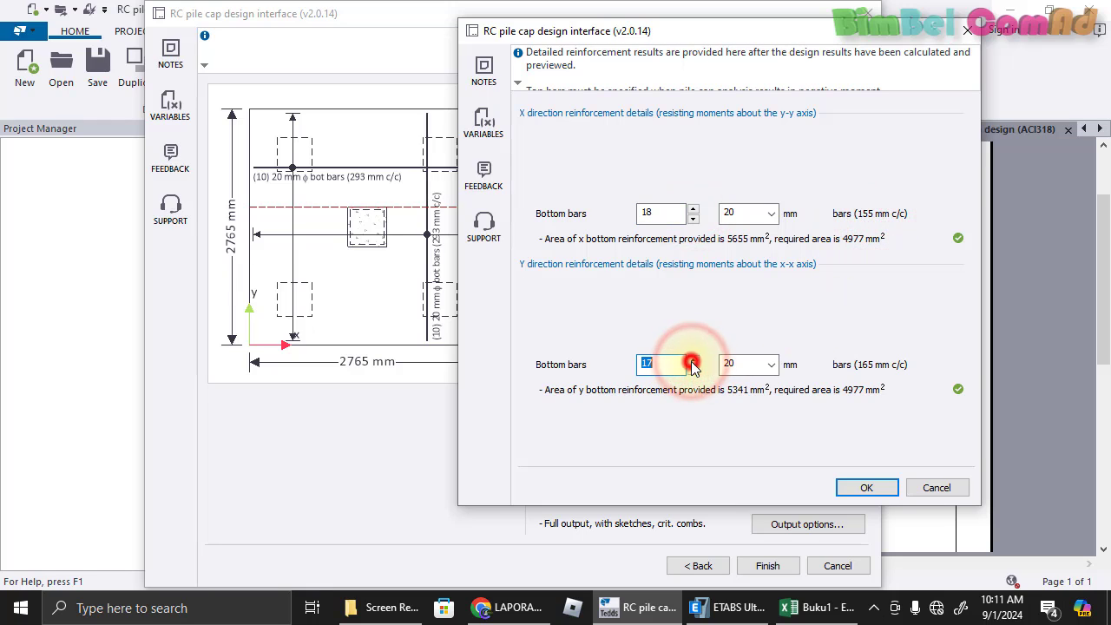
pyautogui.click(693, 359)
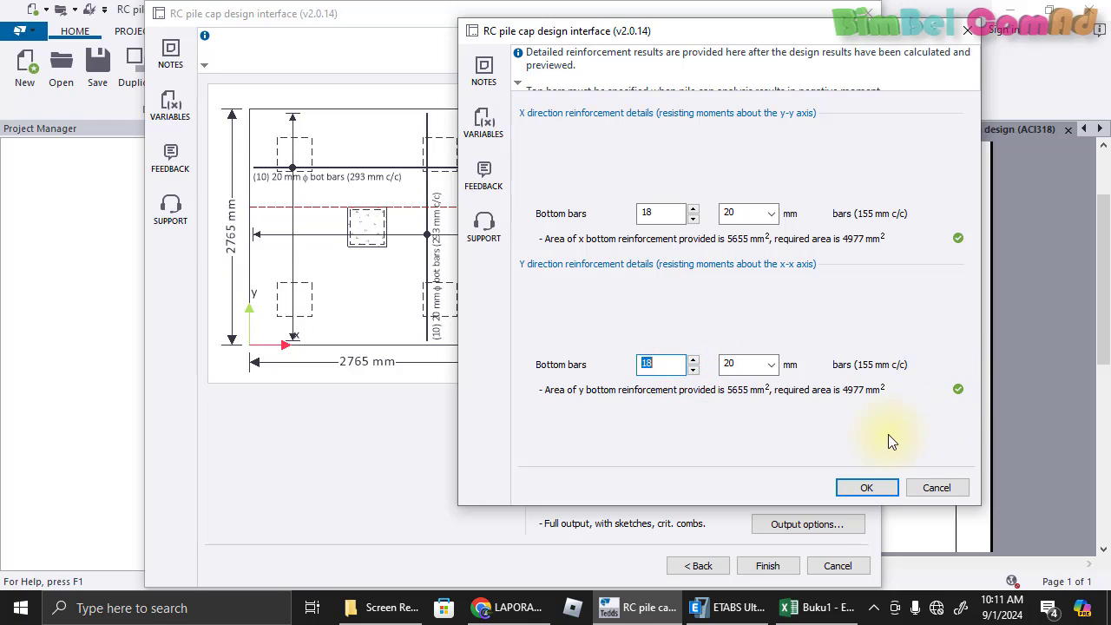
pyautogui.click(695, 371)
pyautogui.click(694, 359)
pyautogui.click(693, 360)
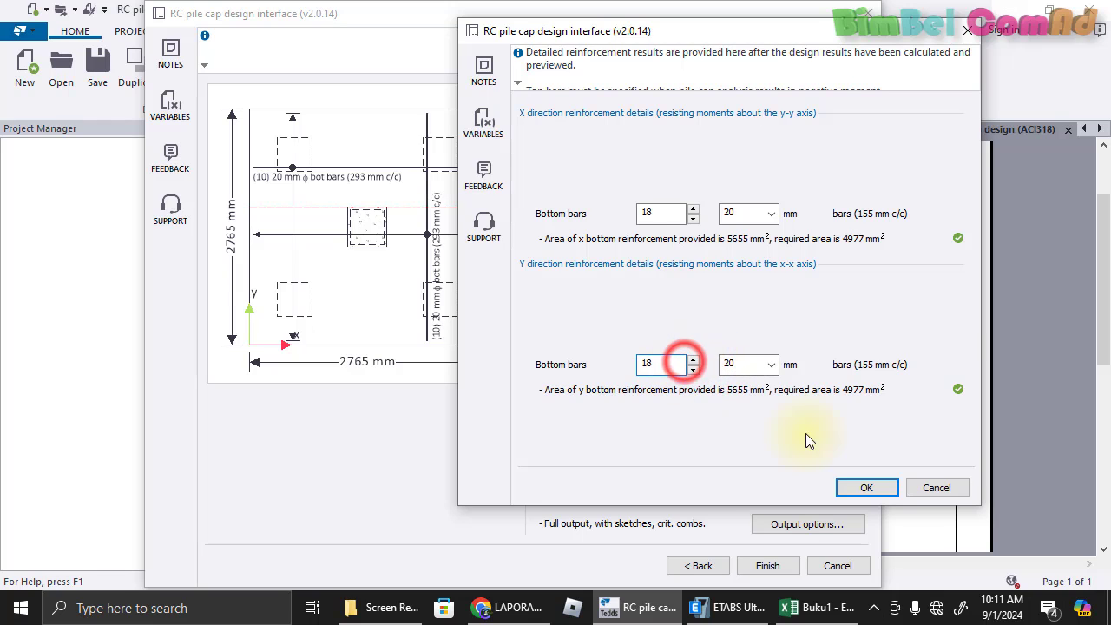
pyautogui.click(859, 486)
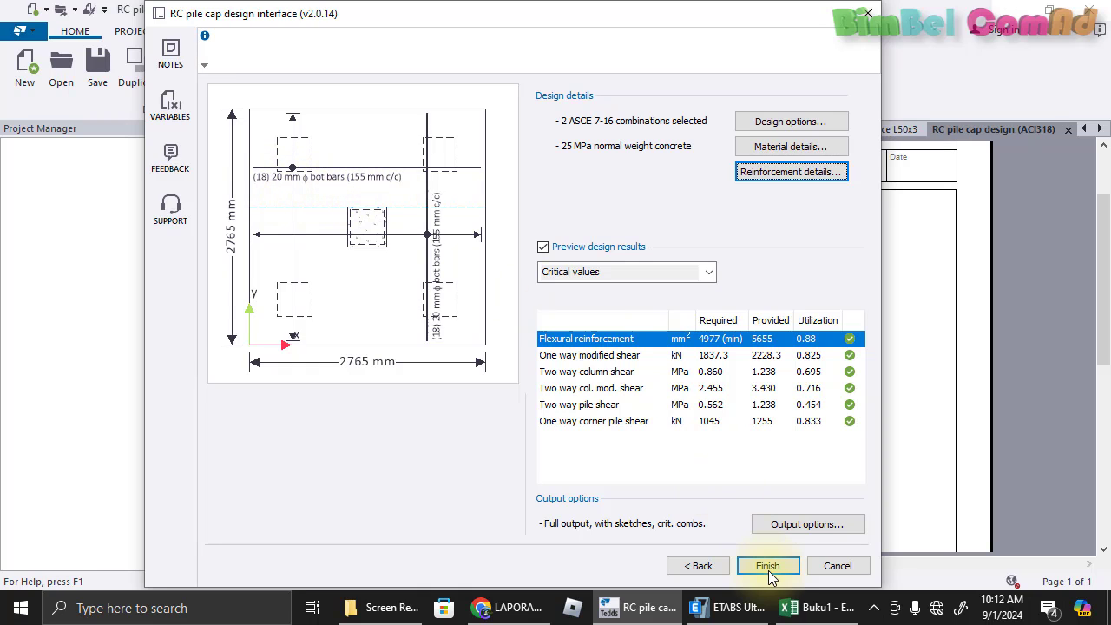
# Accept the full output options with summary table, sketches and pile reactions, and finish the design to generate the calculation report
pyautogui.click(791, 525)
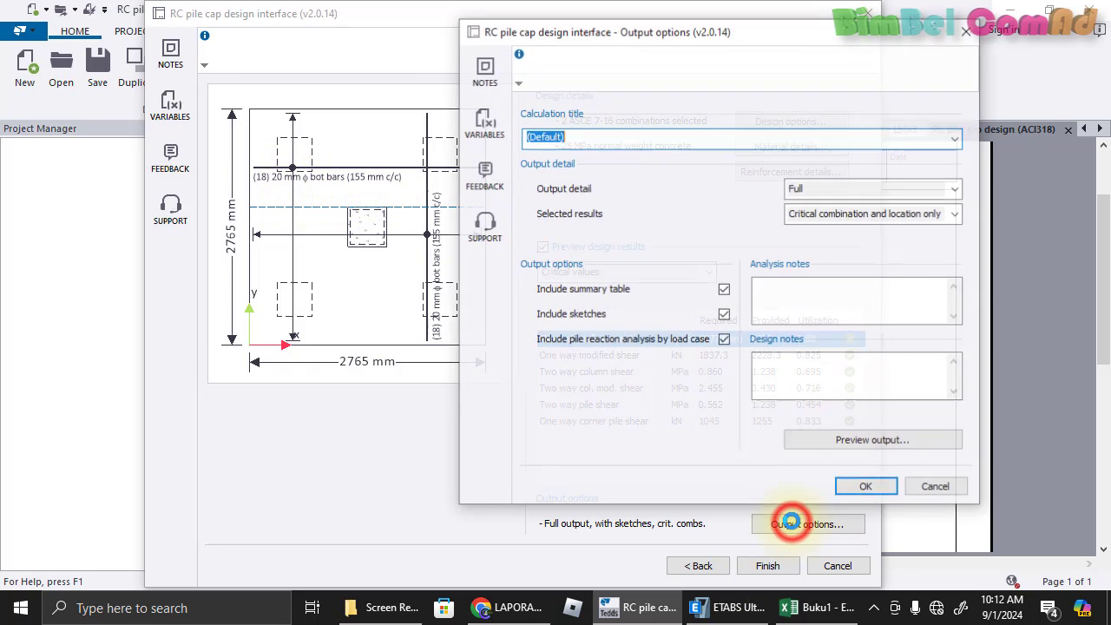
pyautogui.click(865, 488)
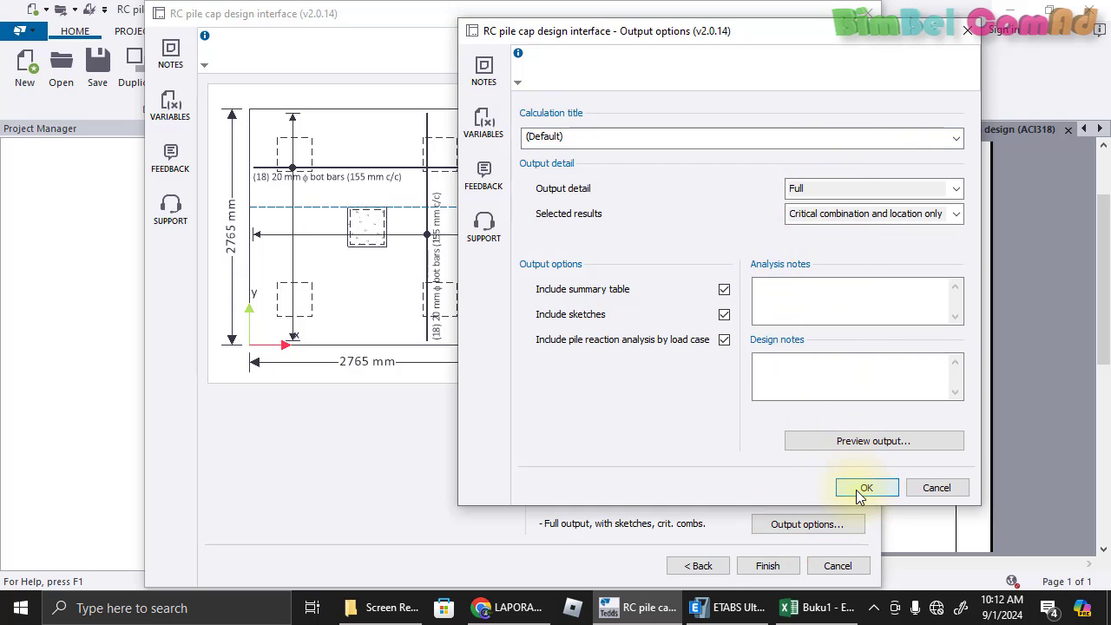
pyautogui.click(764, 564)
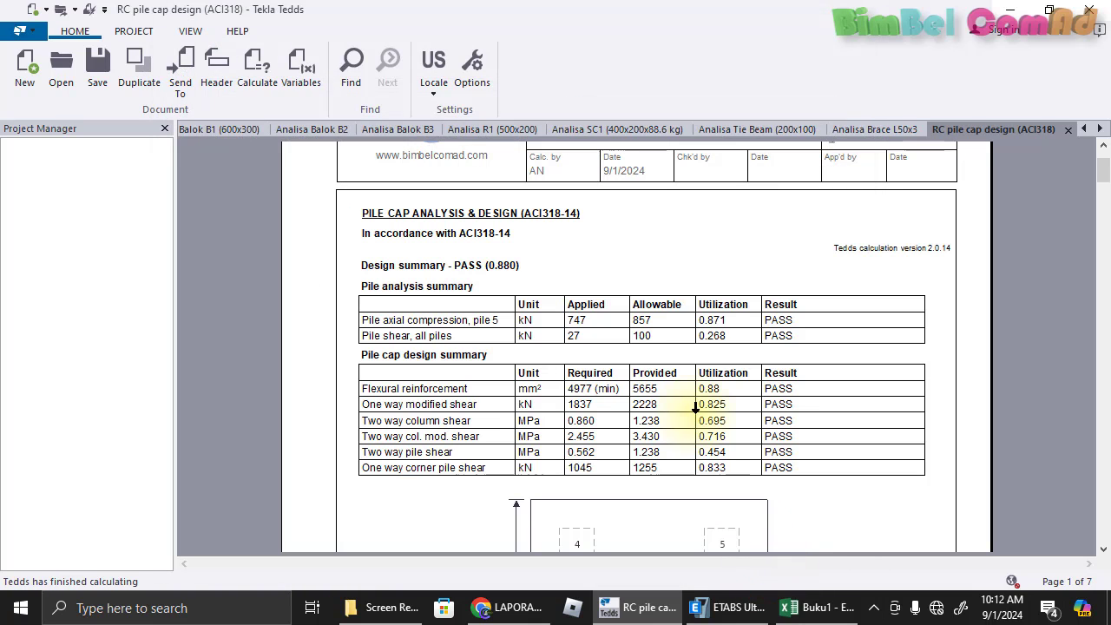
# Fill in the report header with project "Etabs & Tekla Tedds Course - Bimbel Comad" and section "Pile Cap PC1"
pyautogui.scroll(2, 695, 407)
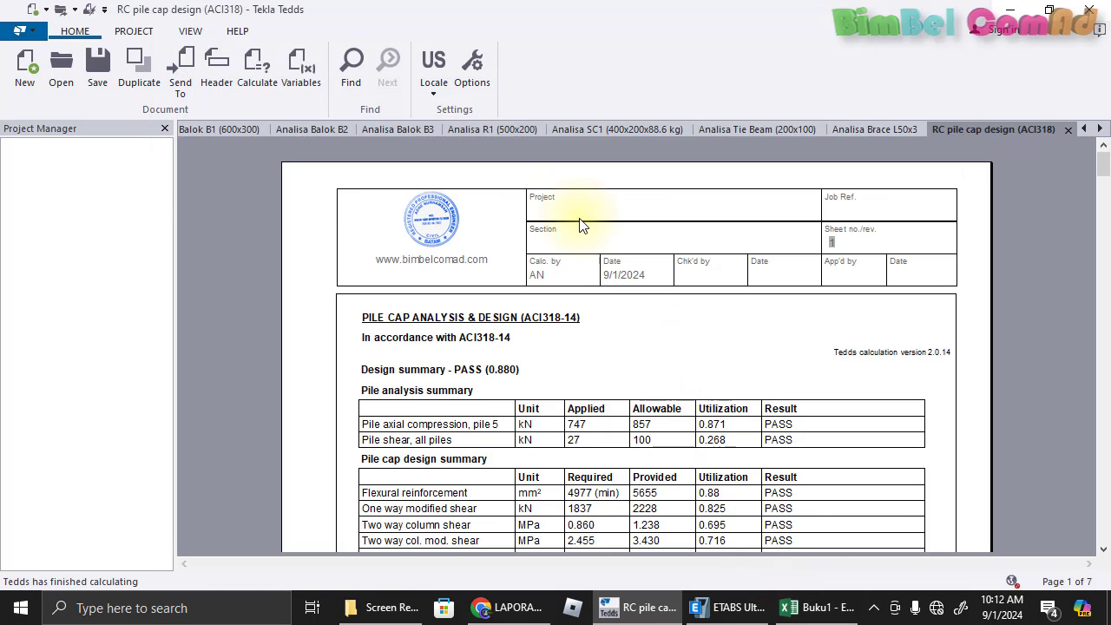
pyautogui.rightClick(581, 236)
pyautogui.click(620, 296)
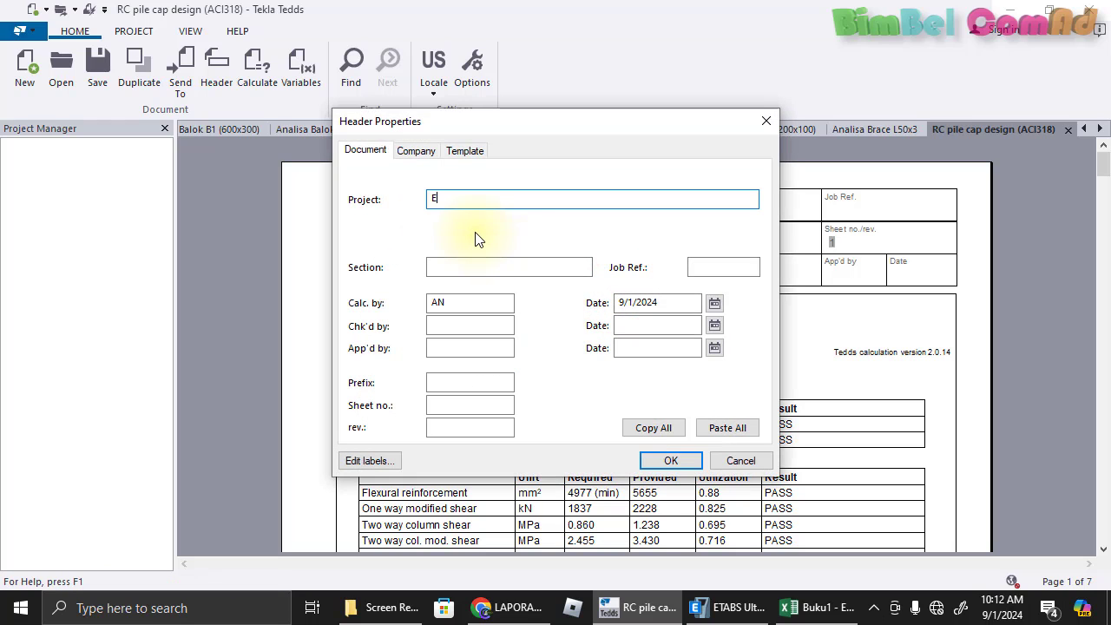
pyautogui.write('Etabs & T')
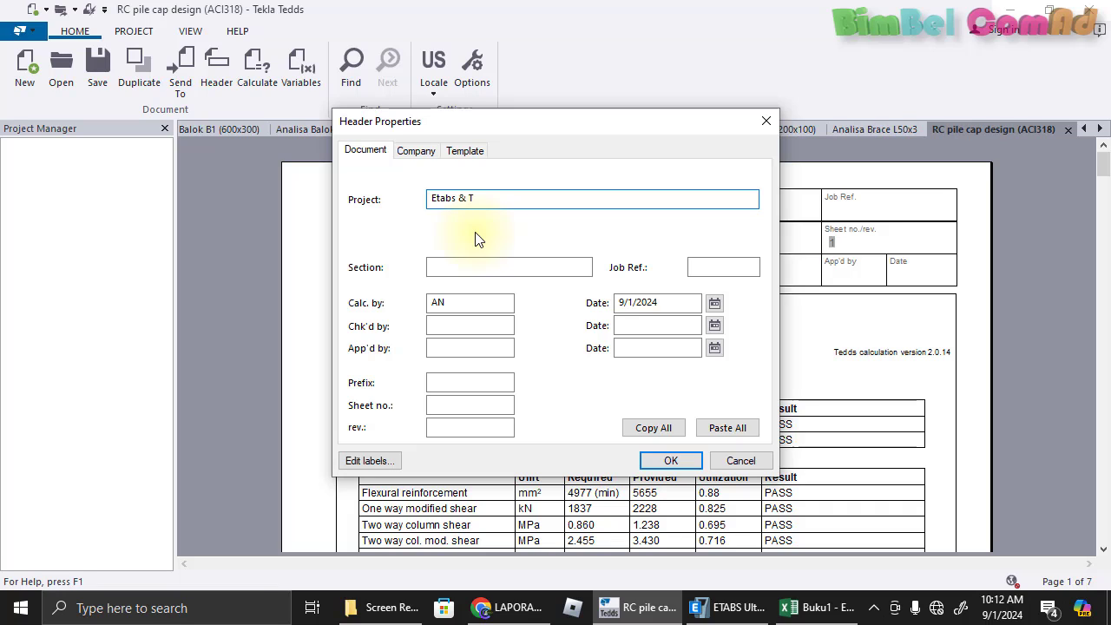
pyautogui.write('ekla Tedds Course - Bimbel Comad')
pyautogui.click(488, 269)
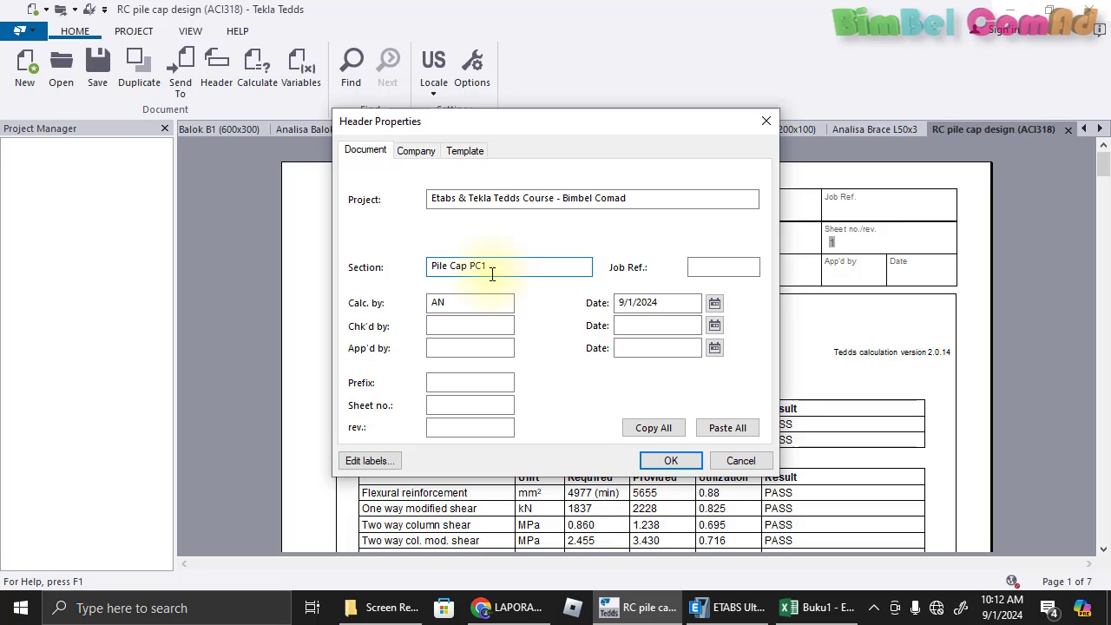
# Enter the engineer's name as calculated by, checked by and approved by, and apply the header properties
pyautogui.moveTo(503, 121)
pyautogui.mouseDown()
pyautogui.moveTo(299, 79)
pyautogui.moveTo(416, 91)
pyautogui.moveTo(504, 119)
pyautogui.mouseUp()
pyautogui.moveTo(429, 285); pyautogui.dragTo(382, 287)
pyautogui.write('A')
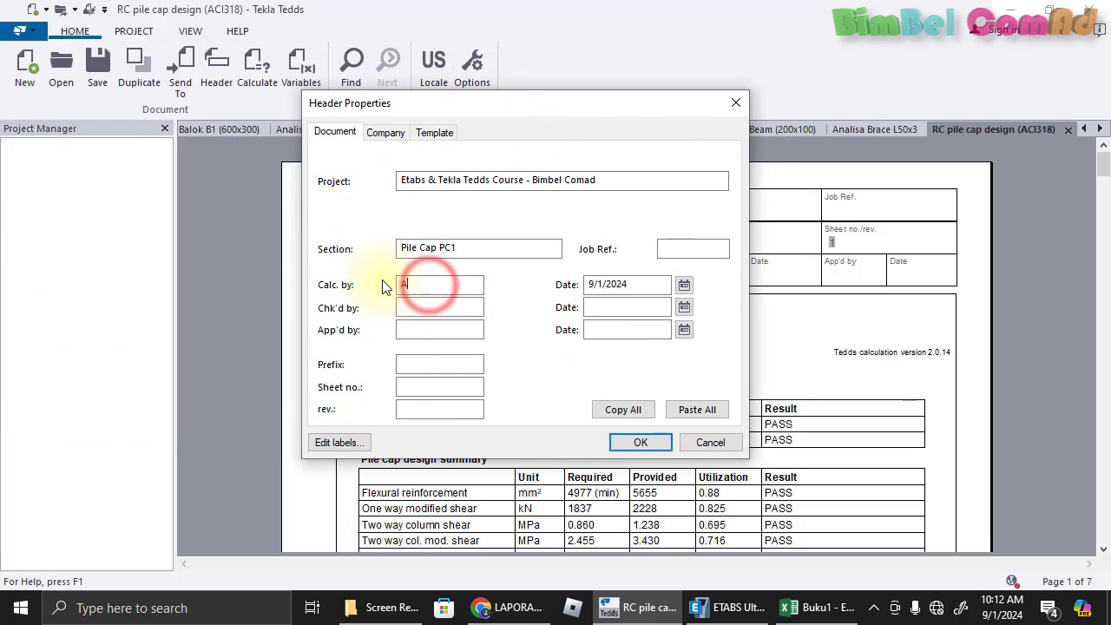
pyautogui.write('dhe')
pyautogui.click(408, 307)
pyautogui.write('A')
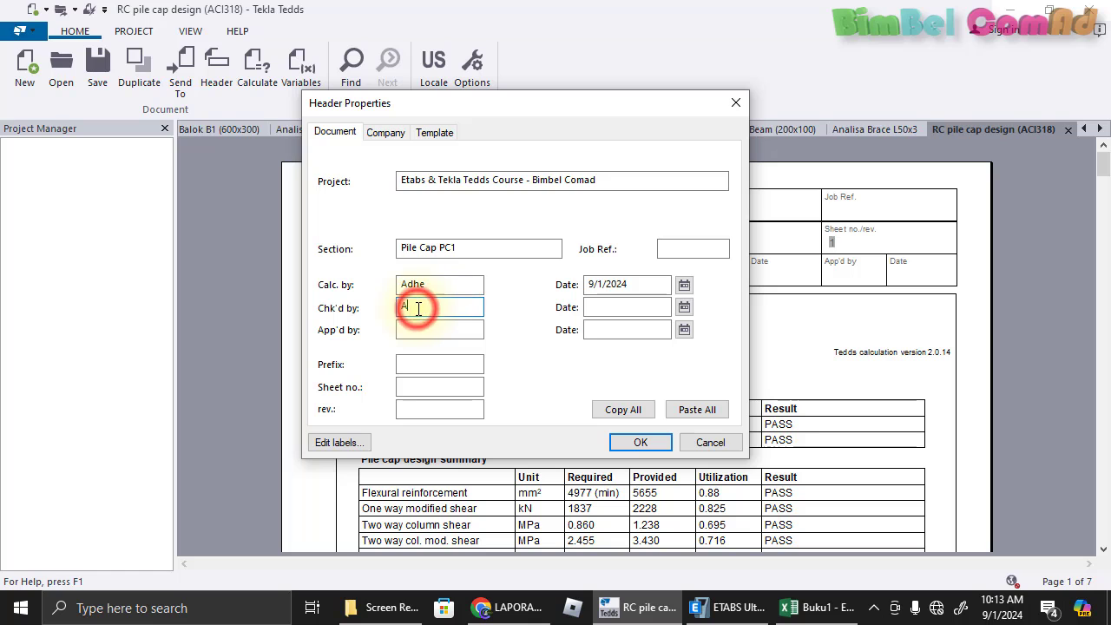
pyautogui.write('dhe')
pyautogui.click(422, 330)
pyautogui.write('Ad')
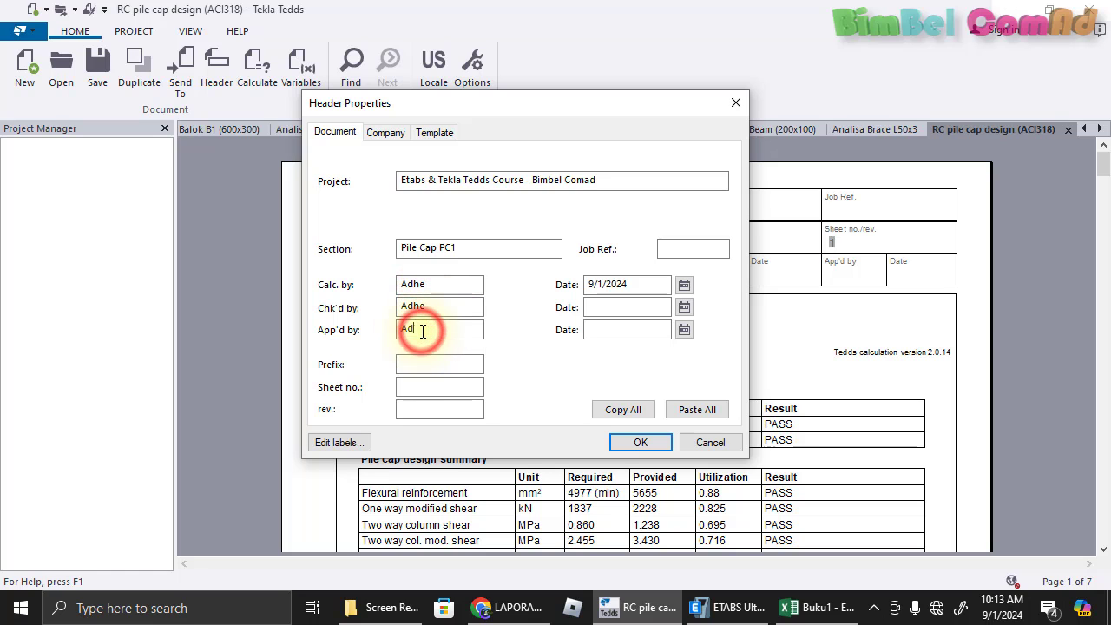
pyautogui.write('he')
pyautogui.click(641, 442)
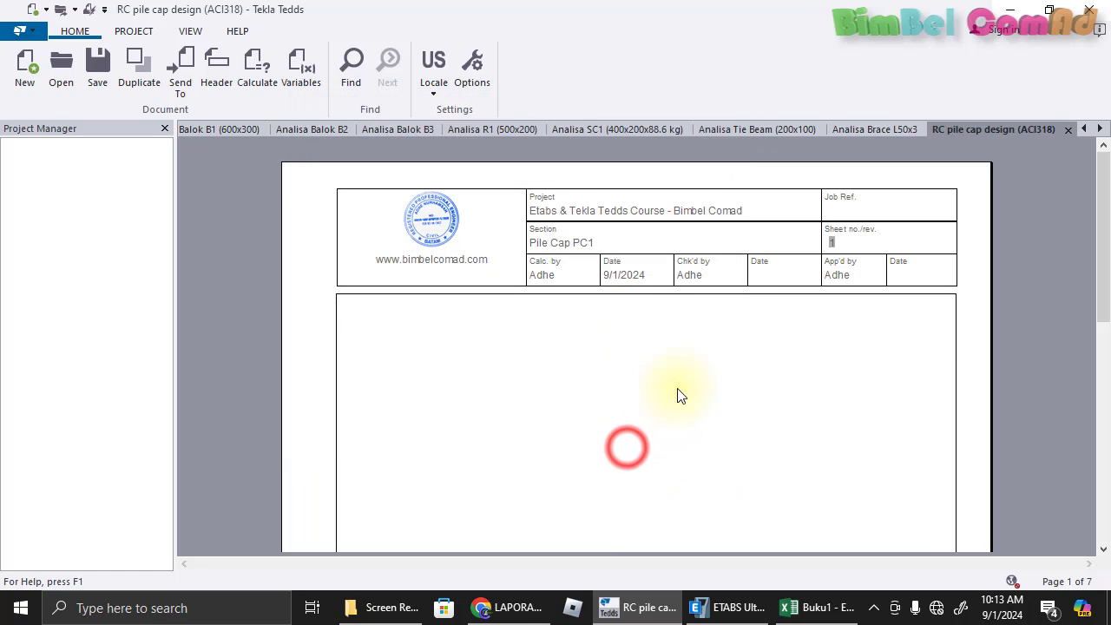
# Check the pile cap plan dimensions and change the report header's section to "Pile Cap PC1 (2800x2800x1000)"
pyautogui.scroll(-8, 675, 387)
pyautogui.scroll(4, 679, 389)
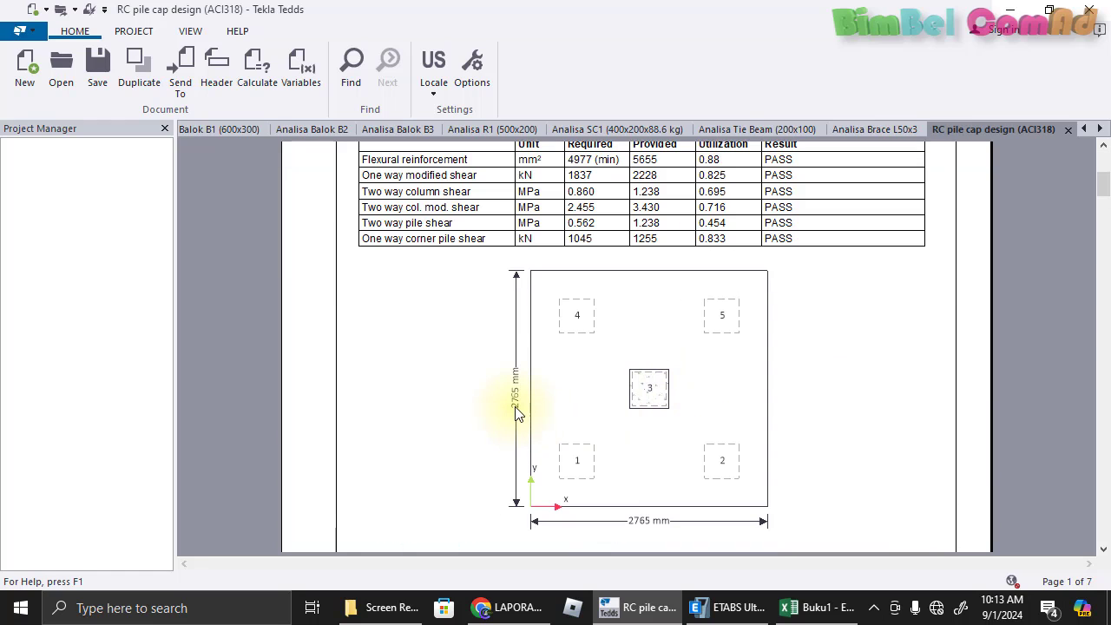
pyautogui.scroll(3, 634, 488)
pyautogui.scroll(-3, 635, 488)
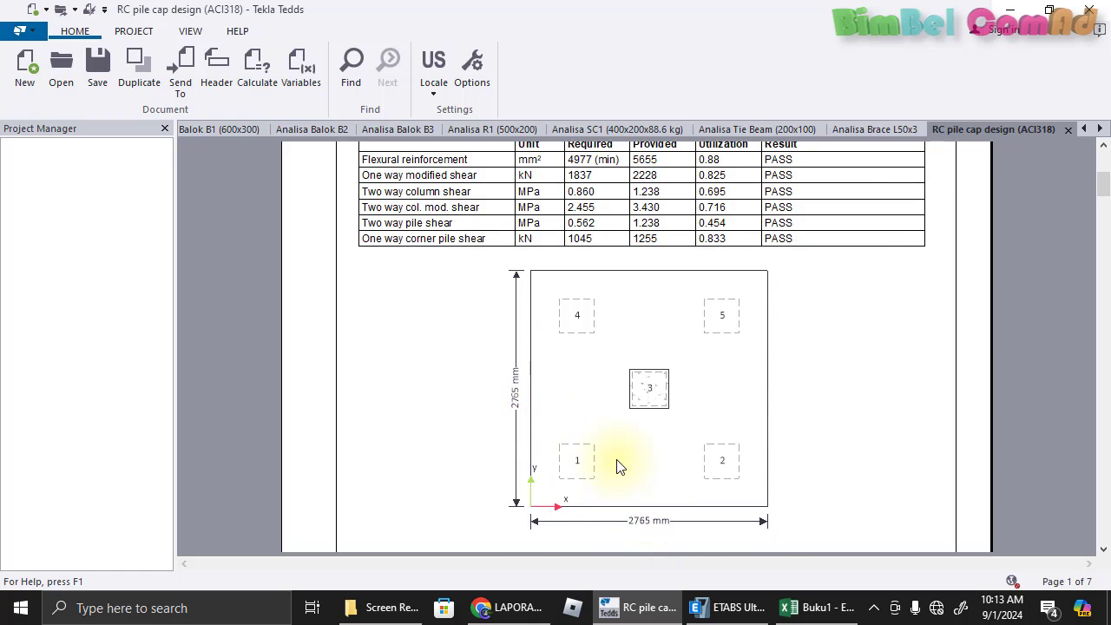
pyautogui.scroll(3, 558, 368)
pyautogui.rightClick(624, 234)
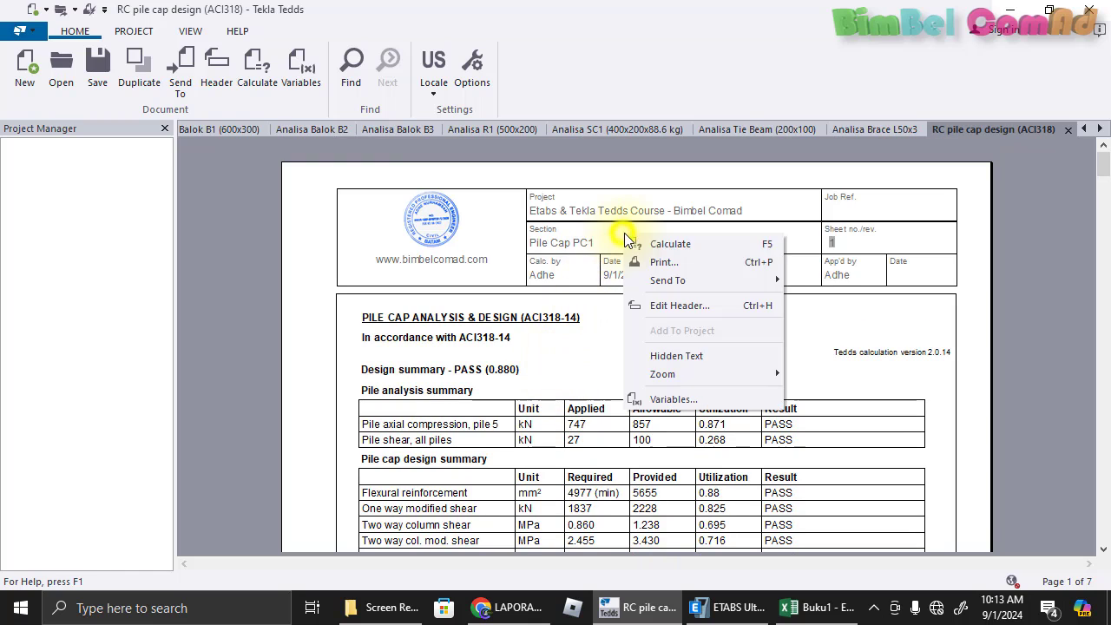
pyautogui.click(654, 313)
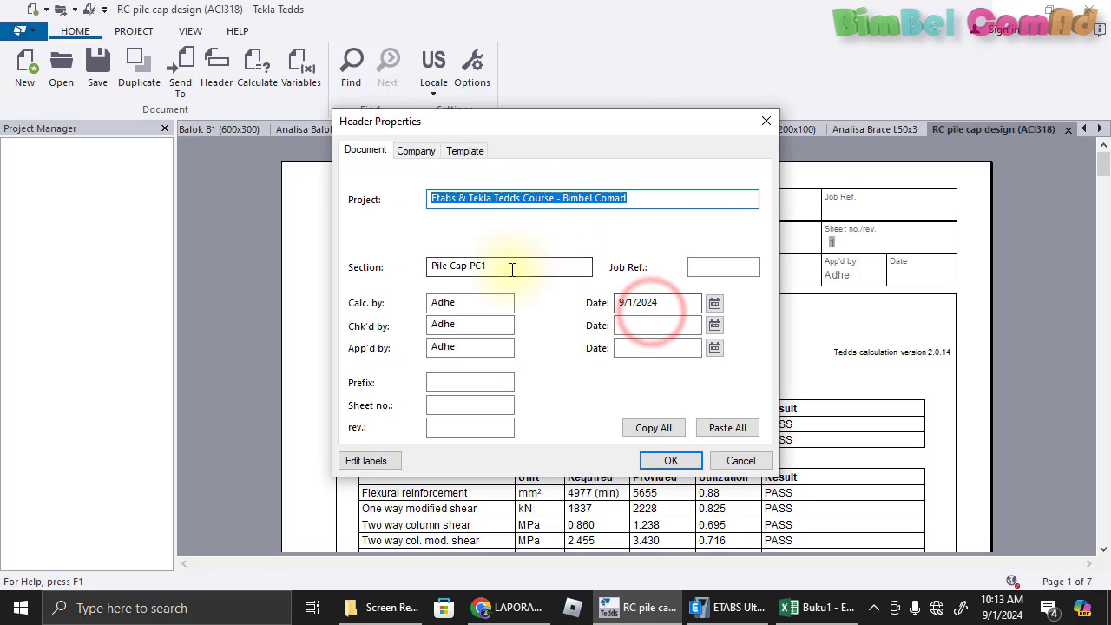
pyautogui.click(510, 266)
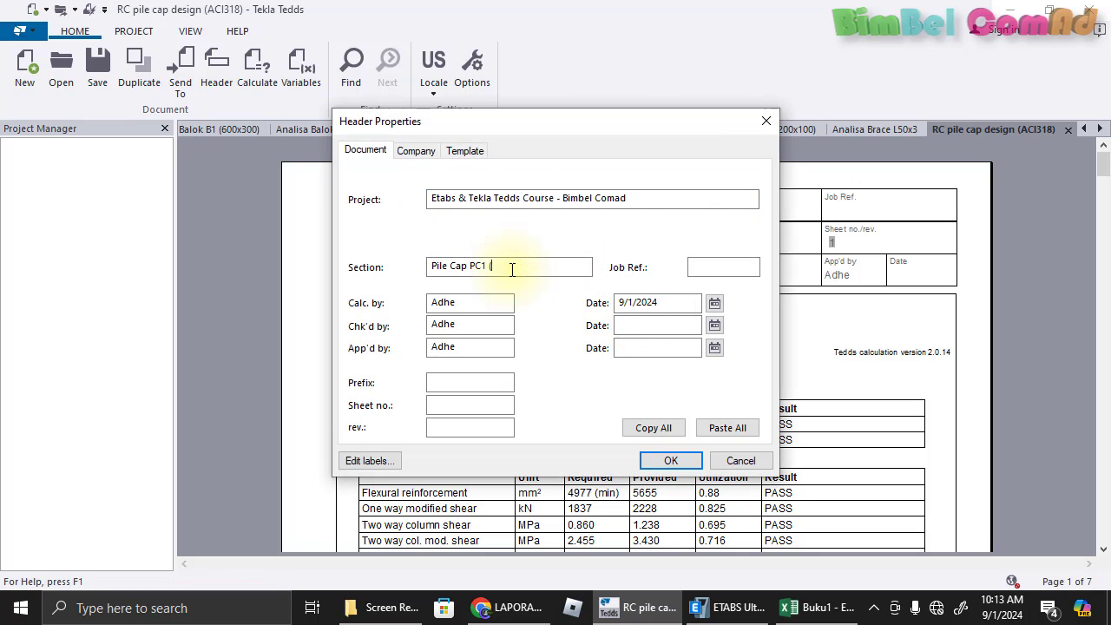
pyautogui.write('00x2800x')
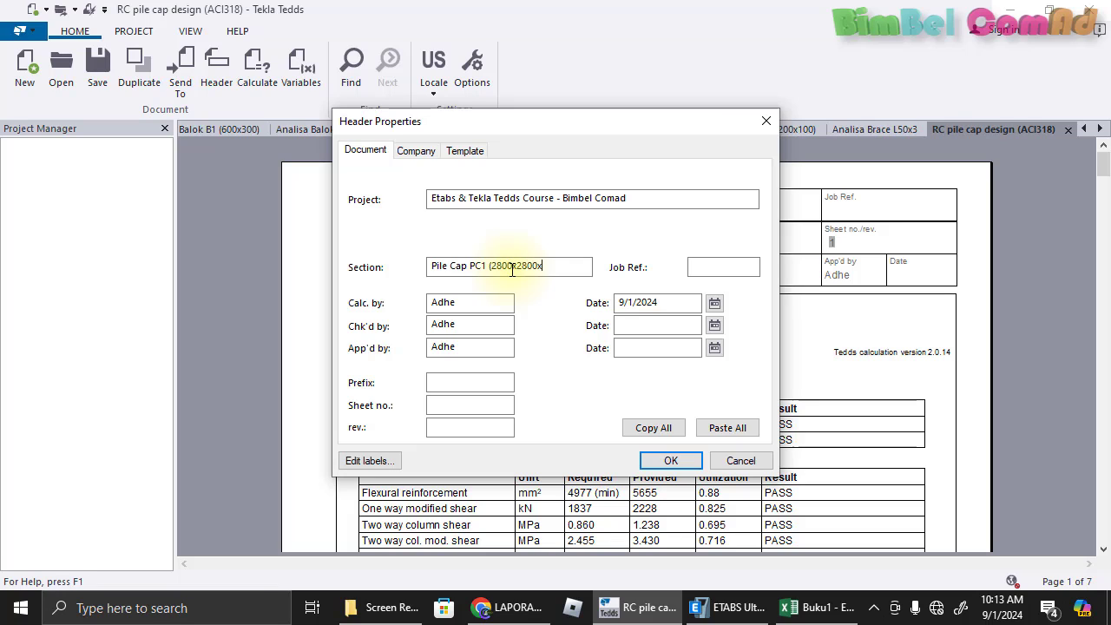
pyautogui.write('1000)')
pyautogui.click(666, 460)
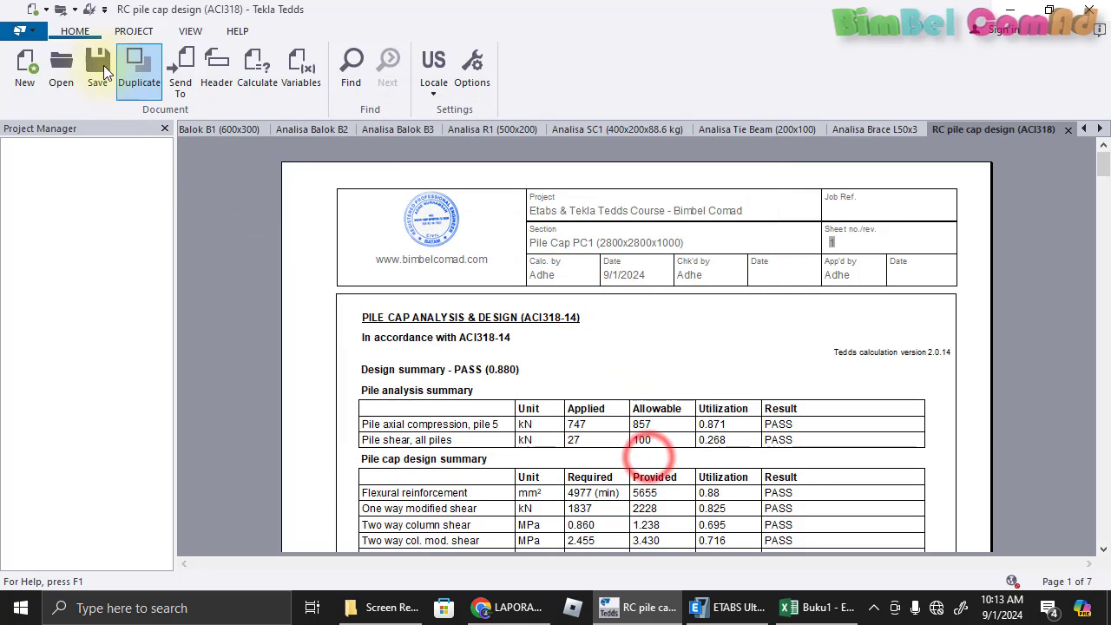
# Save the calculation as a Tedds document named "Analisa PC1" in the Contoh Belajar Tedds folder
pyautogui.click(98, 65)
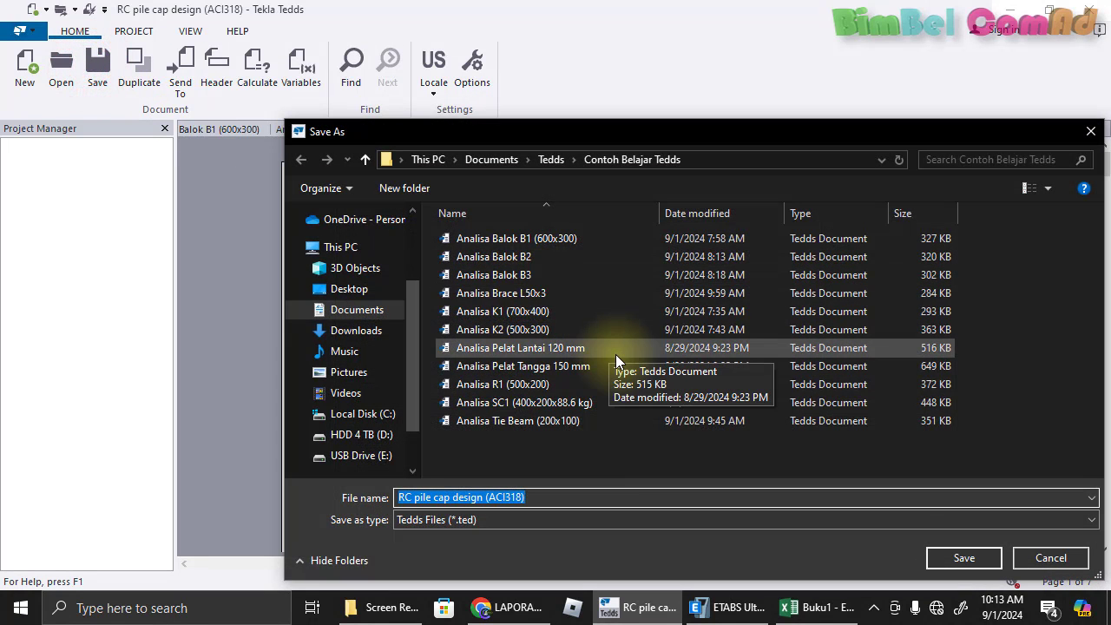
pyautogui.write('Analisa PC')
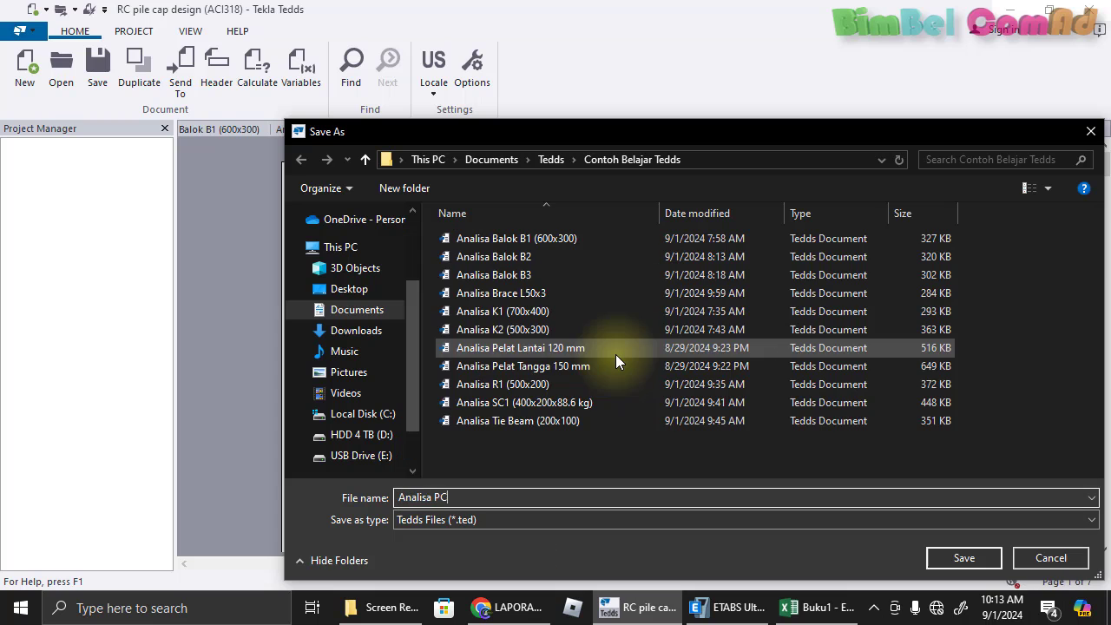
pyautogui.write('1')
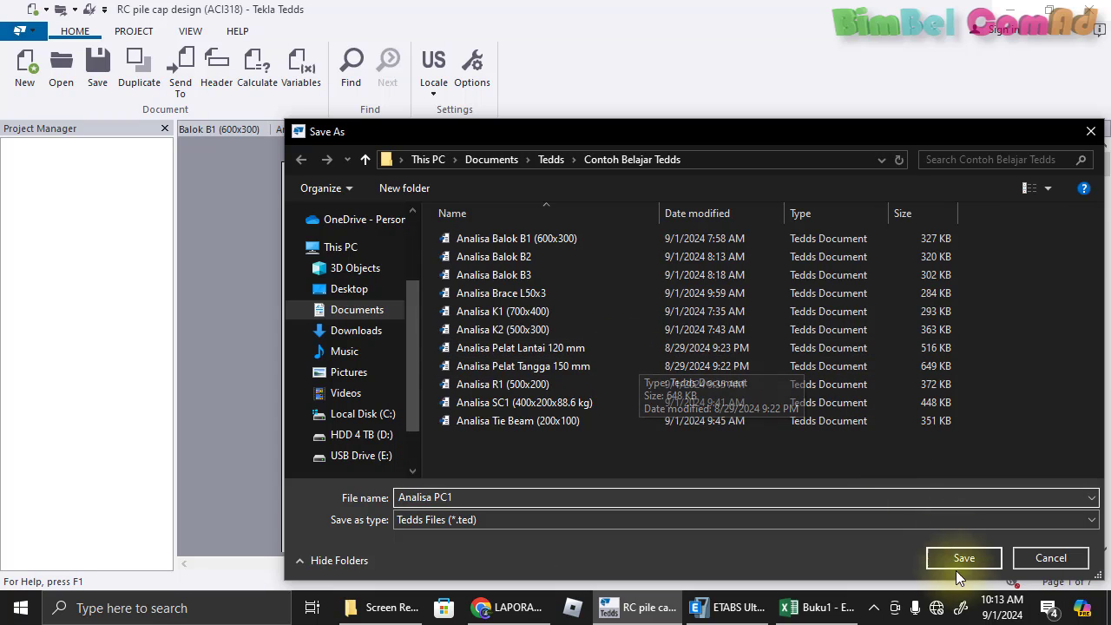
pyautogui.click(963, 557)
# Export the report as a PDF named "Analisa Pile Cap PC1 (2800x2800x1000)" in the Contoh Belajar Tedds folder
pyautogui.click(19, 31)
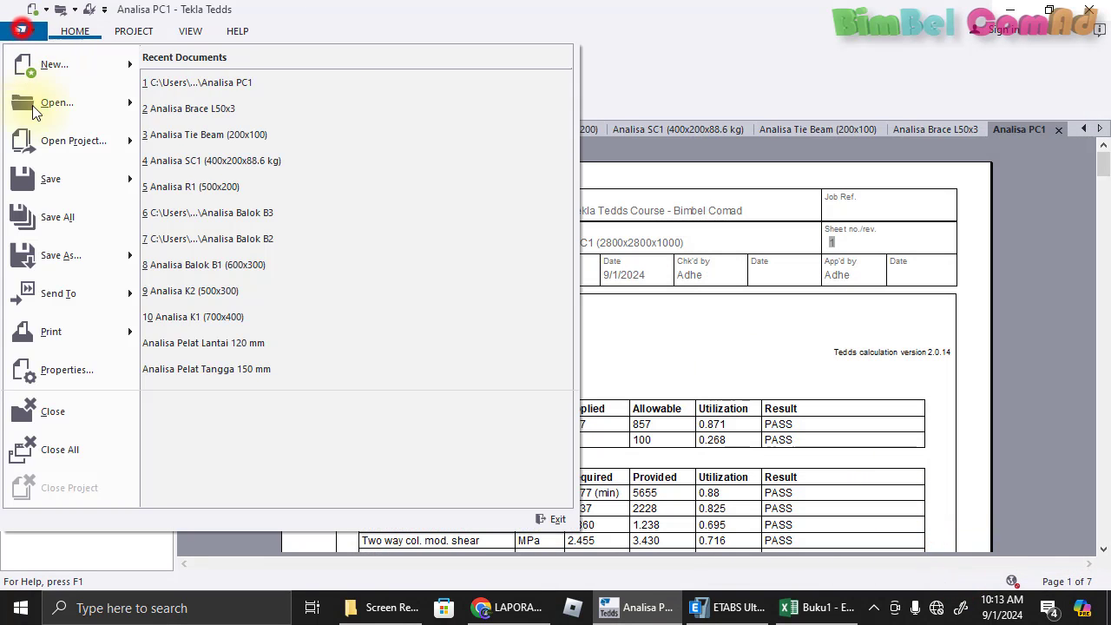
pyautogui.moveTo(91, 255)
pyautogui.click(251, 69)
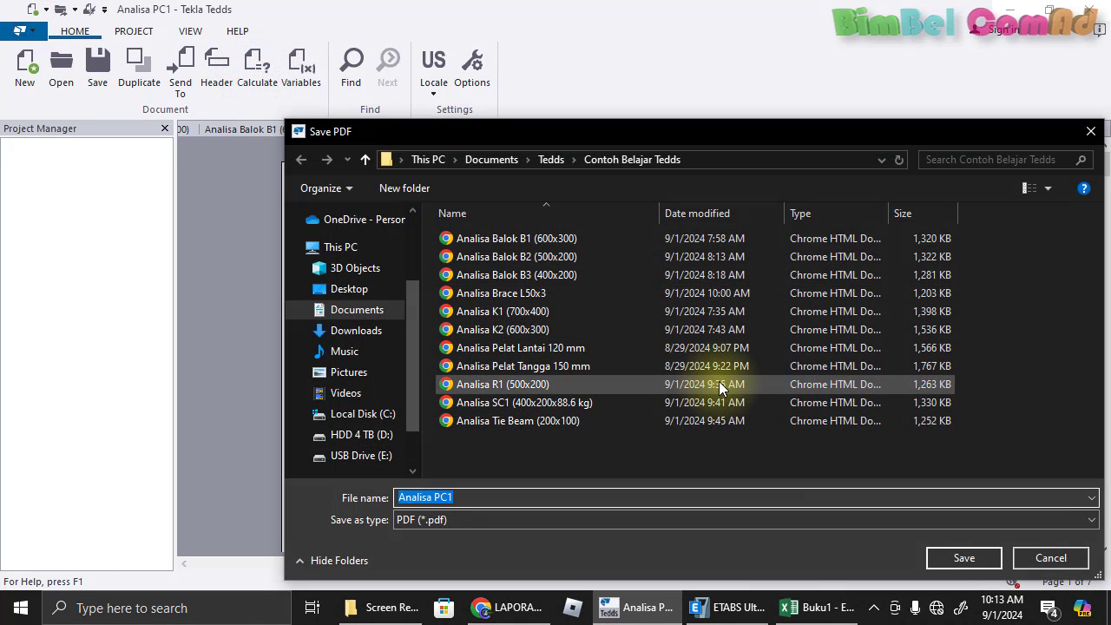
pyautogui.press('End')
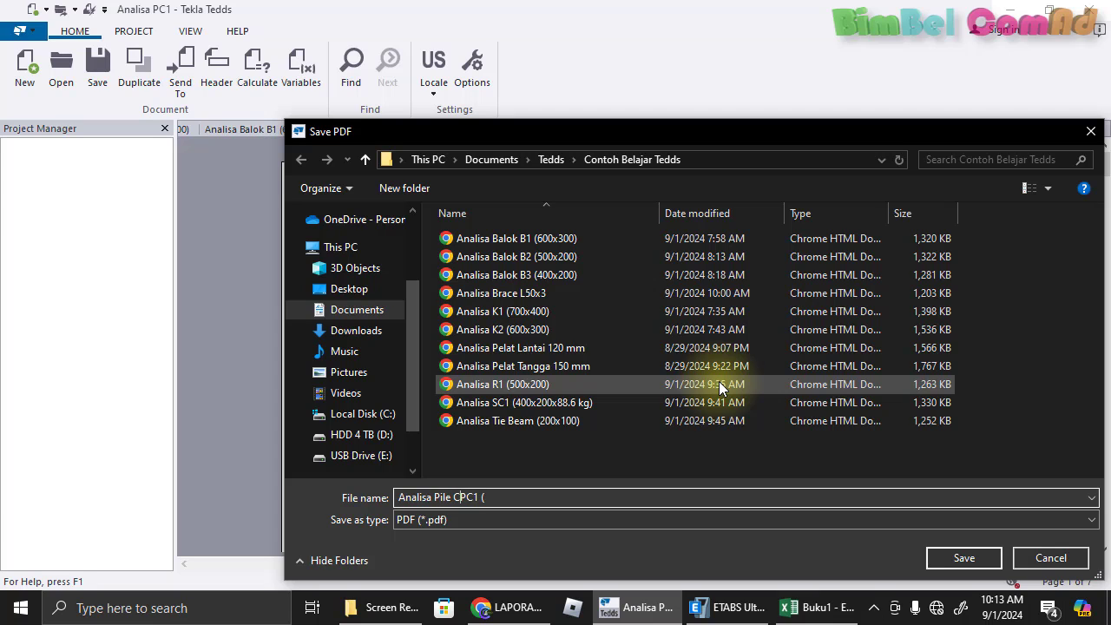
pyautogui.click(568, 496)
pyautogui.write('2800x2800x1000')
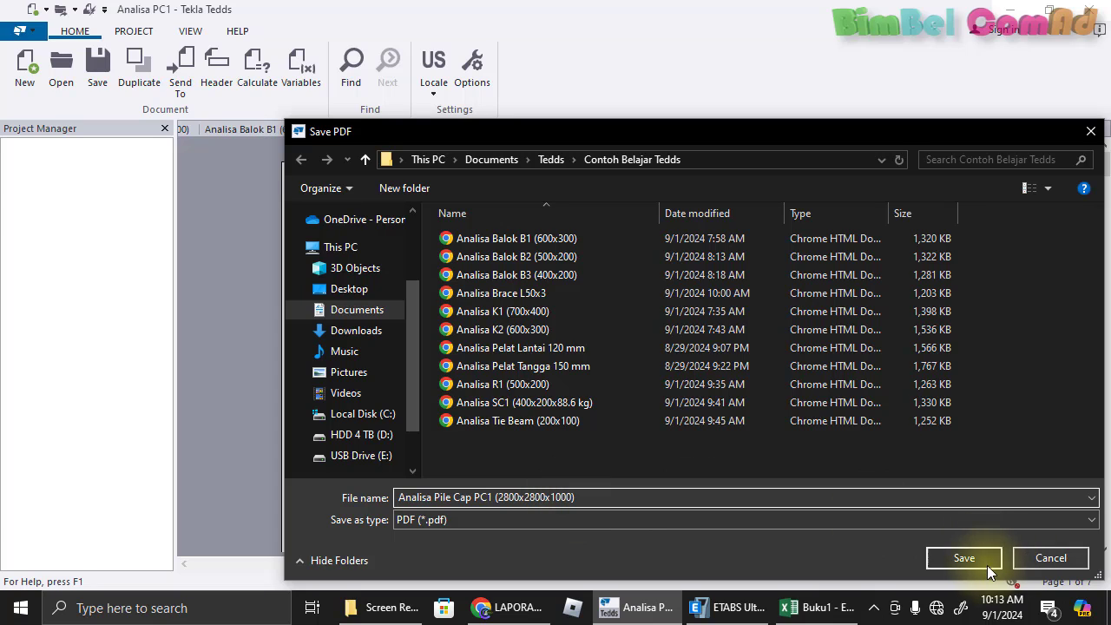
pyautogui.click(961, 557)
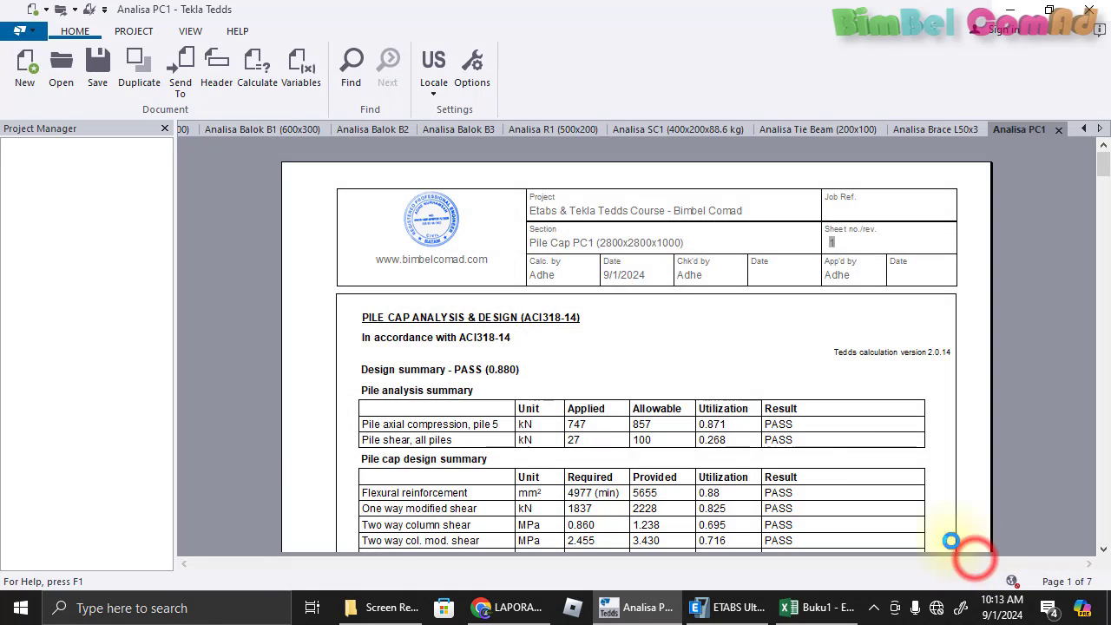
pyautogui.click(772, 351)
# Review the report's pile cap, column and pile details and the pile layout plan
pyautogui.scroll(-10, 954, 261)
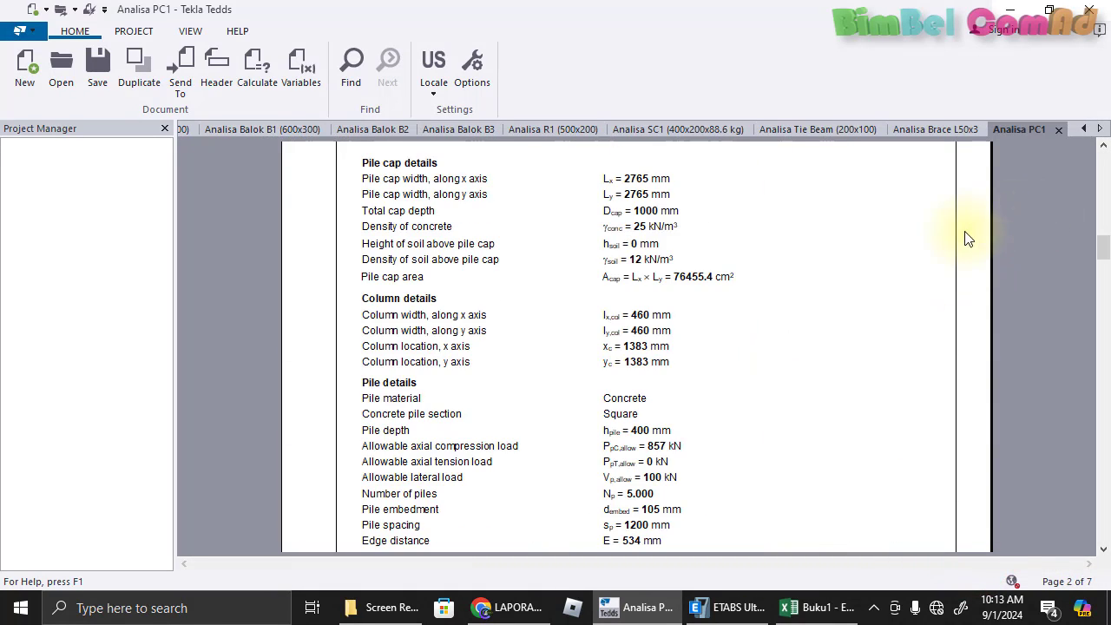
pyautogui.scroll(3, 873, 266)
pyautogui.scroll(1, 758, 343)
pyautogui.scroll(5, 760, 338)
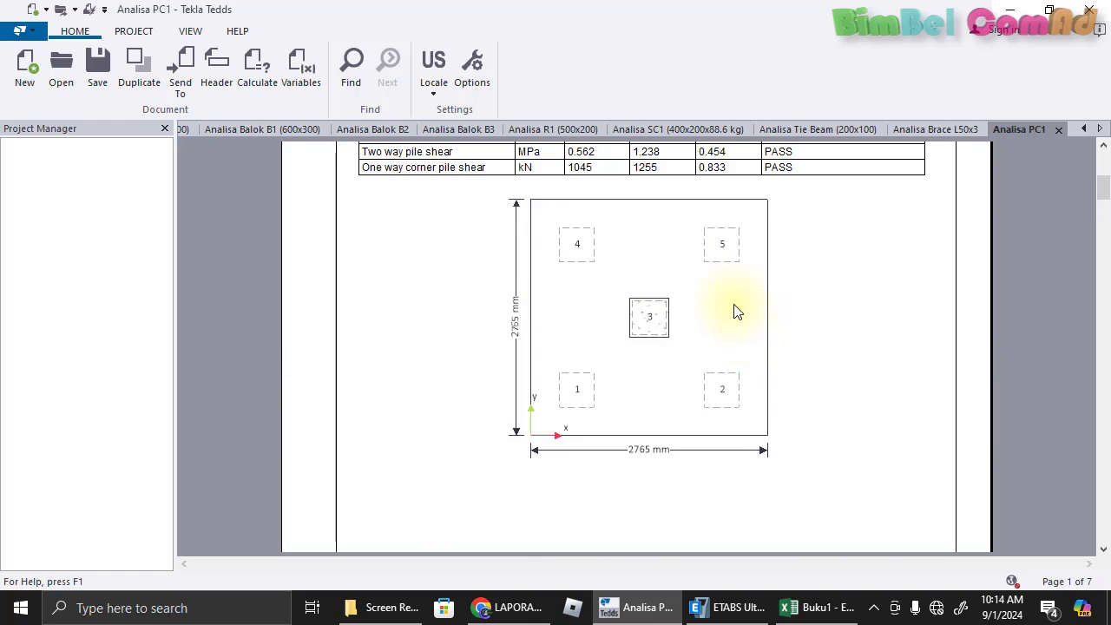